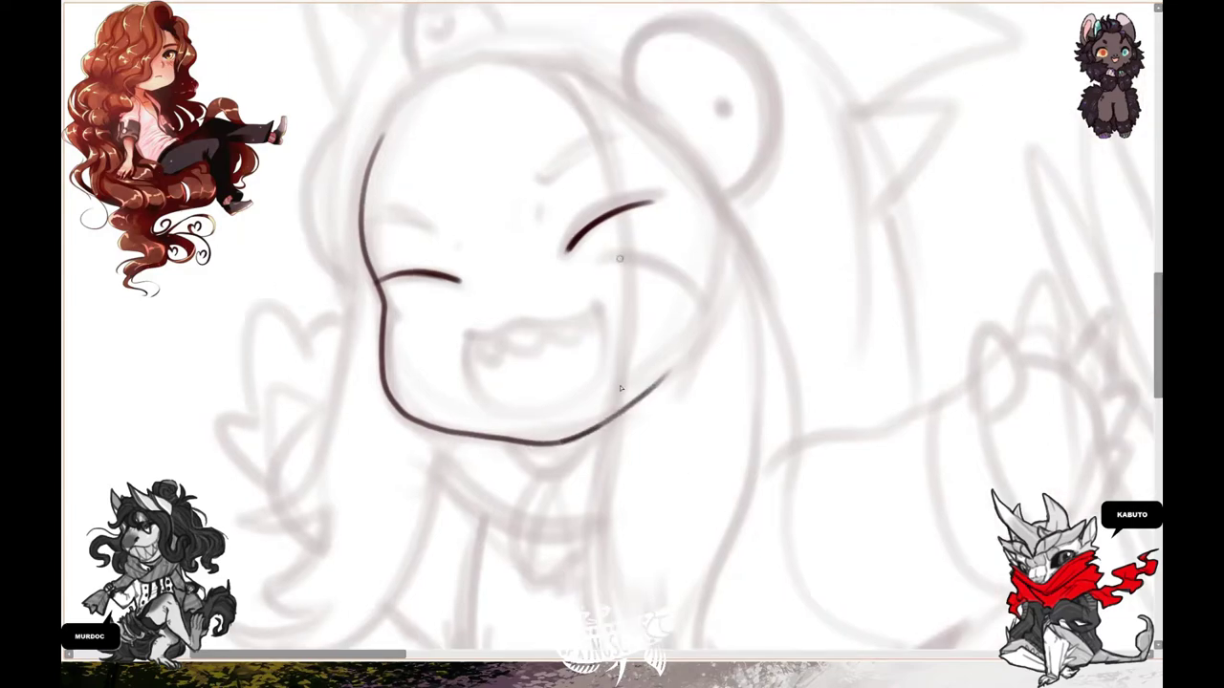
pyautogui.moveTo(587, 254)
pyautogui.mouseDown()
pyautogui.moveTo(723, 283)
pyautogui.moveTo(690, 318)
pyautogui.mouseUp()
pyautogui.moveTo(617, 124); pyautogui.dragTo(622, 264)
pyautogui.scroll(-5, 620, 165)
pyautogui.moveTo(553, 5)
pyautogui.mouseDown()
pyautogui.moveTo(519, 259)
pyautogui.moveTo(669, 424)
pyautogui.moveTo(696, 435)
pyautogui.mouseUp()
pyautogui.moveTo(643, 374); pyautogui.dragTo(701, 338)
pyautogui.scroll(4, 677, 342)
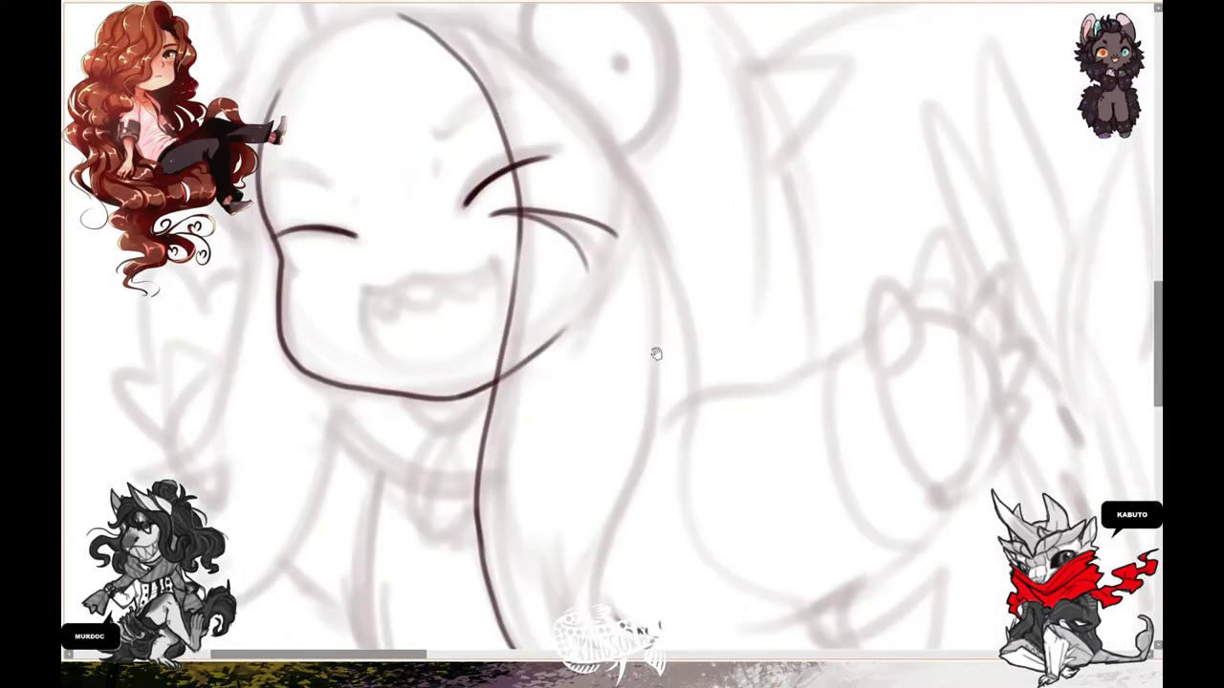
pyautogui.scroll(-1, 639, 191)
pyautogui.moveTo(639, 38)
pyautogui.mouseDown()
pyautogui.moveTo(591, 417)
pyautogui.moveTo(649, 449)
pyautogui.mouseUp()
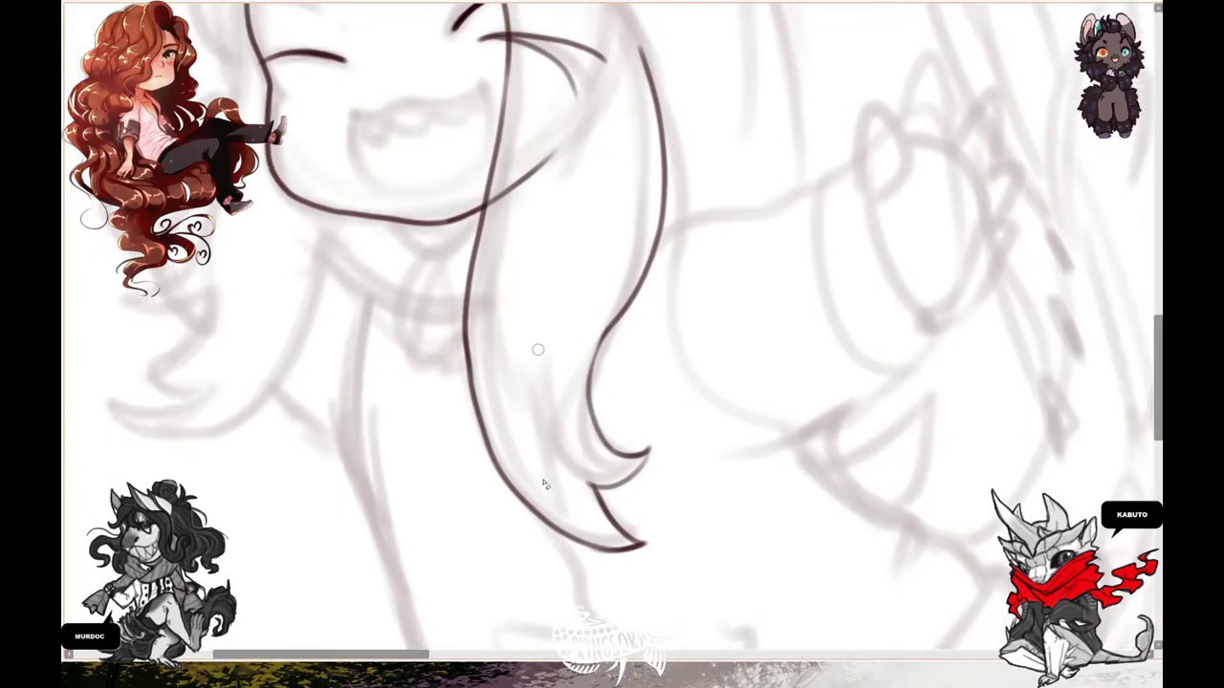
pyautogui.scroll(-5, 846, 566)
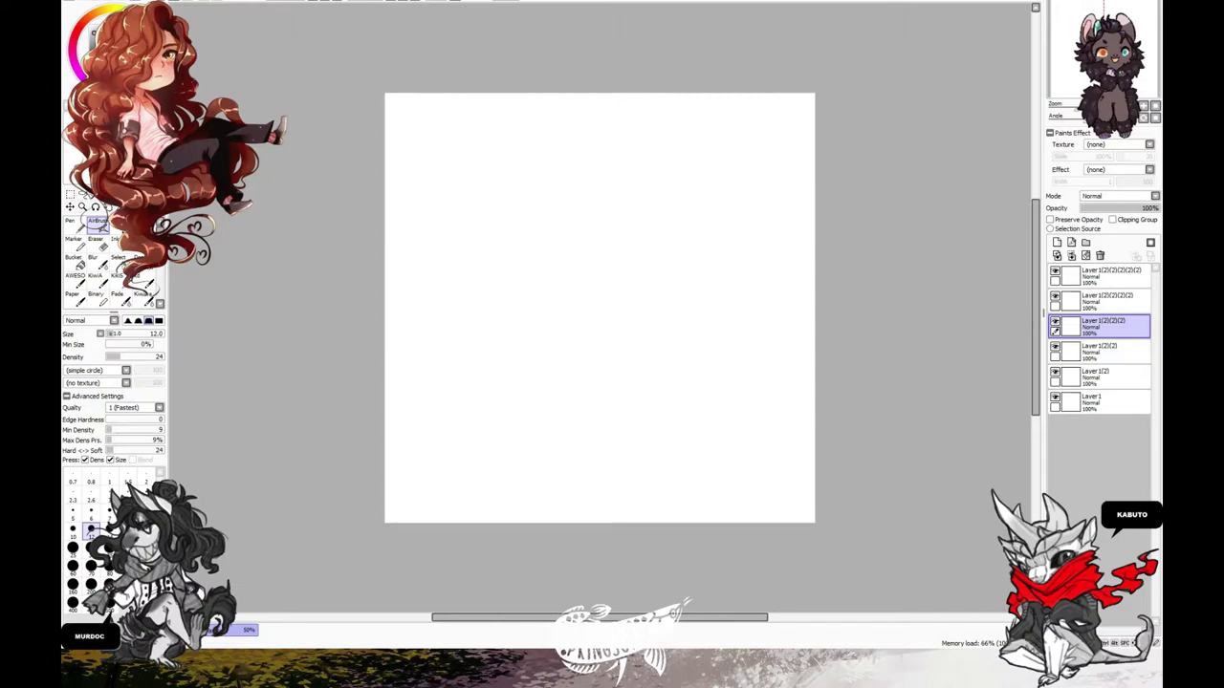
# - Close the blank canvas and rename Layer7 to LINE for inking the smiling character's sketch
pyautogui.hotkey('ctrl', 'w')
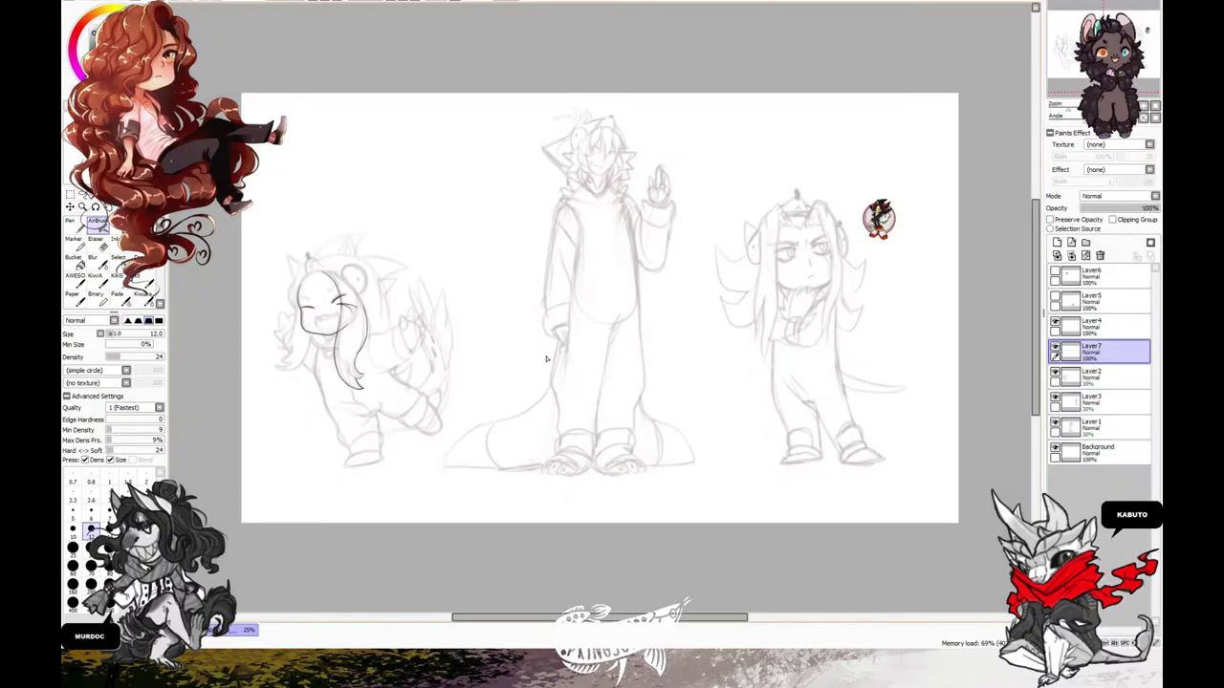
pyautogui.scroll(5, 945, 350)
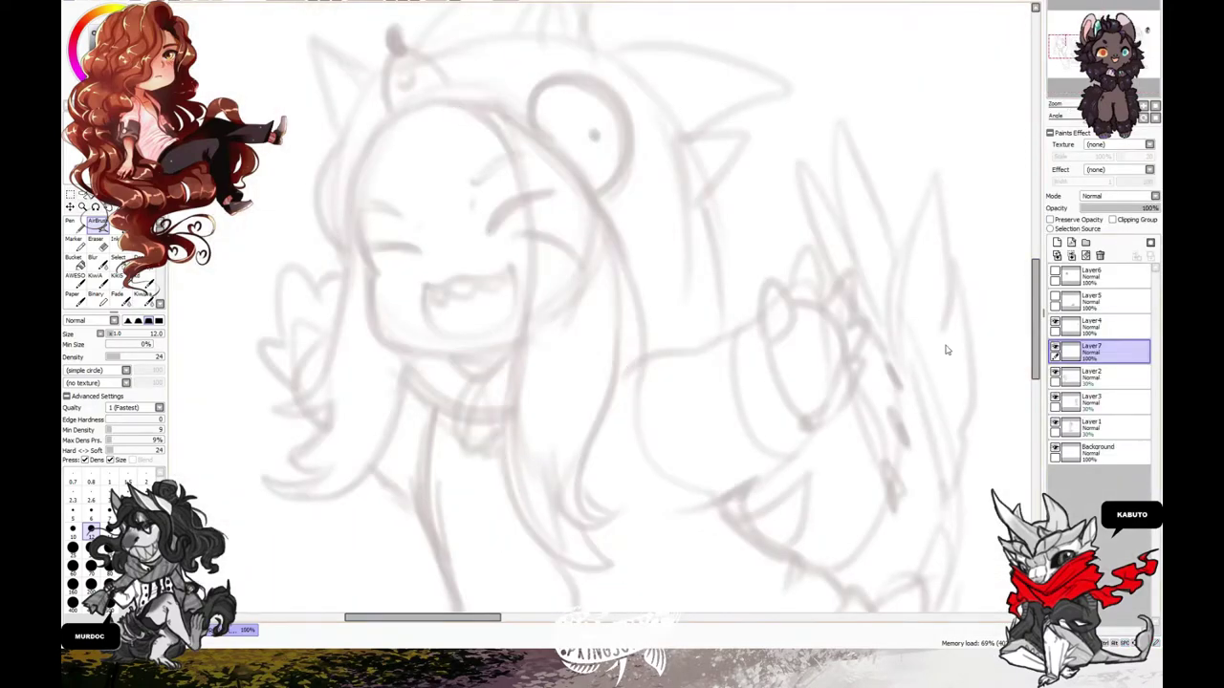
pyautogui.press('b')
pyautogui.scroll(2, 546, 355)
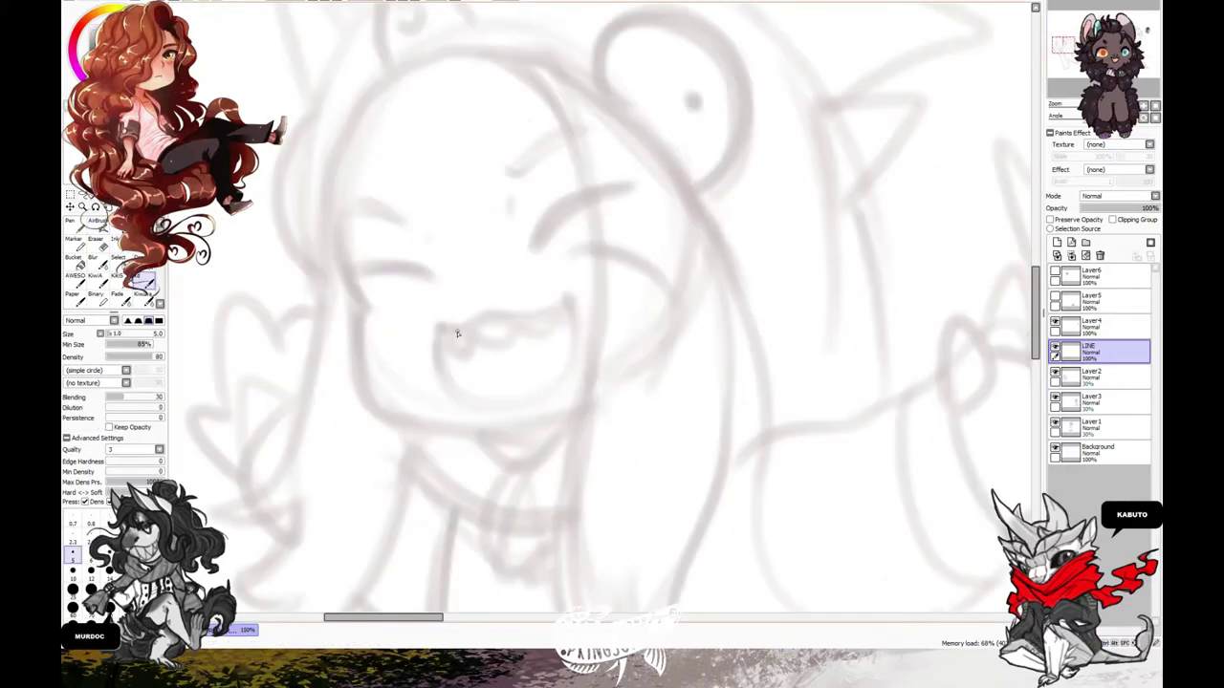
# - Ink the open grinning mouth with its row of pointed upper teeth over the sketch
pyautogui.moveTo(435, 325); pyautogui.dragTo(566, 296)
pyautogui.moveTo(436, 327)
pyautogui.mouseDown()
pyautogui.moveTo(441, 366)
pyautogui.moveTo(572, 304)
pyautogui.moveTo(550, 392)
pyautogui.moveTo(442, 392)
pyautogui.mouseUp()
pyautogui.hotkey('ctrl', 'z')
pyautogui.moveTo(438, 327)
pyautogui.mouseDown()
pyautogui.moveTo(570, 308)
pyautogui.moveTo(563, 329)
pyautogui.mouseUp()
pyautogui.moveTo(524, 270); pyautogui.dragTo(585, 212)
pyautogui.moveTo(547, 252); pyautogui.dragTo(629, 206)
pyautogui.hotkey('ctrl', 'z')
pyautogui.hotkey('ctrl', 'z')
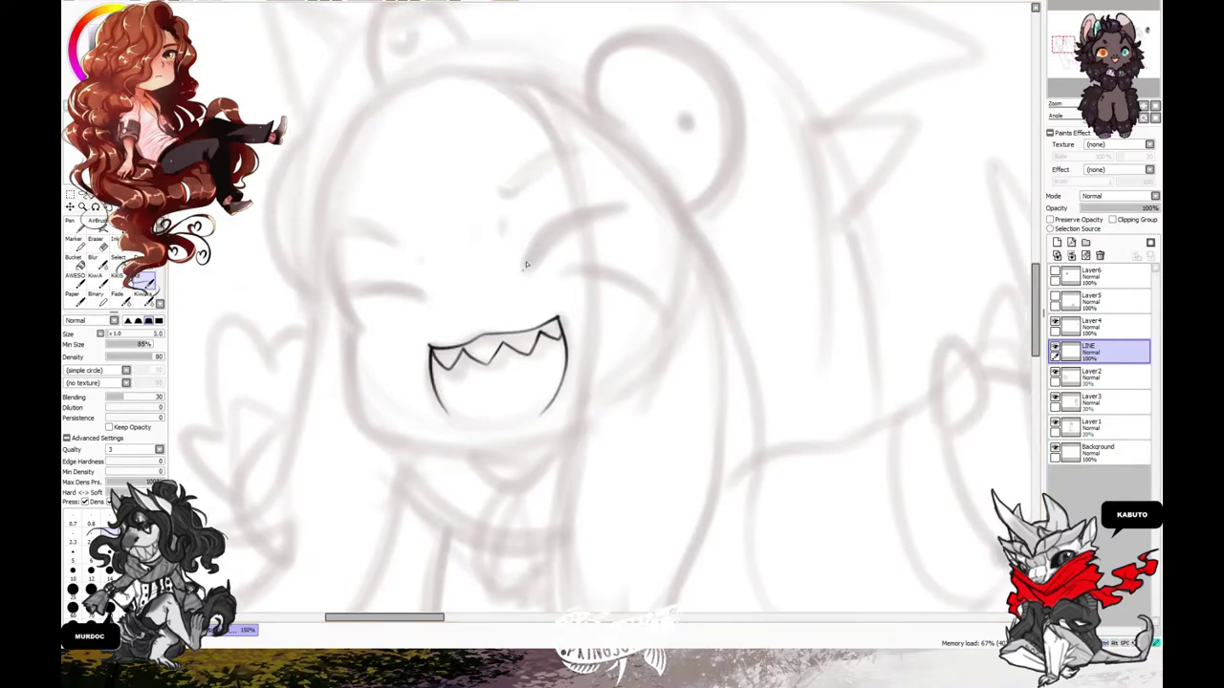
# - Outline both closed eyes as thick tapered lash shapes following the face sketch
pyautogui.moveTo(524, 270); pyautogui.dragTo(616, 210)
pyautogui.moveTo(617, 212)
pyautogui.mouseDown()
pyautogui.moveTo(527, 273)
pyautogui.moveTo(536, 238)
pyautogui.moveTo(564, 232)
pyautogui.moveTo(528, 273)
pyautogui.moveTo(627, 204)
pyautogui.mouseUp()
pyautogui.hotkey('ctrl', 'z')
pyautogui.hotkey('ctrl', 'z')
pyautogui.hotkey('ctrl', 'z')
pyautogui.hotkey('ctrl', 'z')
pyautogui.moveTo(342, 283); pyautogui.dragTo(430, 296)
pyautogui.moveTo(432, 299); pyautogui.dragTo(346, 297)
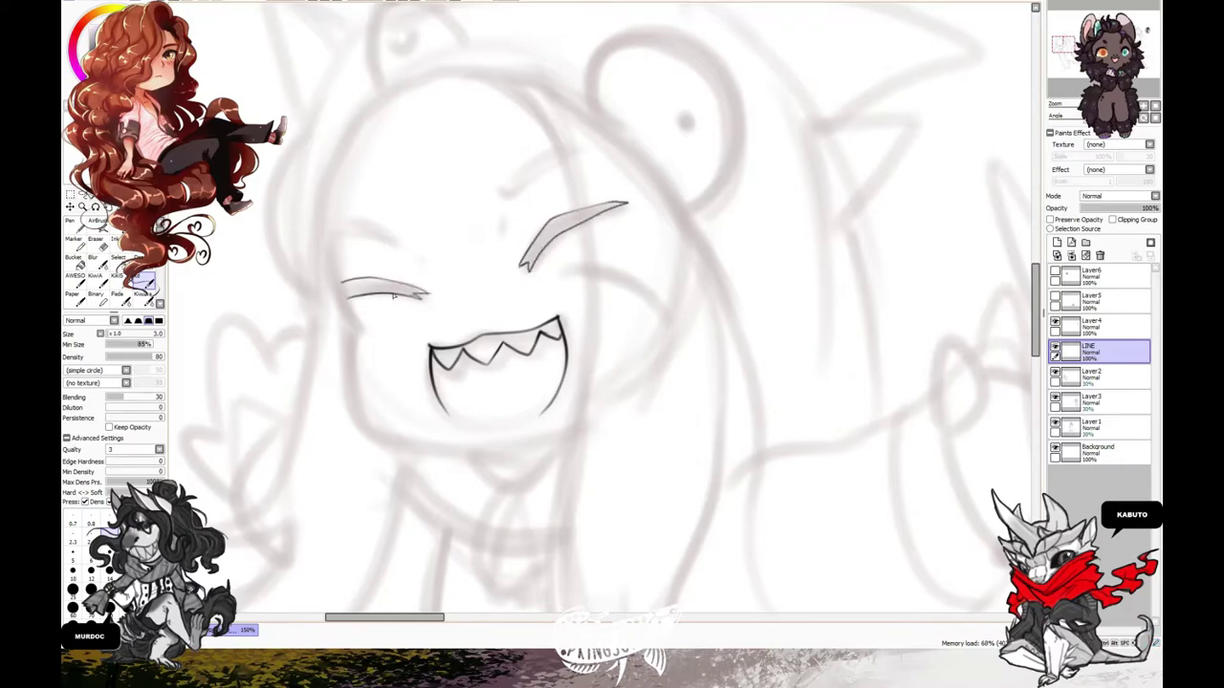
# - Fill both closed eye shapes with black and outline the angled eyebrows above them
pyautogui.click(382, 290)
pyautogui.click(572, 231)
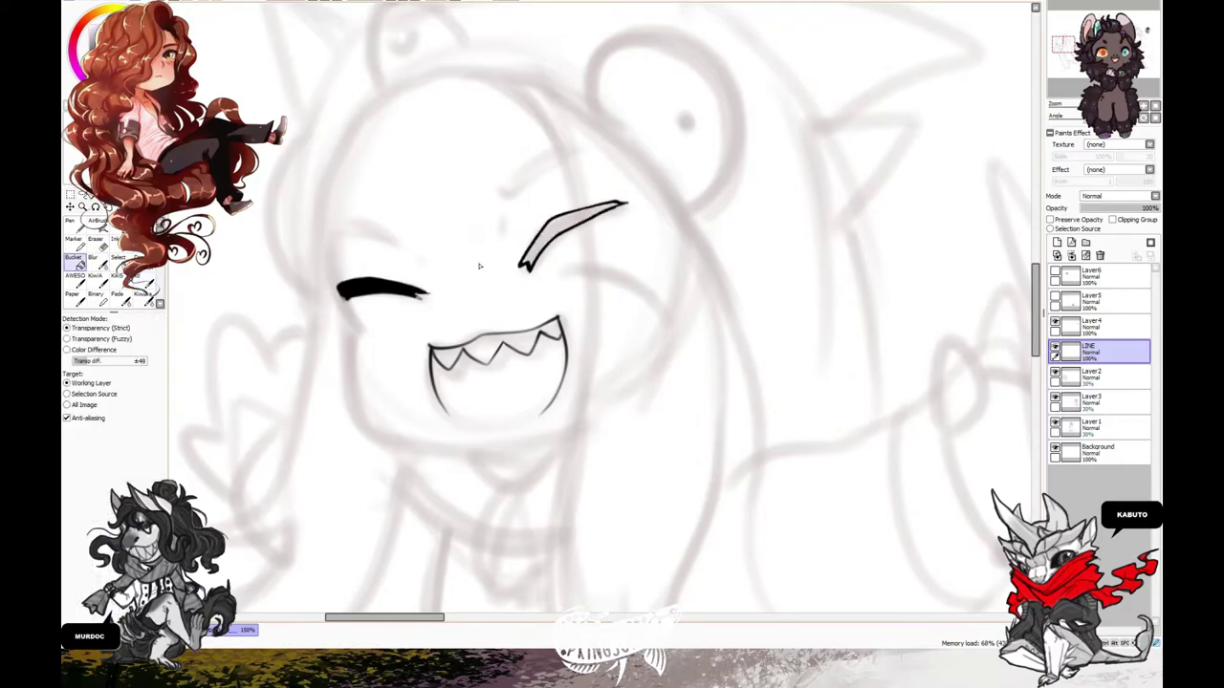
pyautogui.moveTo(409, 300); pyautogui.dragTo(429, 296)
pyautogui.moveTo(503, 224)
pyautogui.mouseDown()
pyautogui.moveTo(418, 249)
pyautogui.moveTo(511, 199)
pyautogui.moveTo(411, 246)
pyautogui.mouseUp()
pyautogui.moveTo(320, 294)
pyautogui.mouseDown()
pyautogui.moveTo(416, 267)
pyautogui.moveTo(341, 243)
pyautogui.mouseUp()
pyautogui.press('Tab')
# - Ink the long front hair locks on both sides of the face, including their pointed flicked tips
pyautogui.moveTo(478, 382); pyautogui.dragTo(506, 300)
pyautogui.moveTo(427, 19)
pyautogui.mouseDown()
pyautogui.moveTo(325, 372)
pyautogui.moveTo(260, 436)
pyautogui.mouseUp()
pyautogui.moveTo(287, 431)
pyautogui.mouseDown()
pyautogui.moveTo(366, 317)
pyautogui.moveTo(291, 373)
pyautogui.mouseUp()
pyautogui.moveTo(359, 400); pyautogui.dragTo(275, 413)
pyautogui.moveTo(278, 421)
pyautogui.mouseDown()
pyautogui.moveTo(348, 478)
pyautogui.moveTo(504, 234)
pyautogui.mouseUp()
pyautogui.moveTo(505, 239)
pyautogui.mouseDown()
pyautogui.moveTo(348, 478)
pyautogui.moveTo(513, 367)
pyautogui.moveTo(522, 118)
pyautogui.mouseUp()
pyautogui.moveTo(490, 128)
pyautogui.mouseDown()
pyautogui.moveTo(507, 471)
pyautogui.moveTo(421, 382)
pyautogui.moveTo(428, 417)
pyautogui.mouseUp()
pyautogui.moveTo(497, 306)
pyautogui.mouseDown()
pyautogui.moveTo(513, 435)
pyautogui.moveTo(492, 607)
pyautogui.mouseUp()
pyautogui.moveTo(411, 239); pyautogui.dragTo(440, 440)
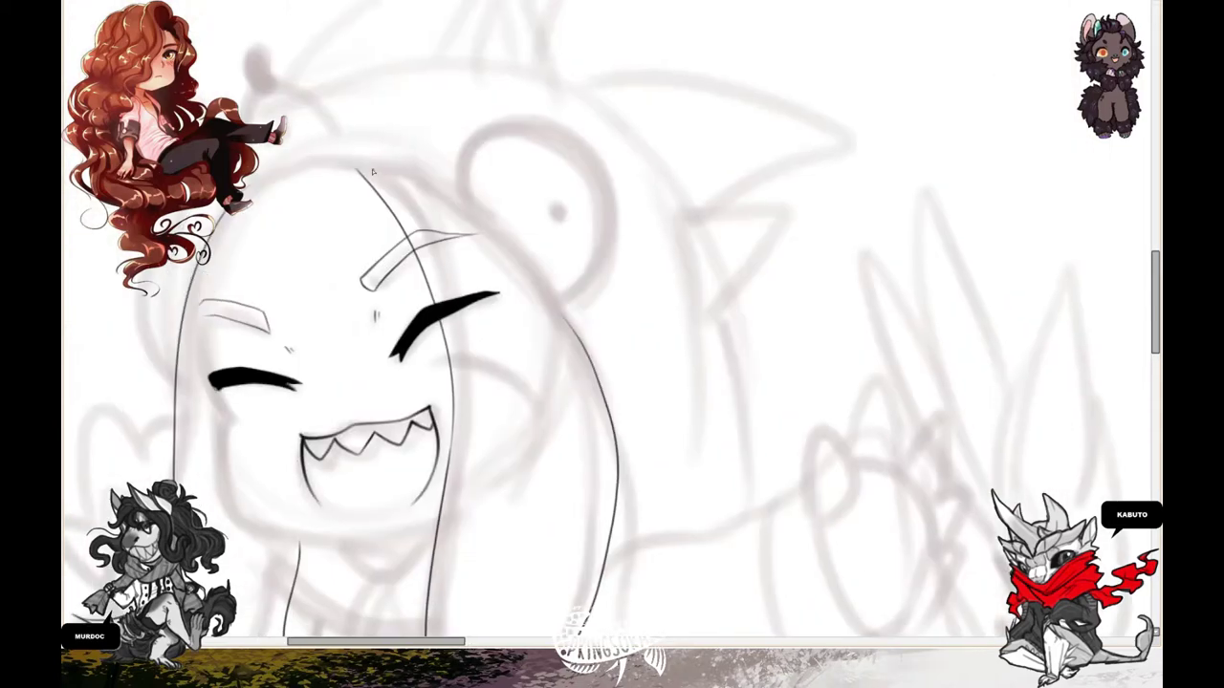
pyautogui.moveTo(325, 159)
pyautogui.mouseDown()
pyautogui.moveTo(380, 160)
pyautogui.moveTo(463, 222)
pyautogui.moveTo(574, 335)
pyautogui.mouseUp()
# - Outline the hood's large round eye beside the hair, with a small circular pupil
pyautogui.press('Tab')
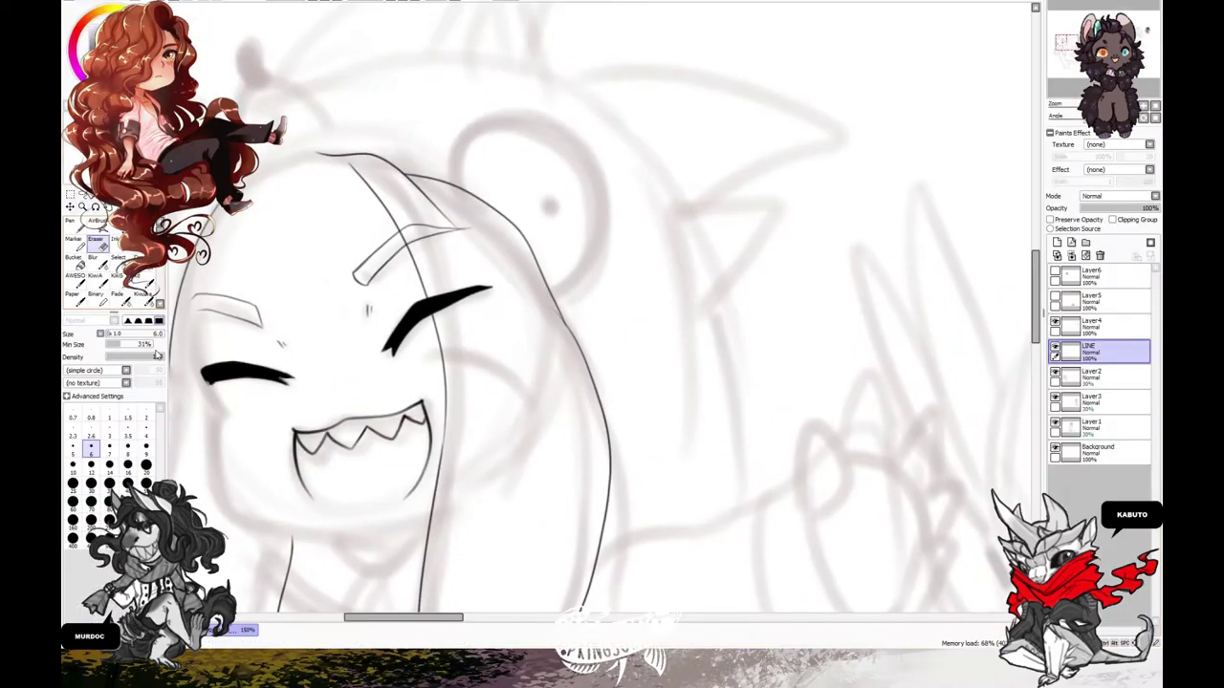
pyautogui.press('Tab')
pyautogui.moveTo(560, 200); pyautogui.dragTo(527, 233)
pyautogui.moveTo(426, 220)
pyautogui.mouseDown()
pyautogui.moveTo(523, 153)
pyautogui.moveTo(578, 328)
pyautogui.moveTo(535, 356)
pyautogui.mouseUp()
pyautogui.moveTo(529, 242); pyautogui.dragTo(723, 177)
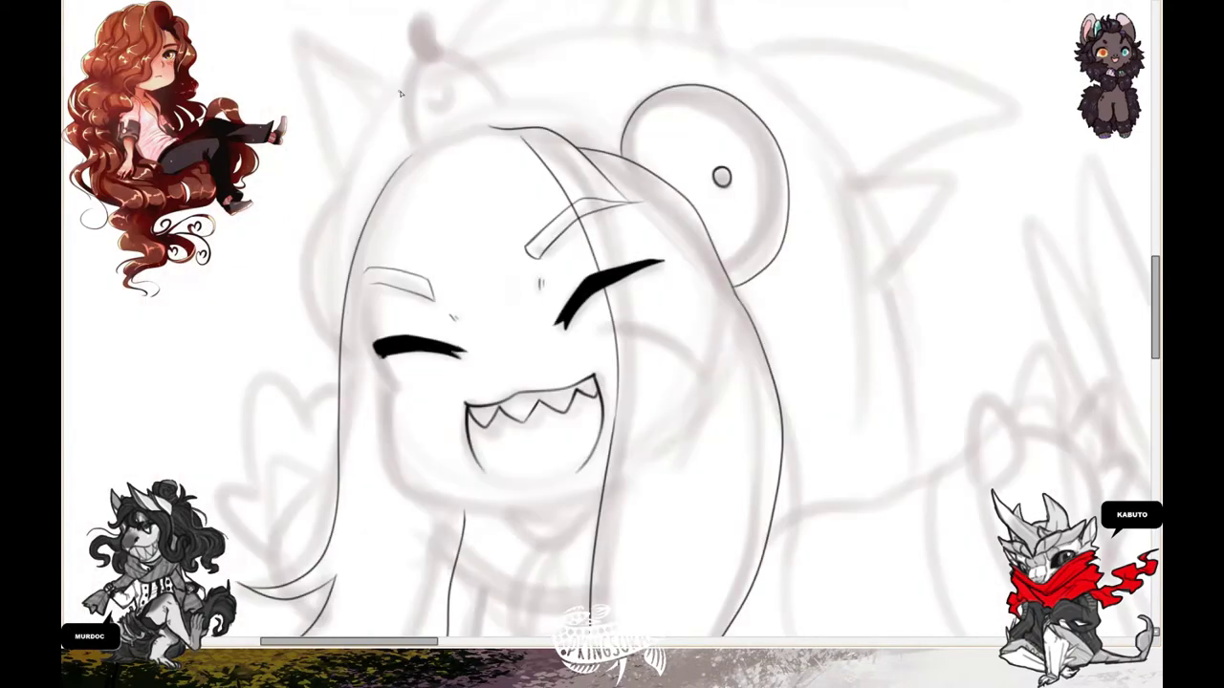
# - Ink the hood's front edge with its far eye bulge, and close the hairline across the forehead
pyautogui.moveTo(402, 86)
pyautogui.mouseDown()
pyautogui.moveTo(361, 139)
pyautogui.moveTo(337, 365)
pyautogui.mouseUp()
pyautogui.moveTo(335, 194)
pyautogui.mouseDown()
pyautogui.moveTo(301, 292)
pyautogui.moveTo(325, 352)
pyautogui.mouseUp()
pyautogui.moveTo(298, 254); pyautogui.dragTo(302, 281)
pyautogui.moveTo(306, 277); pyautogui.dragTo(218, 461)
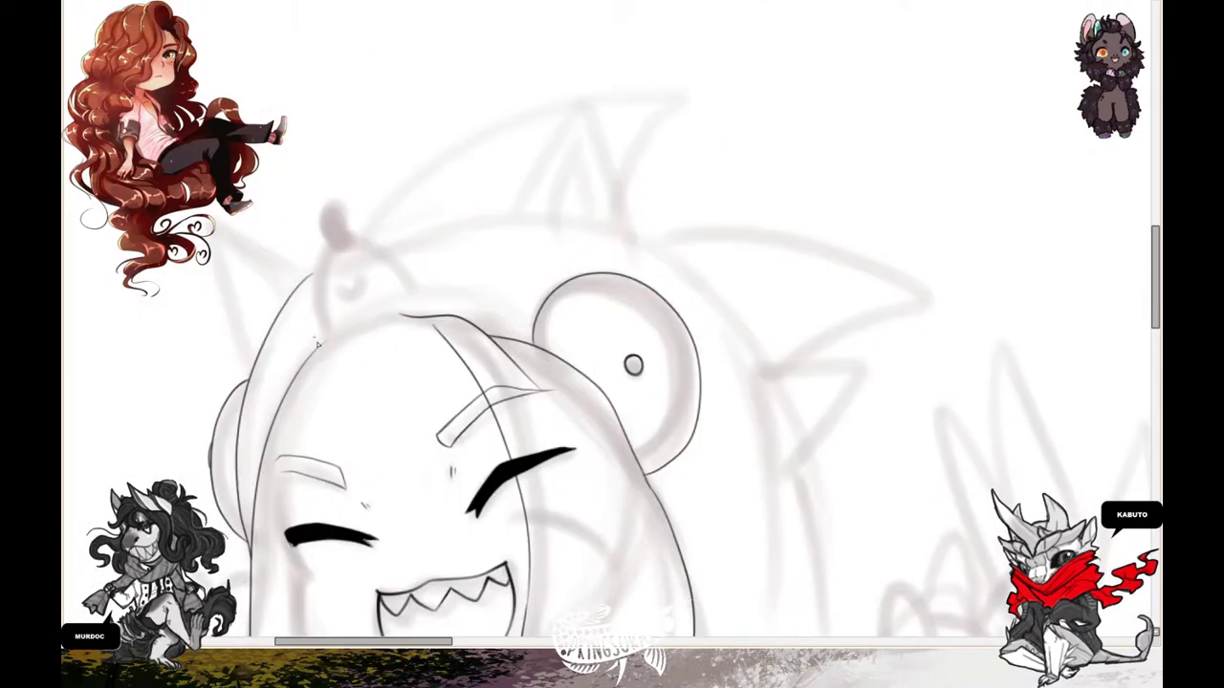
pyautogui.moveTo(320, 350)
pyautogui.mouseDown()
pyautogui.moveTo(372, 344)
pyautogui.moveTo(463, 234)
pyautogui.moveTo(462, 266)
pyautogui.moveTo(443, 251)
pyautogui.moveTo(469, 289)
pyautogui.mouseUp()
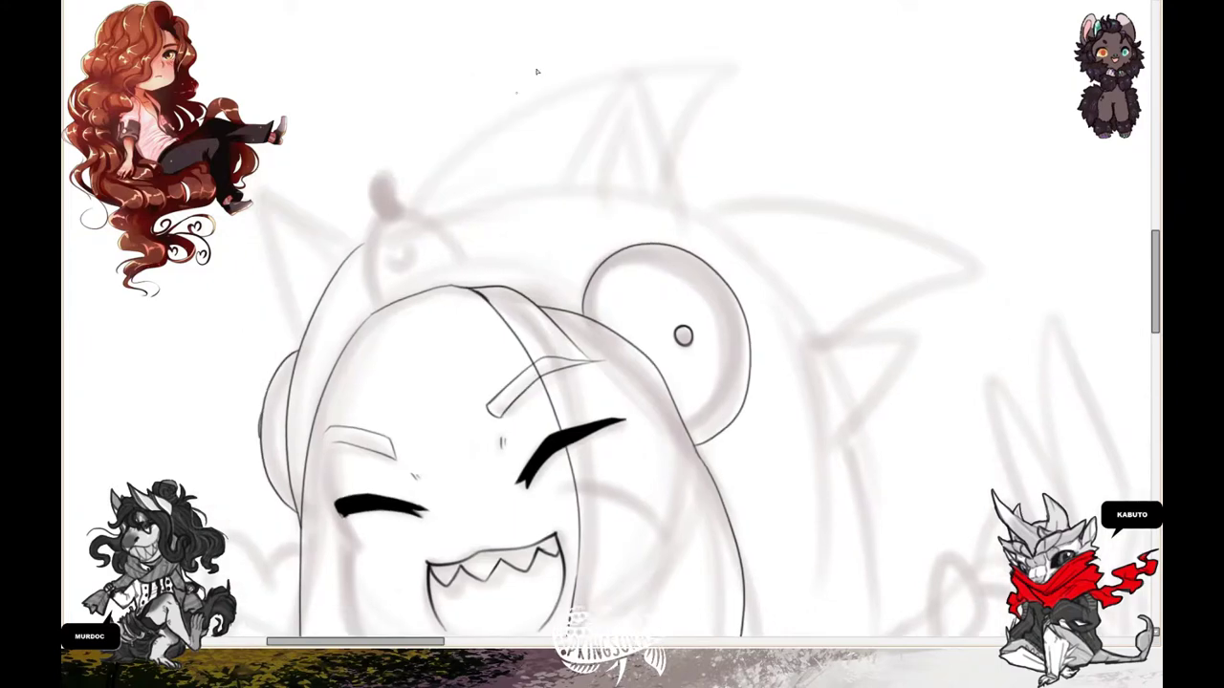
# - Outline the small snout above the forehead with its V-shaped mark, and fill its tip and the hood eye's pupil black
pyautogui.press('Tab')
pyautogui.press('Tab')
pyautogui.moveTo(367, 299)
pyautogui.mouseDown()
pyautogui.moveTo(361, 258)
pyautogui.moveTo(467, 259)
pyautogui.moveTo(436, 316)
pyautogui.moveTo(420, 289)
pyautogui.mouseUp()
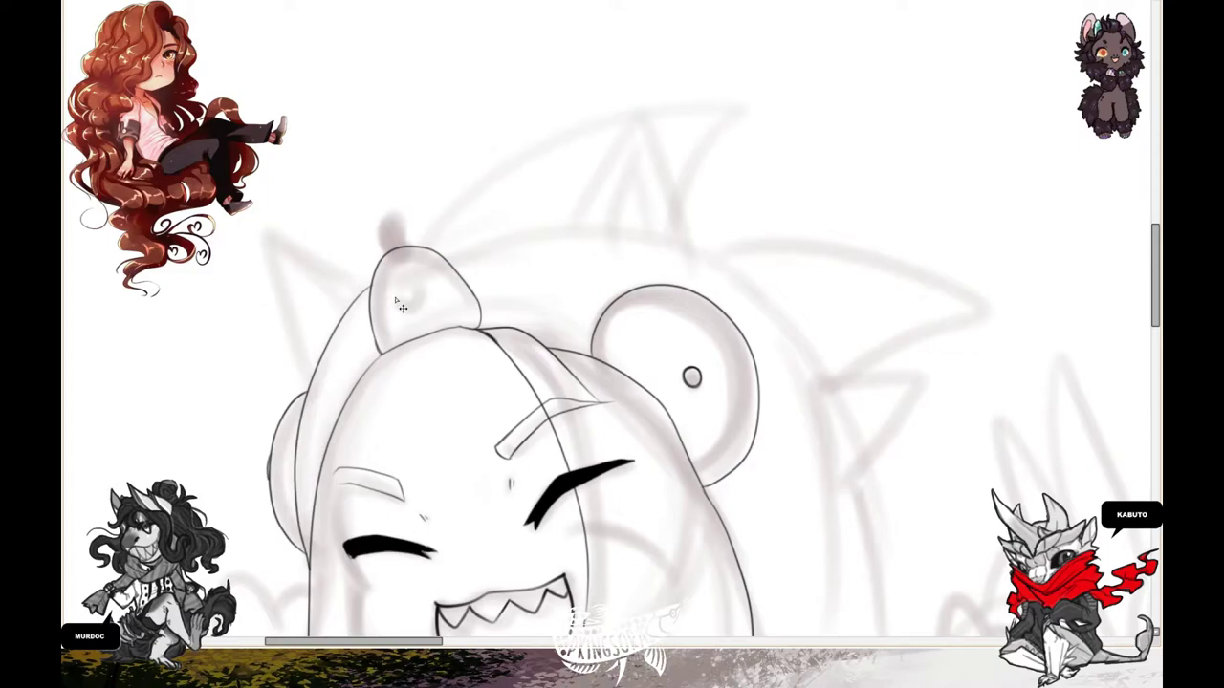
pyautogui.moveTo(388, 229); pyautogui.dragTo(401, 251)
pyautogui.press('Tab')
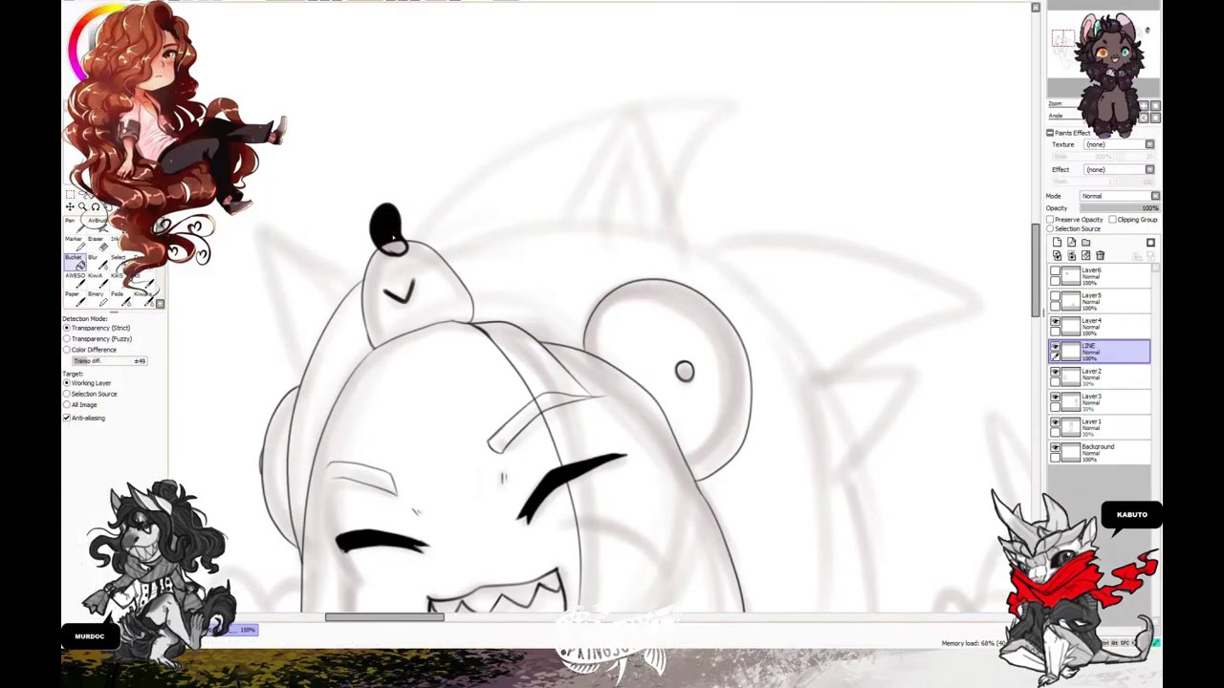
pyautogui.moveTo(356, 518)
pyautogui.mouseDown()
pyautogui.moveTo(373, 265)
pyautogui.moveTo(246, 492)
pyautogui.mouseUp()
# - Ink the top curve of the hood and its two pointed ears with inner-ear lines
pyautogui.press('n')
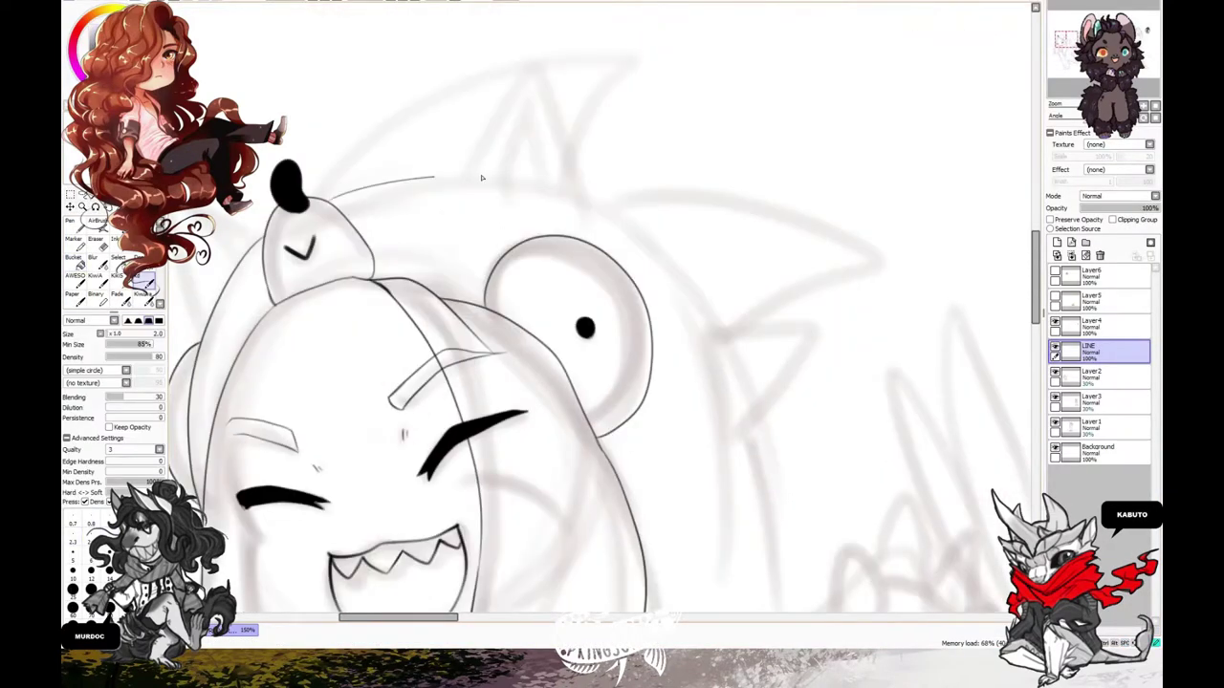
pyautogui.moveTo(440, 184)
pyautogui.mouseDown()
pyautogui.moveTo(508, 71)
pyautogui.moveTo(579, 221)
pyautogui.mouseUp()
pyautogui.moveTo(513, 93); pyautogui.dragTo(480, 198)
pyautogui.moveTo(480, 198)
pyautogui.mouseDown()
pyautogui.moveTo(436, 77)
pyautogui.moveTo(423, 99)
pyautogui.mouseUp()
pyautogui.moveTo(373, 86); pyautogui.dragTo(257, 113)
pyautogui.hotkey('ctrl', 'z')
pyautogui.scroll(-2, 256, 112)
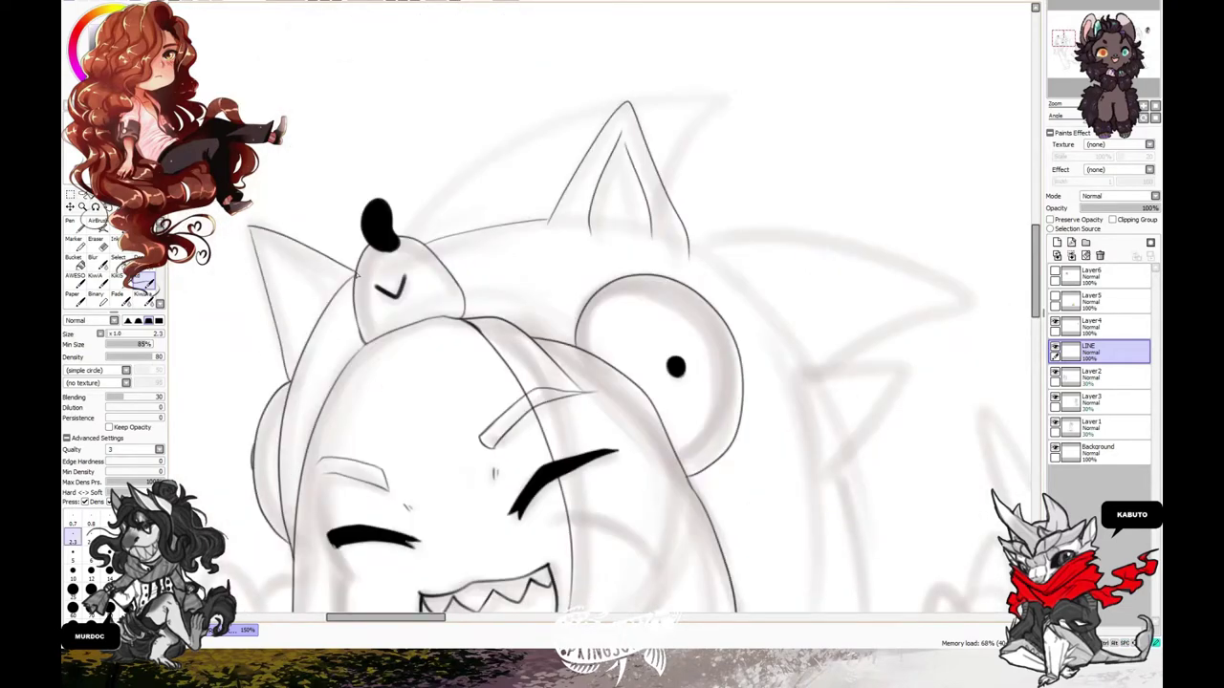
# - Refine and thicken the line joins around the hood's ears and head contour
pyautogui.press('Tab')
pyautogui.scroll(4, 481, 350)
pyautogui.moveTo(479, 353); pyautogui.dragTo(436, 433)
pyautogui.moveTo(203, 401); pyautogui.dragTo(228, 505)
pyautogui.moveTo(271, 294); pyautogui.dragTo(230, 398)
pyautogui.scroll(-1, 287, 382)
pyautogui.moveTo(438, 230)
pyautogui.mouseDown()
pyautogui.moveTo(383, 365)
pyautogui.moveTo(326, 421)
pyautogui.mouseUp()
pyautogui.scroll(2, 350, 378)
pyautogui.scroll(-3, 534, 384)
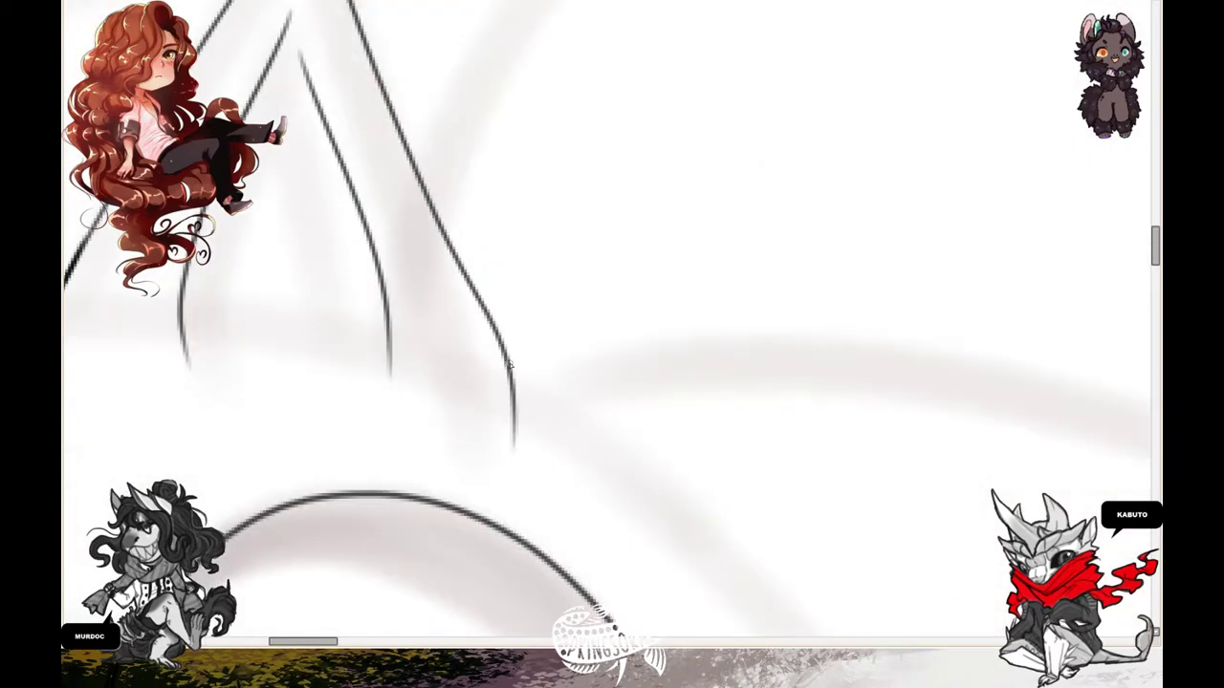
# - Ink the hood's long back edge down to the arm and the outer curve of the raised sleeve's cuff
pyautogui.scroll(3, 587, 273)
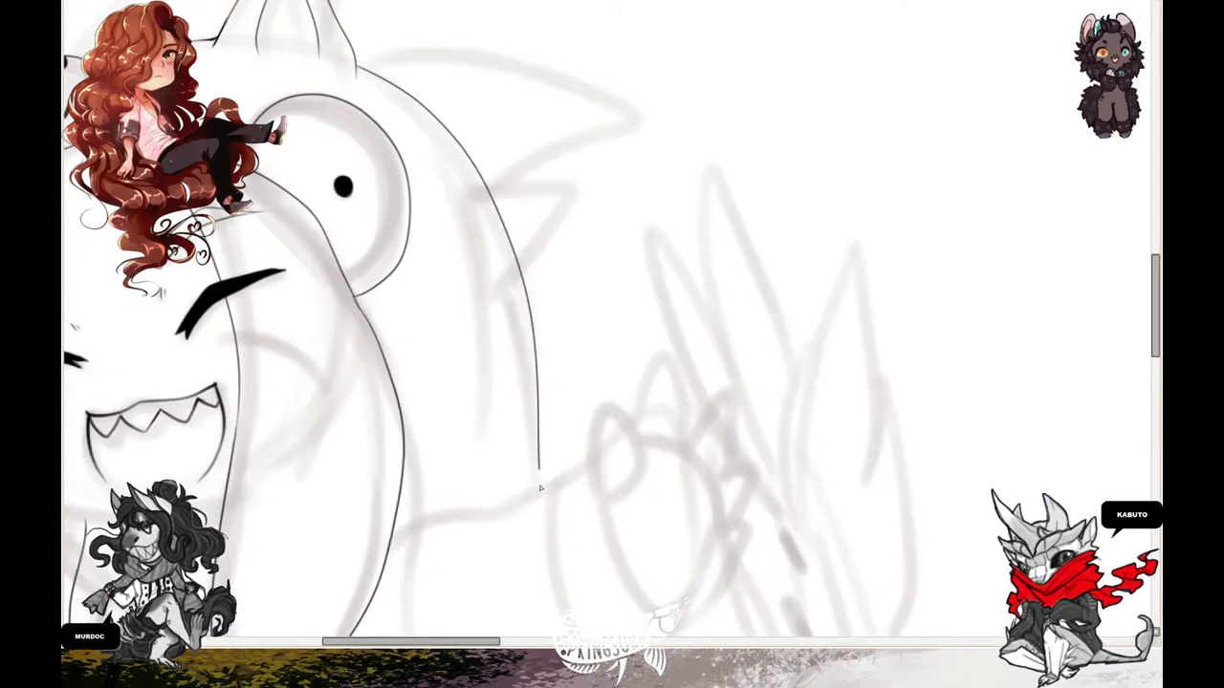
pyautogui.scroll(2, 547, 201)
pyautogui.moveTo(547, 201)
pyautogui.mouseDown()
pyautogui.moveTo(523, 417)
pyautogui.moveTo(650, 383)
pyautogui.mouseUp()
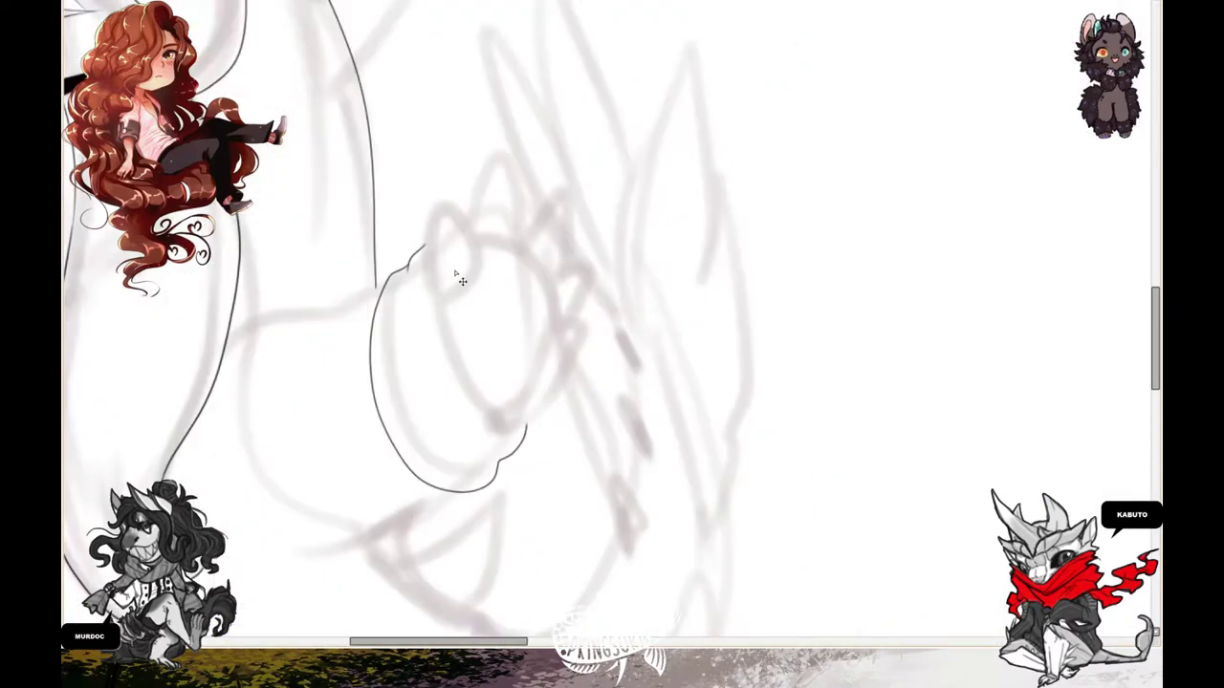
# - Outline the raised paw inside the cuff and its five pointed claws
pyautogui.moveTo(428, 269)
pyautogui.mouseDown()
pyautogui.moveTo(436, 202)
pyautogui.moveTo(432, 289)
pyautogui.mouseUp()
pyautogui.moveTo(450, 344); pyautogui.dragTo(526, 426)
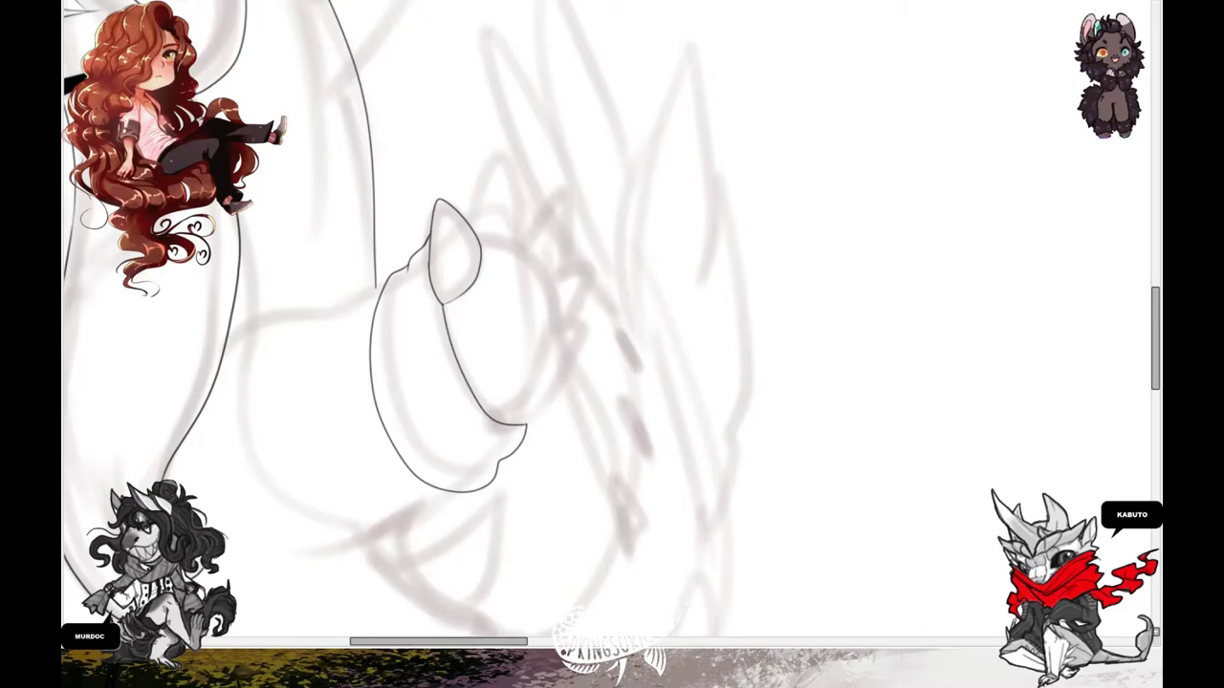
pyautogui.moveTo(463, 218)
pyautogui.mouseDown()
pyautogui.moveTo(524, 216)
pyautogui.moveTo(528, 239)
pyautogui.mouseUp()
pyautogui.moveTo(476, 235)
pyautogui.mouseDown()
pyautogui.moveTo(531, 241)
pyautogui.moveTo(564, 305)
pyautogui.moveTo(536, 426)
pyautogui.moveTo(543, 415)
pyautogui.mouseUp()
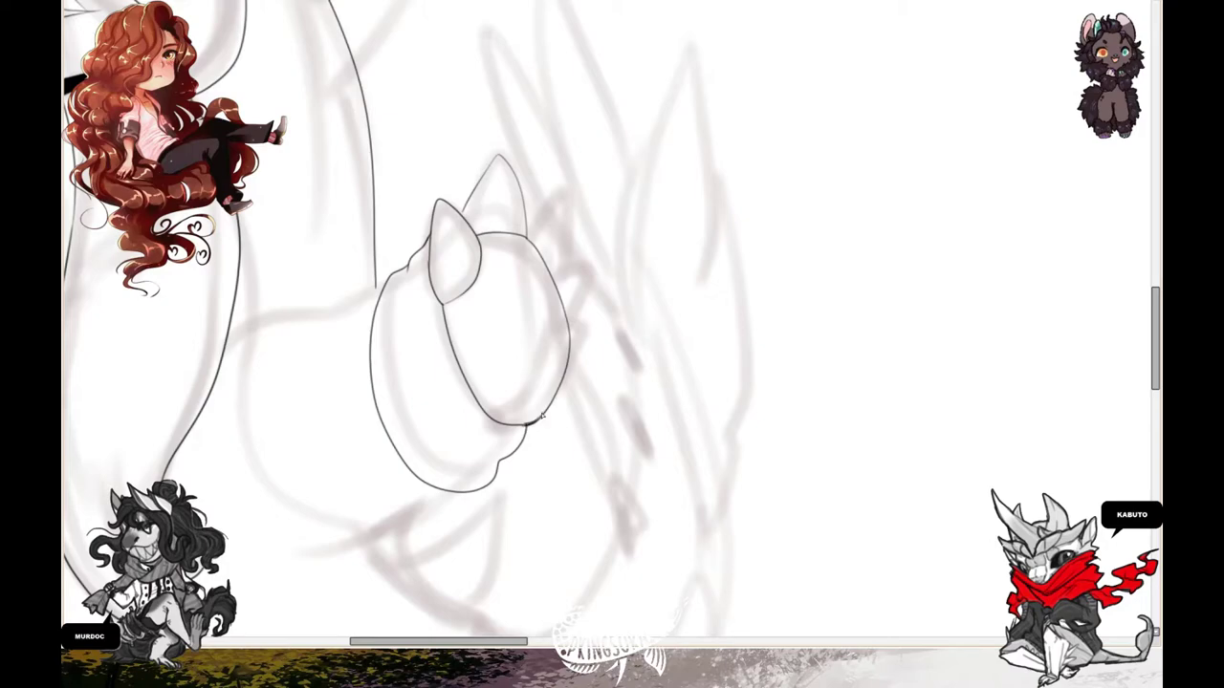
pyautogui.moveTo(527, 213)
pyautogui.mouseDown()
pyautogui.moveTo(570, 258)
pyautogui.moveTo(568, 371)
pyautogui.mouseUp()
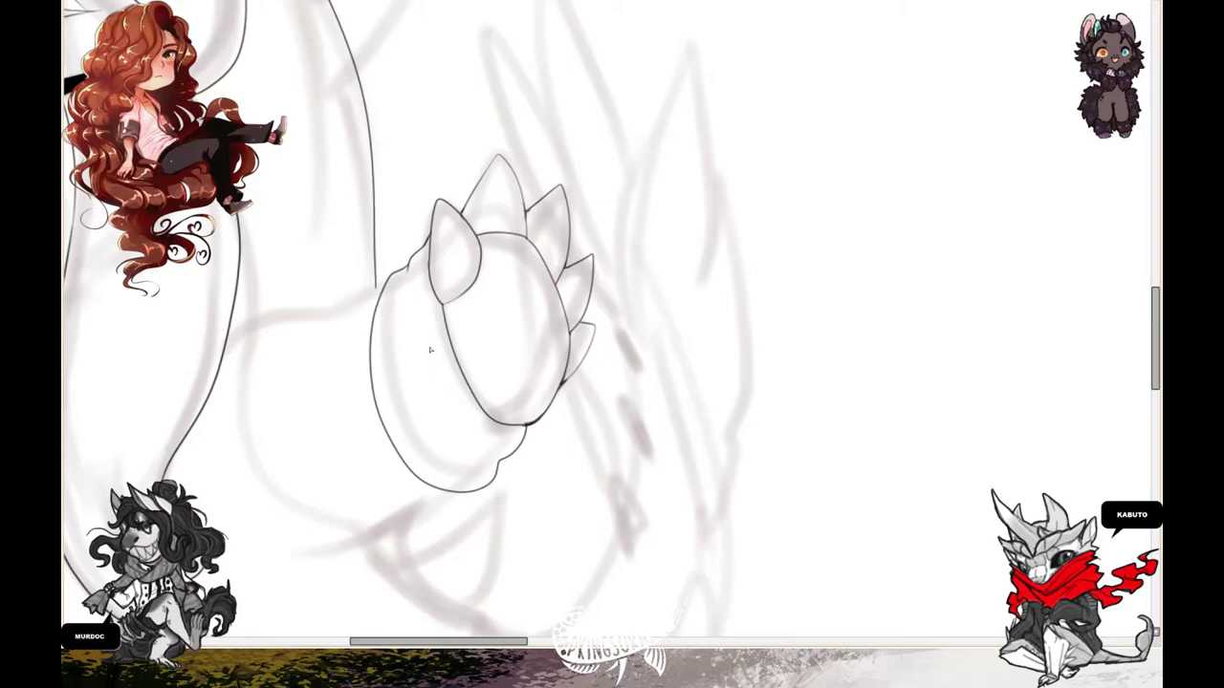
# - Add a fold line on the cuff and ink the upper and lower contours of the raised sleeve
pyautogui.moveTo(405, 272); pyautogui.dragTo(435, 414)
pyautogui.moveTo(230, 329); pyautogui.dragTo(380, 287)
pyautogui.scroll(-3, 285, 327)
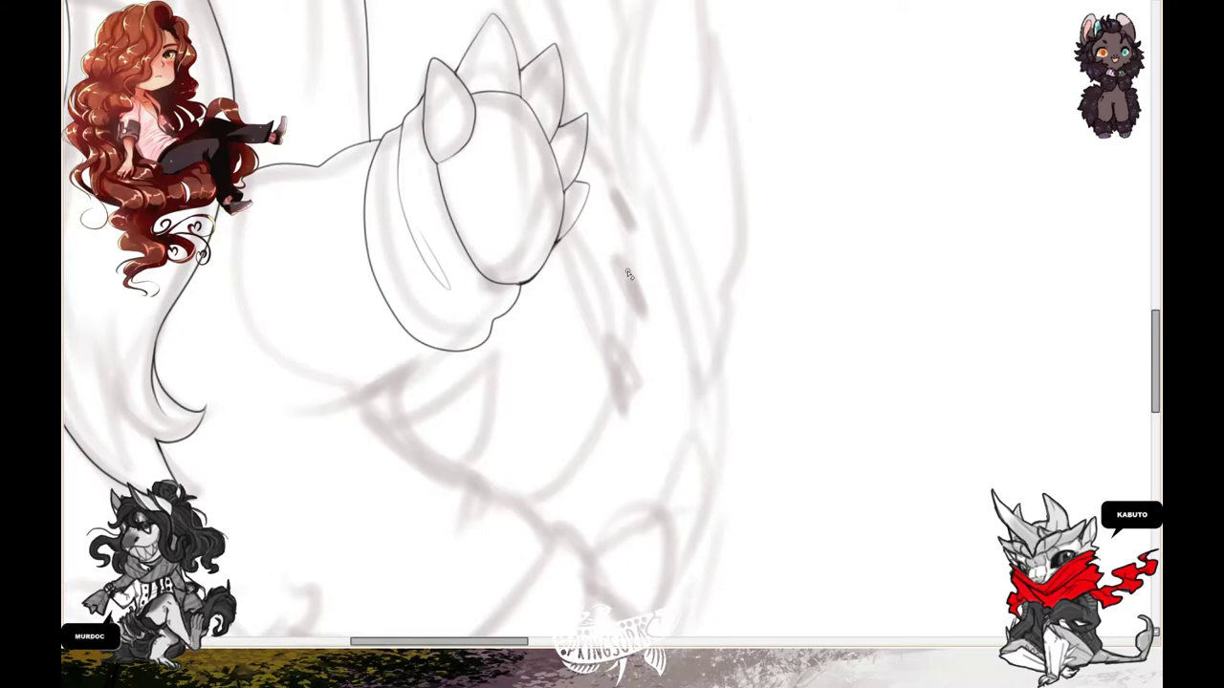
pyautogui.hscroll(-3, 628, 275)
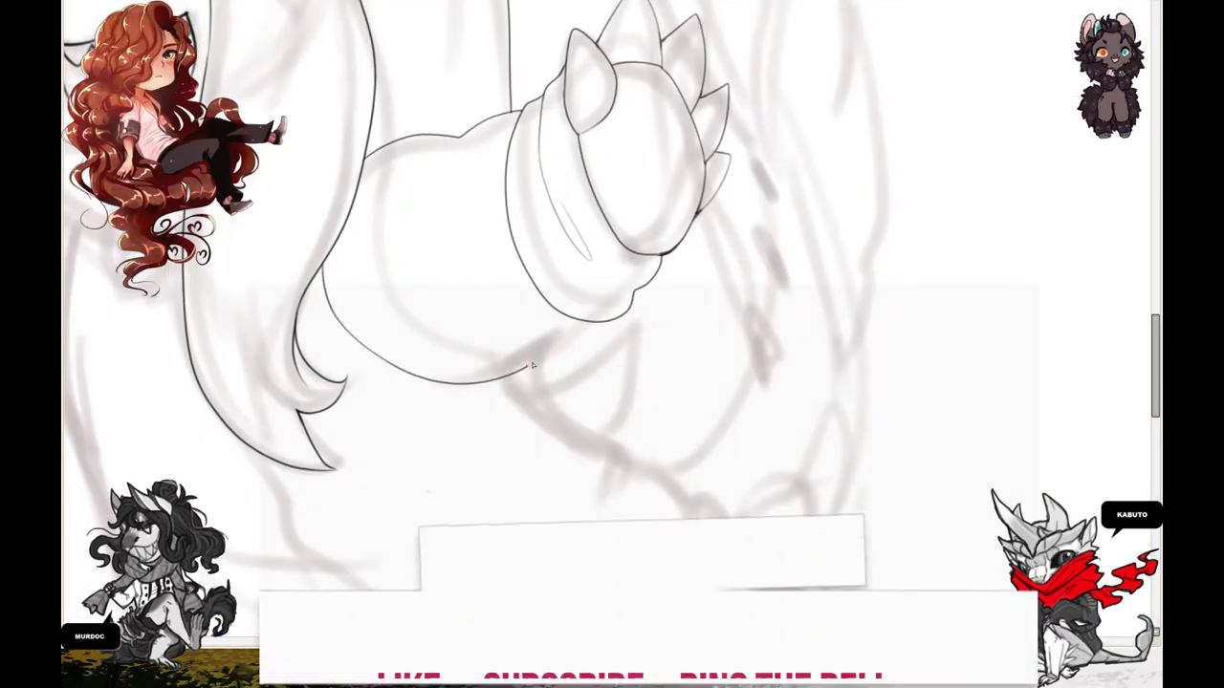
pyautogui.scroll(2, 599, 334)
# - Ink the jawline between the hair locks and the V-shaped collar beneath the chin
pyautogui.hscroll(-4, 598, 334)
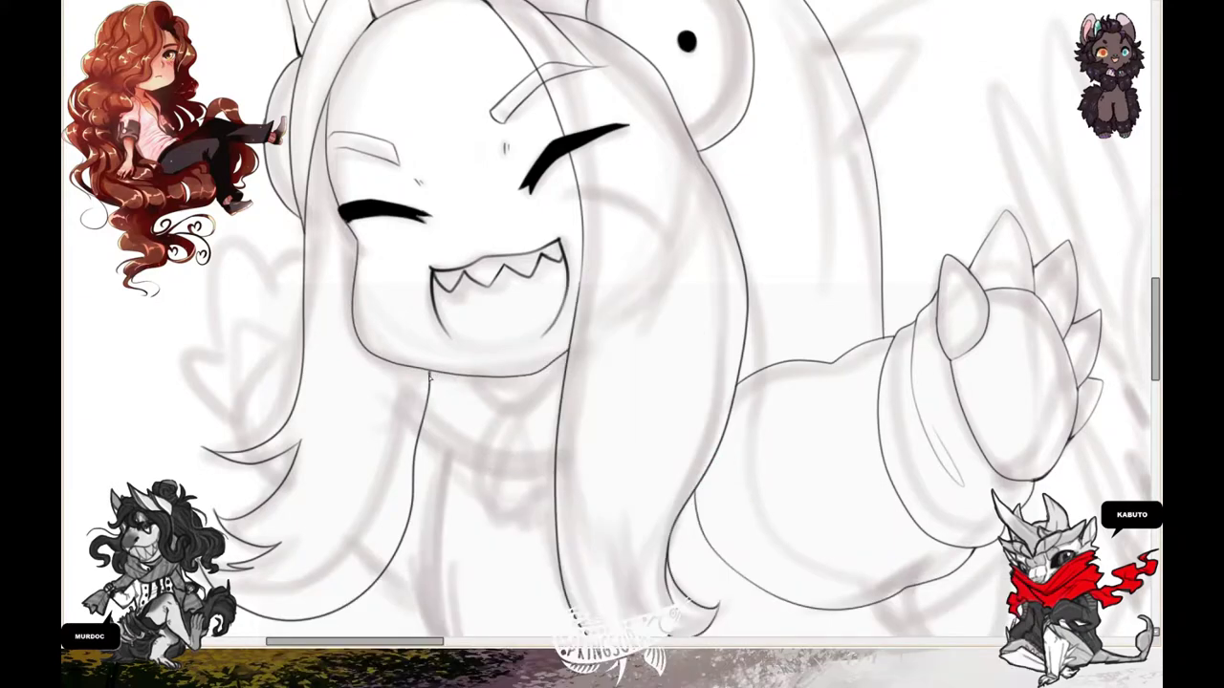
pyautogui.scroll(-2, 419, 312)
pyautogui.hscroll(2, 419, 312)
pyautogui.scroll(1, 418, 313)
pyautogui.scroll(-2, 411, 335)
pyautogui.hscroll(1, 411, 335)
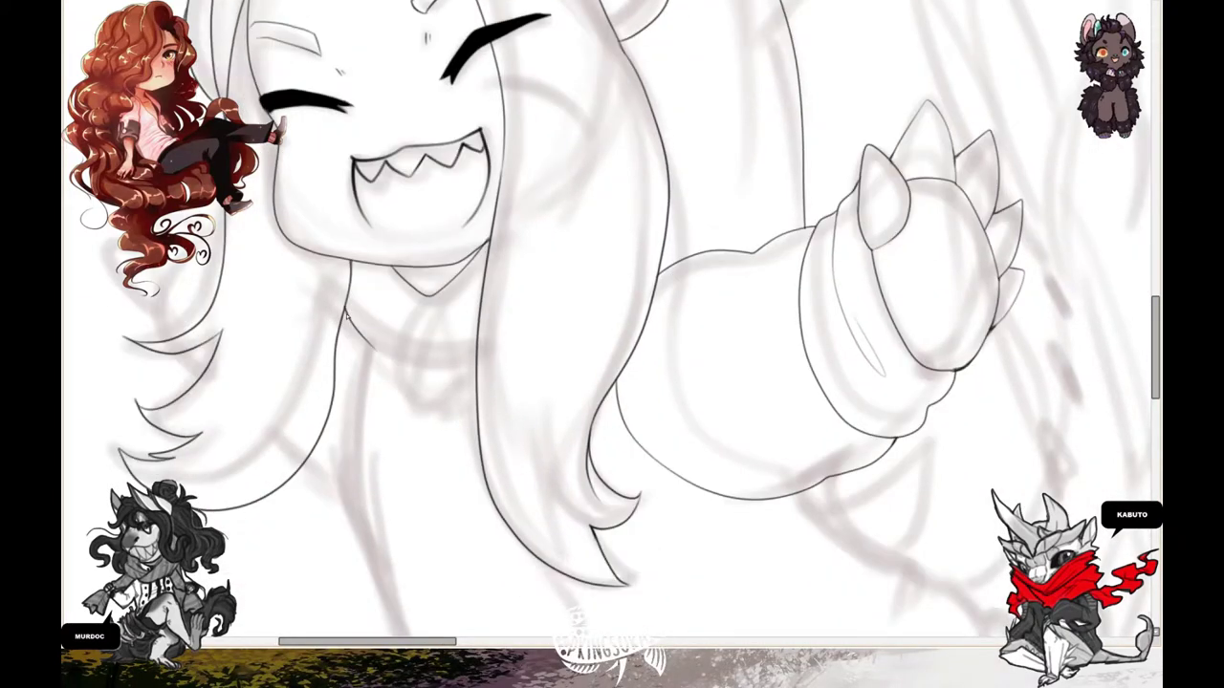
# - Ink the lower body contour and the standing leg's trouser cuff with its fold
pyautogui.scroll(-8, 468, 360)
pyautogui.hscroll(2, 468, 360)
pyautogui.moveTo(346, 277)
pyautogui.mouseDown()
pyautogui.moveTo(418, 430)
pyautogui.moveTo(612, 368)
pyautogui.moveTo(617, 457)
pyautogui.mouseUp()
pyautogui.moveTo(440, 463); pyautogui.dragTo(616, 438)
pyautogui.moveTo(612, 395)
pyautogui.mouseDown()
pyautogui.moveTo(527, 407)
pyautogui.moveTo(561, 401)
pyautogui.mouseUp()
# - Draw the curved fabric flap between the legs and add short crease lines beneath it
pyautogui.scroll(4, 543, 402)
pyautogui.hscroll(2, 543, 401)
pyautogui.moveTo(272, 335)
pyautogui.mouseDown()
pyautogui.moveTo(535, 408)
pyautogui.moveTo(663, 215)
pyautogui.moveTo(570, 141)
pyautogui.moveTo(497, 369)
pyautogui.mouseUp()
pyautogui.hotkey('ctrl', 'z')
pyautogui.moveTo(456, 413)
pyautogui.mouseDown()
pyautogui.moveTo(384, 461)
pyautogui.moveTo(411, 405)
pyautogui.mouseUp()
pyautogui.moveTo(386, 421); pyautogui.dragTo(337, 451)
pyautogui.hscroll(1, 369, 402)
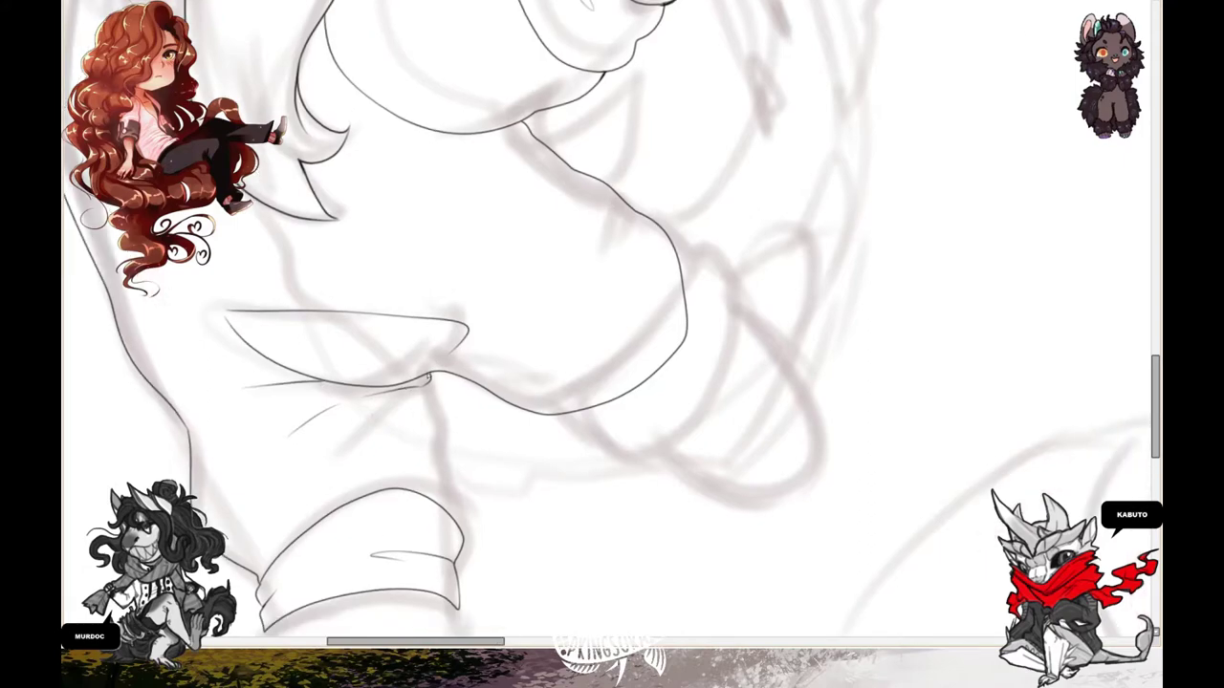
# - Ink the standing leg's inner edge and the gathered cuff of the raised leg
pyautogui.moveTo(474, 333); pyautogui.dragTo(468, 532)
pyautogui.hscroll(3, 468, 532)
pyautogui.moveTo(405, 392)
pyautogui.mouseDown()
pyautogui.moveTo(480, 402)
pyautogui.moveTo(562, 292)
pyautogui.mouseUp()
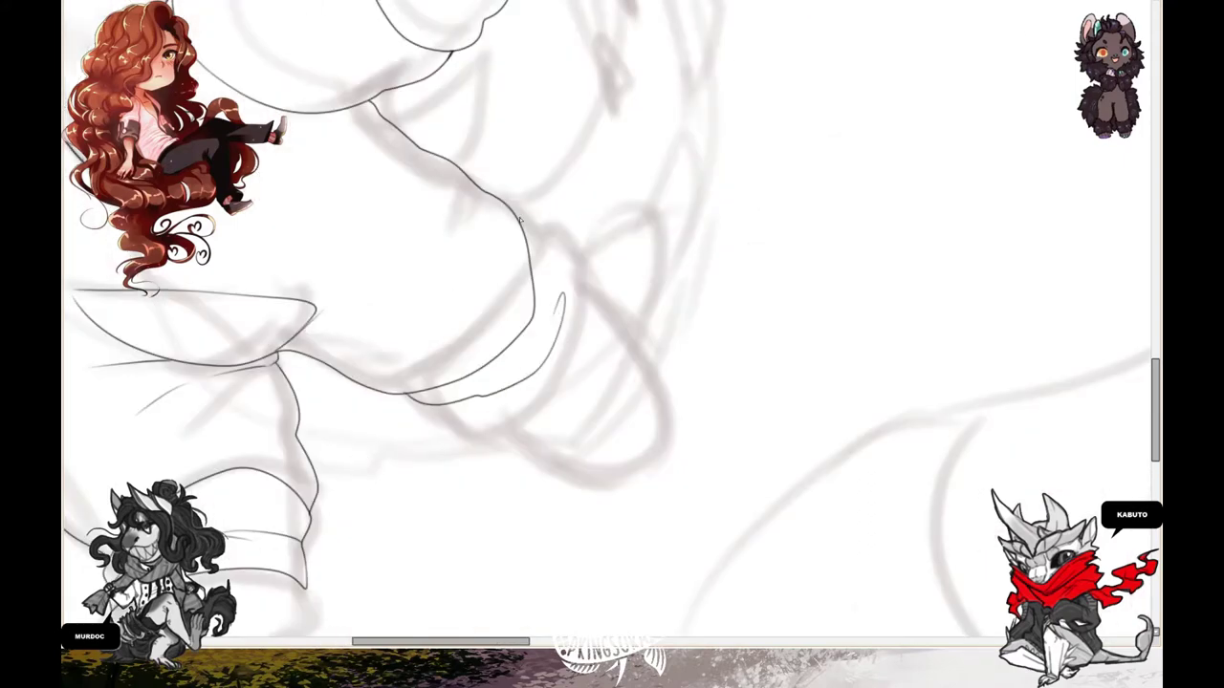
pyautogui.moveTo(518, 216); pyautogui.dragTo(553, 253)
# - Outline the raised foot extending from its cuff, redrawing the stroke to get a smaller rounded shape
pyautogui.moveTo(585, 230)
pyautogui.mouseDown()
pyautogui.moveTo(544, 405)
pyautogui.moveTo(438, 432)
pyautogui.moveTo(648, 457)
pyautogui.mouseUp()
pyautogui.hscroll(2, 511, 431)
pyautogui.hotkey('ctrl', 'z')
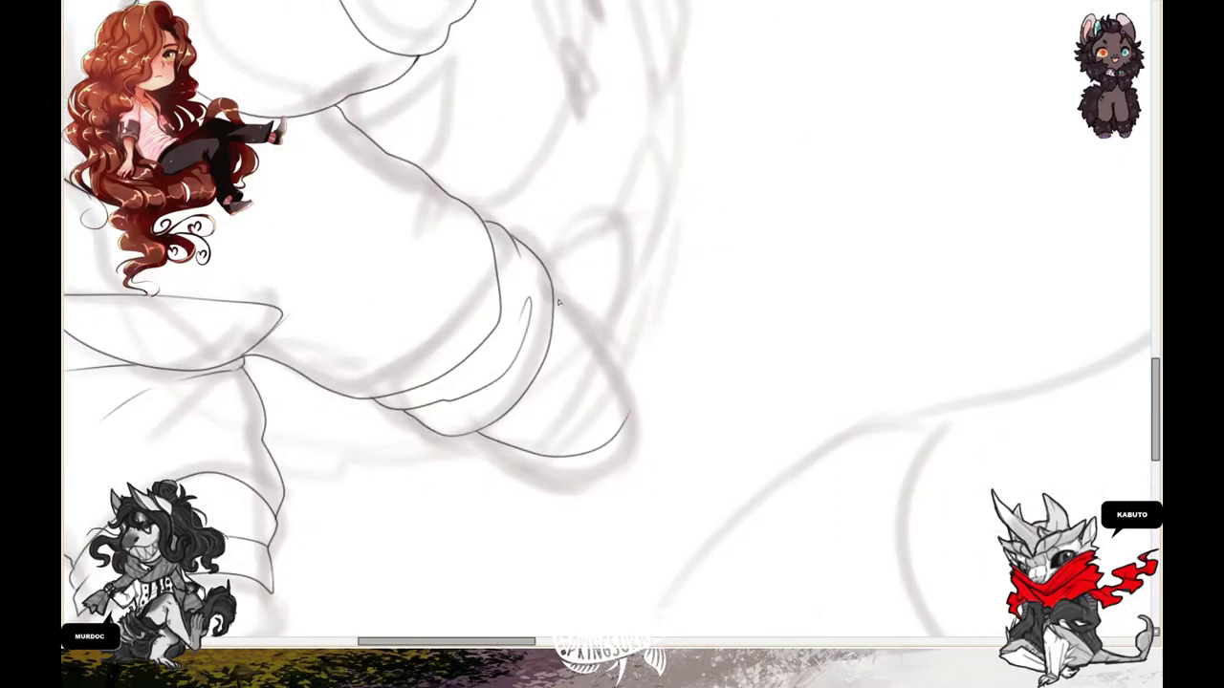
pyautogui.moveTo(484, 435); pyautogui.dragTo(615, 431)
pyautogui.hotkey('ctrl', 'z')
pyautogui.moveTo(551, 298)
pyautogui.mouseDown()
pyautogui.moveTo(611, 426)
pyautogui.moveTo(480, 432)
pyautogui.moveTo(414, 382)
pyautogui.mouseUp()
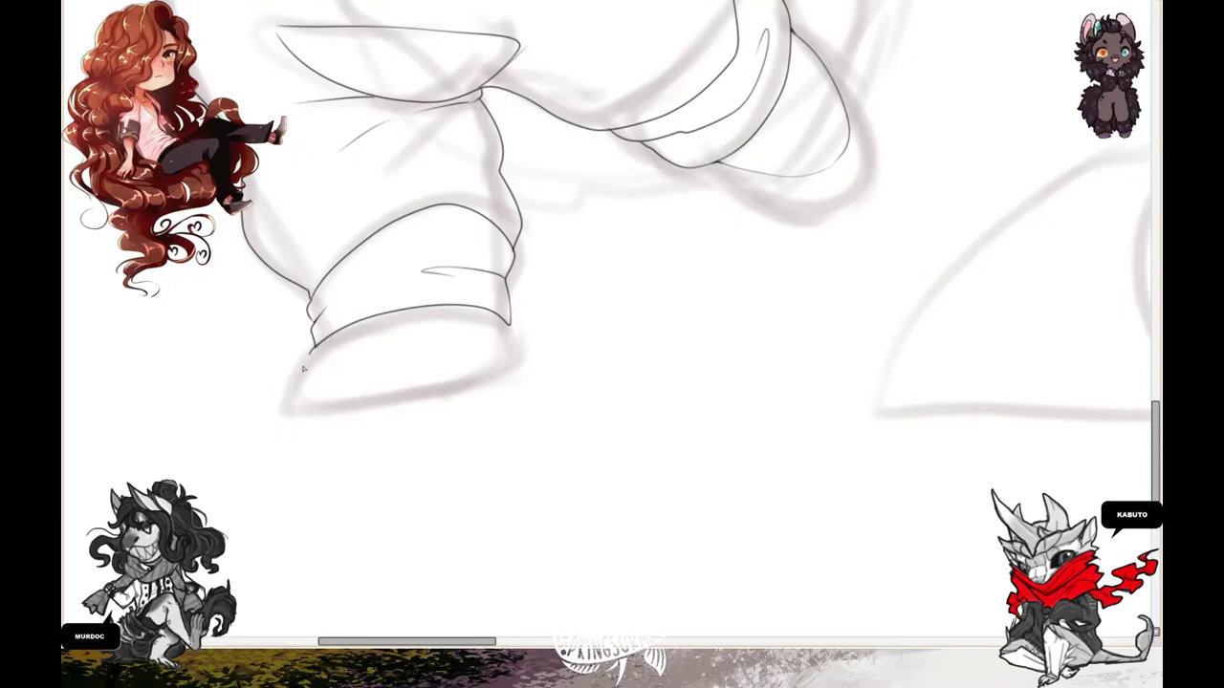
# - Outline the standing foot below its cuff and add sole lines to both feet
pyautogui.moveTo(314, 344); pyautogui.dragTo(511, 338)
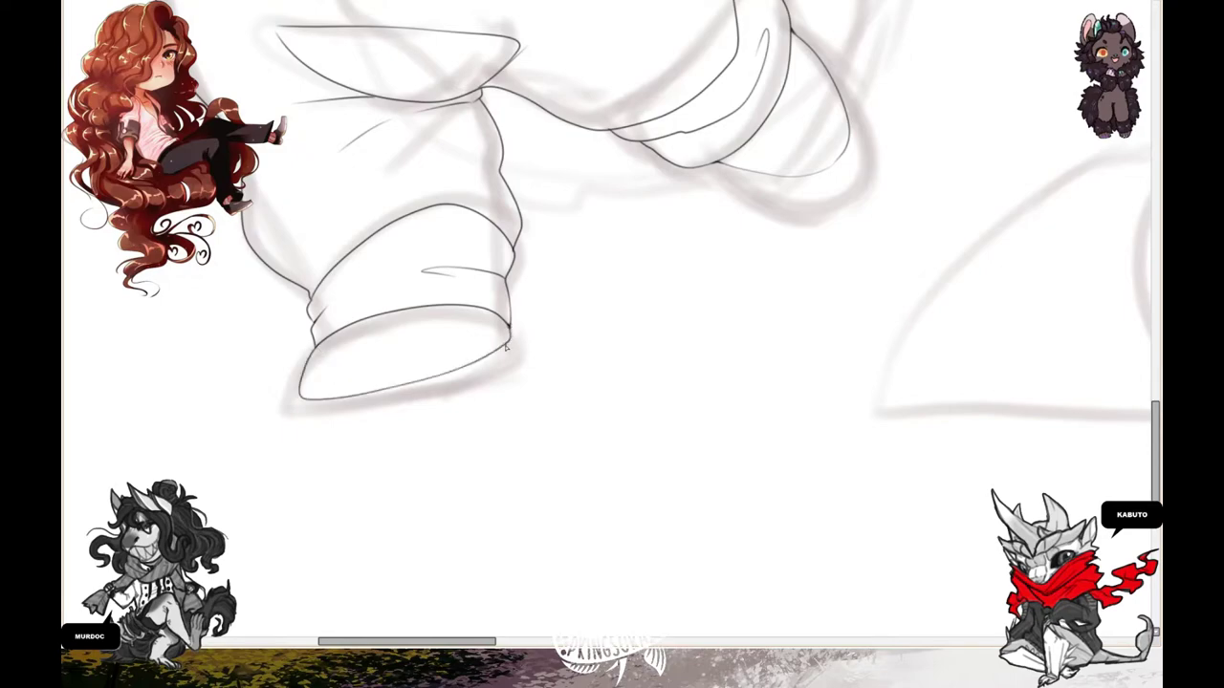
pyautogui.moveTo(299, 400); pyautogui.dragTo(501, 353)
pyautogui.press('Delete')
pyautogui.press('Delete')
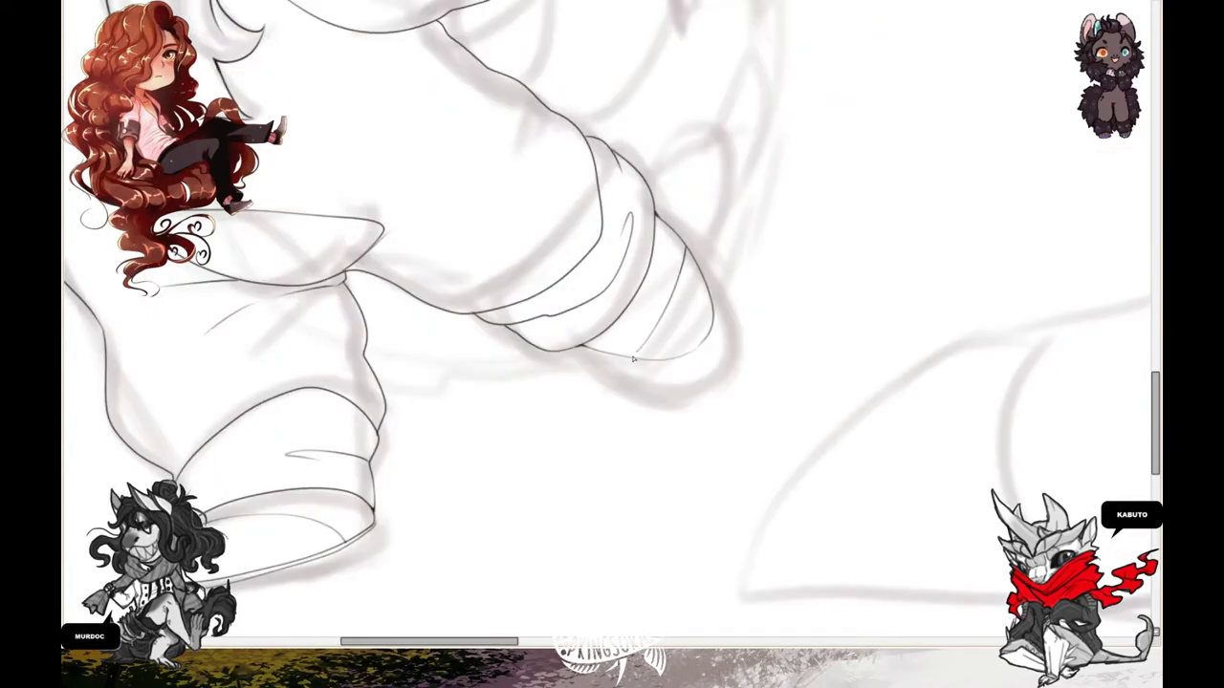
pyautogui.press('Delete')
# - Ink the tail curving up behind the raised leg with its outer-edge spikes, and the pointed shape between the sleeve and leg
pyautogui.moveTo(306, 463)
pyautogui.mouseDown()
pyautogui.moveTo(488, 466)
pyautogui.moveTo(571, 430)
pyautogui.moveTo(585, 366)
pyautogui.moveTo(568, 327)
pyautogui.mouseUp()
pyautogui.press('Delete')
pyautogui.press('Delete')
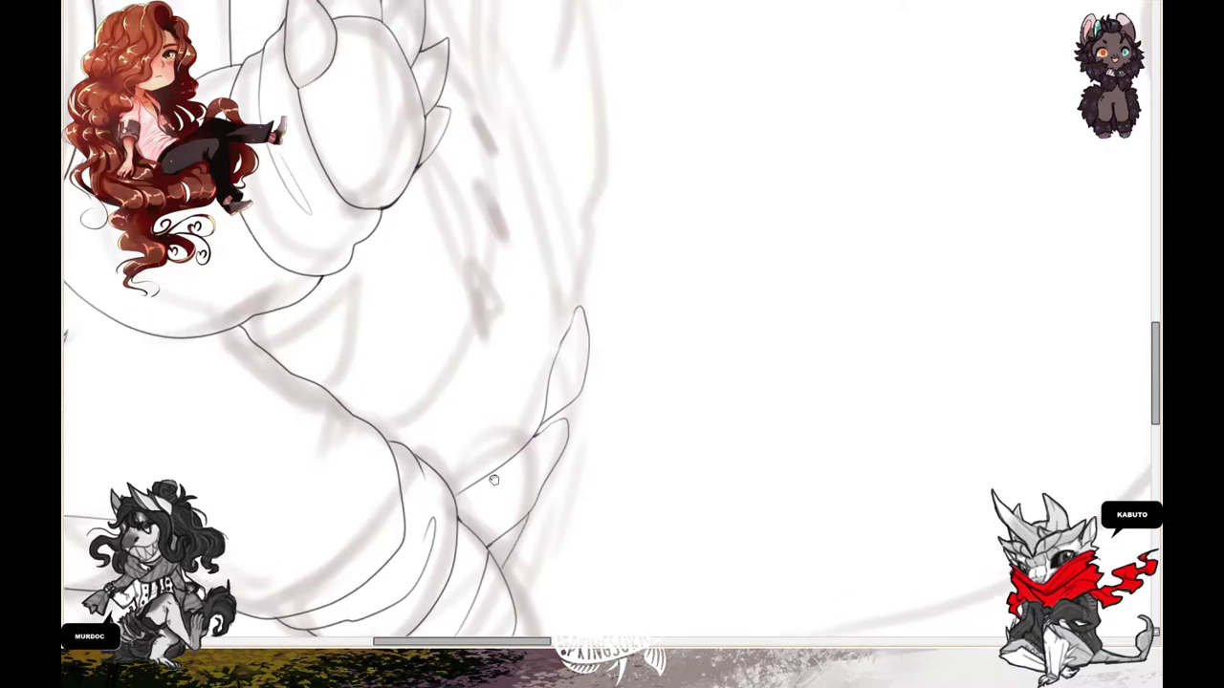
pyautogui.press('Delete')
pyautogui.moveTo(382, 550)
pyautogui.mouseDown()
pyautogui.moveTo(476, 441)
pyautogui.moveTo(585, 426)
pyautogui.mouseUp()
pyautogui.press('Delete')
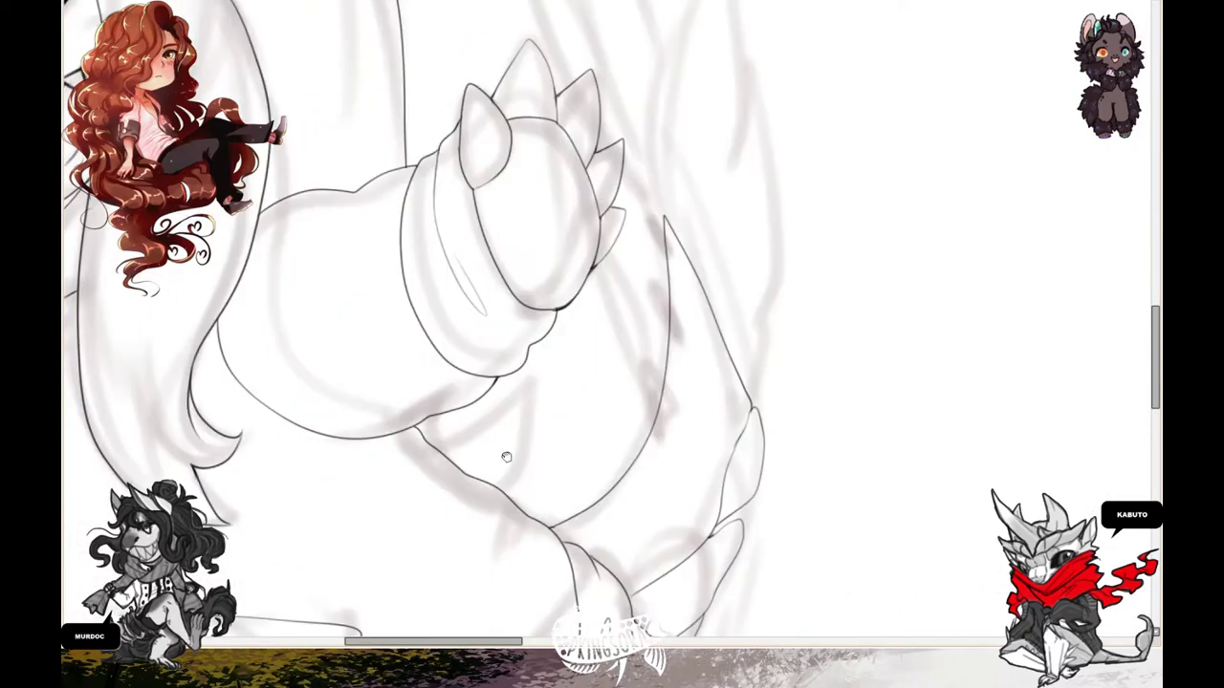
pyautogui.moveTo(559, 349); pyautogui.dragTo(535, 507)
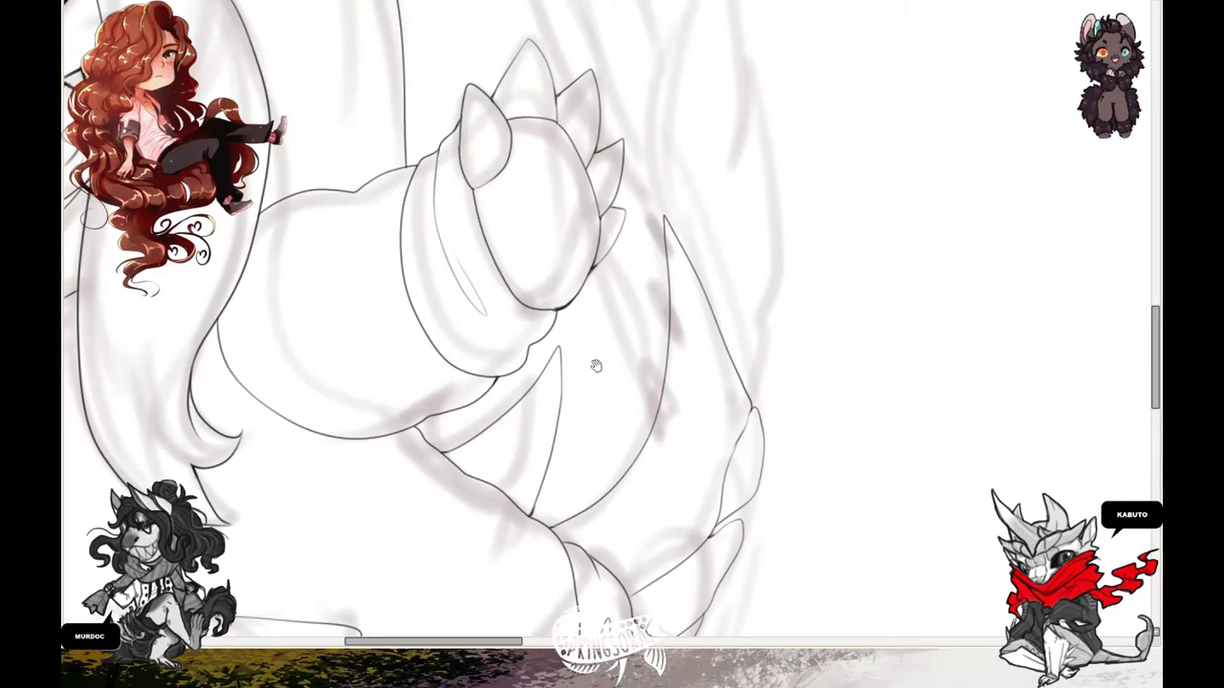
# - Ink three long leaf-shaped spikes rising from the tail's tip behind the outstretched paw
pyautogui.press('Delete')
pyautogui.moveTo(617, 570)
pyautogui.mouseDown()
pyautogui.moveTo(636, 396)
pyautogui.moveTo(550, 287)
pyautogui.mouseUp()
pyautogui.press('Delete')
pyautogui.moveTo(617, 350); pyautogui.dragTo(612, 224)
pyautogui.moveTo(595, 182)
pyautogui.mouseDown()
pyautogui.moveTo(535, 400)
pyautogui.moveTo(547, 482)
pyautogui.mouseUp()
pyautogui.press('Delete')
pyautogui.moveTo(471, 161)
pyautogui.mouseDown()
pyautogui.moveTo(564, 359)
pyautogui.moveTo(483, 306)
pyautogui.mouseUp()
pyautogui.moveTo(483, 306); pyautogui.dragTo(516, 383)
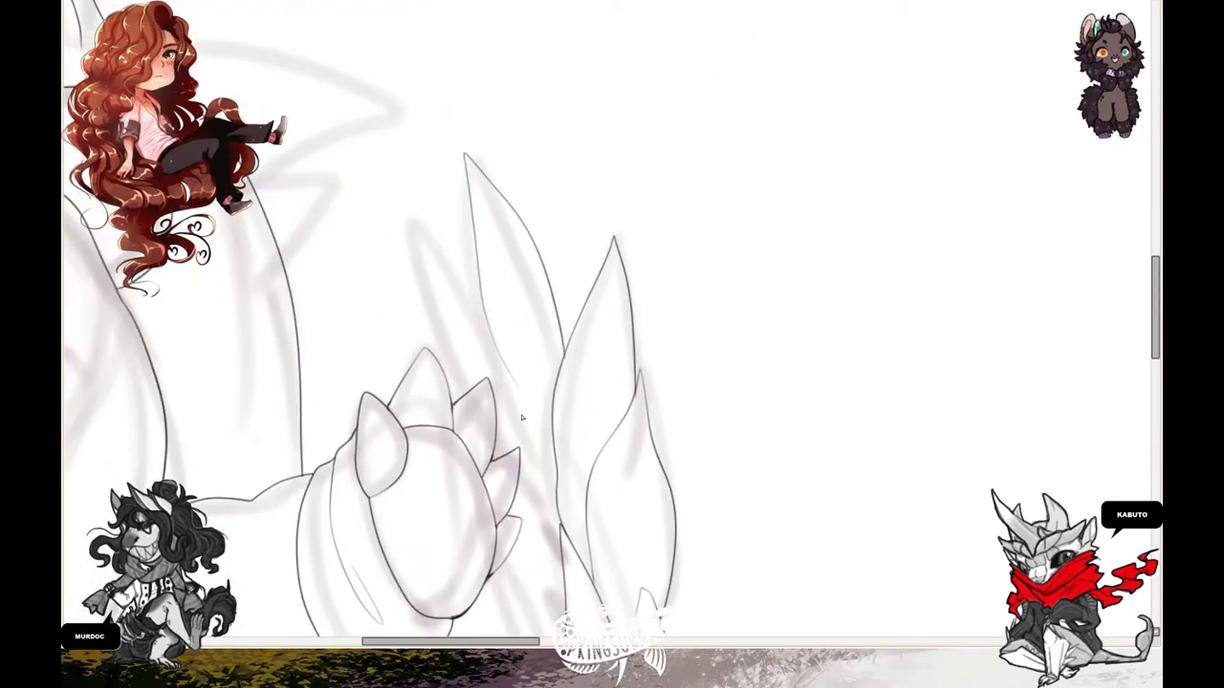
# - Ink a fourth long tail spike beside the paw and the small pointed spikes along the tail's inner edge
pyautogui.moveTo(487, 220); pyautogui.dragTo(416, 325)
pyautogui.moveTo(415, 225); pyautogui.dragTo(459, 399)
pyautogui.press('Delete')
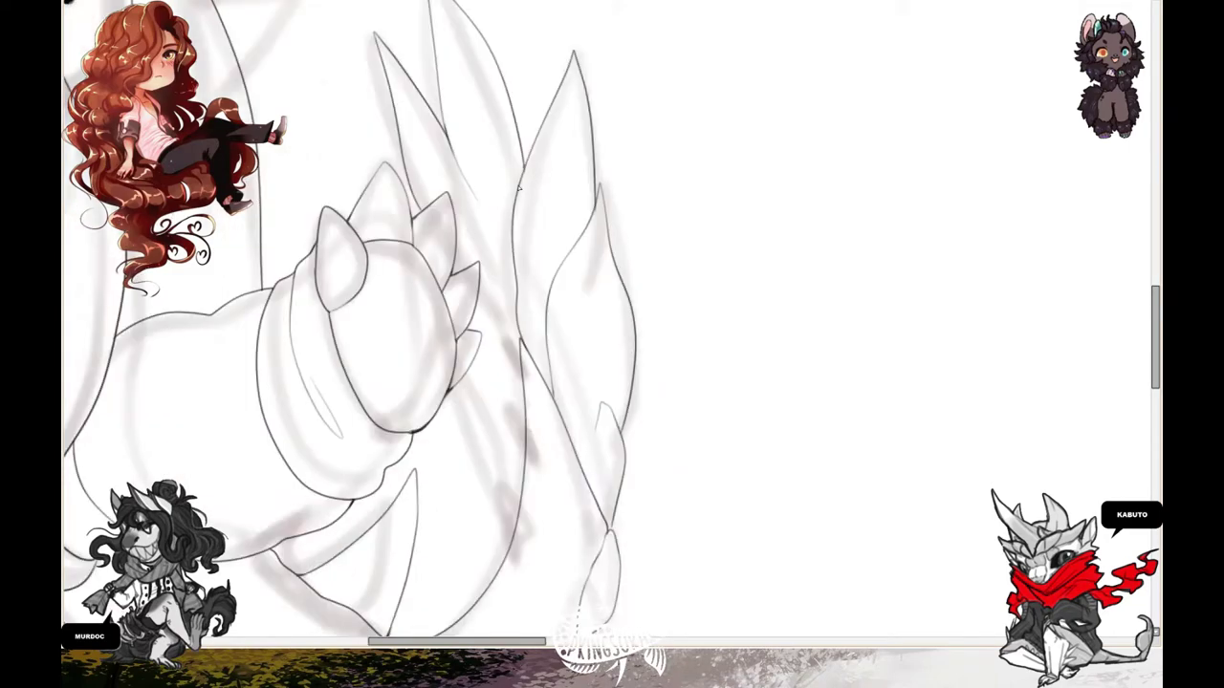
pyautogui.moveTo(478, 212)
pyautogui.mouseDown()
pyautogui.moveTo(516, 334)
pyautogui.moveTo(463, 445)
pyautogui.moveTo(521, 502)
pyautogui.mouseUp()
pyautogui.moveTo(512, 440); pyautogui.dragTo(483, 560)
pyautogui.scroll(-2, 519, 498)
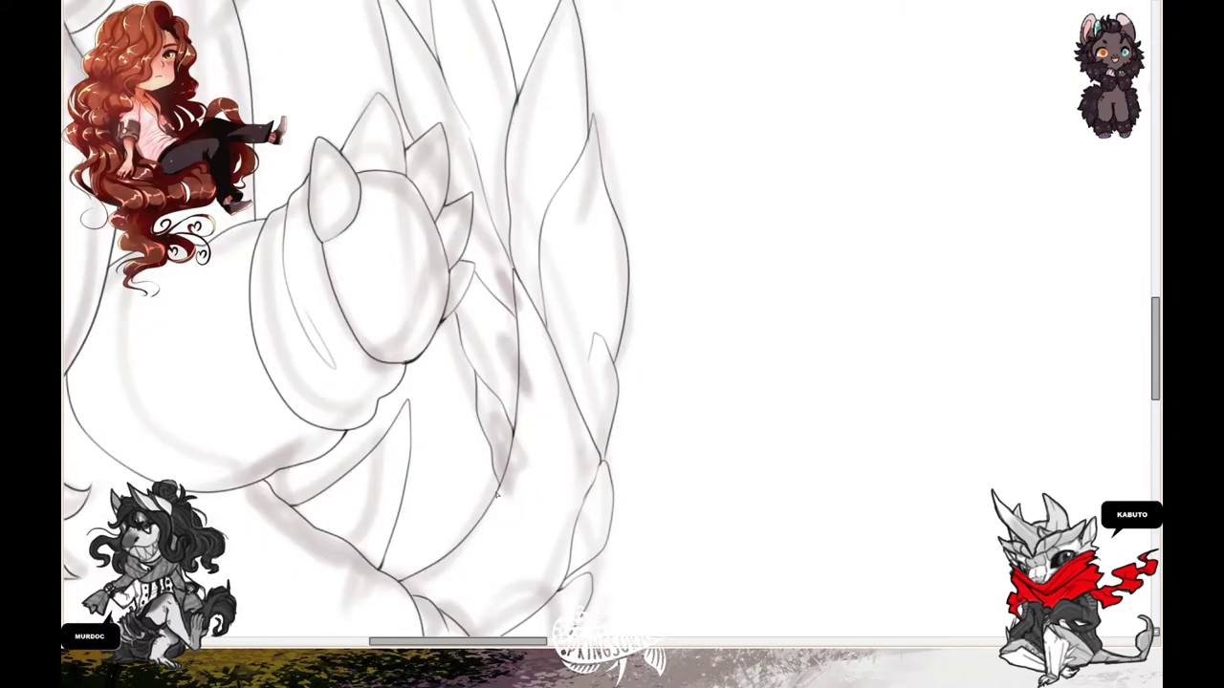
pyautogui.scroll(-2, 549, 334)
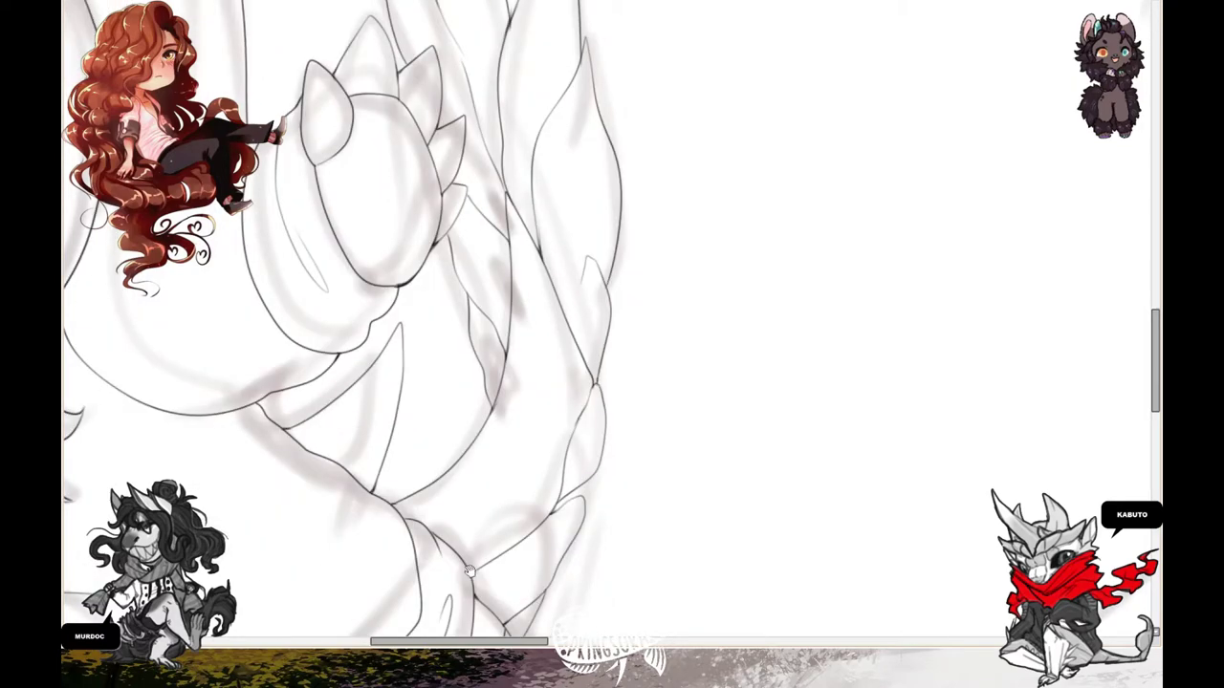
# - Ink the tail's underside between the legs and the belly panel's edge from the collar to the fabric flap
pyautogui.scroll(-4, 469, 571)
pyautogui.scroll(5, 355, 487)
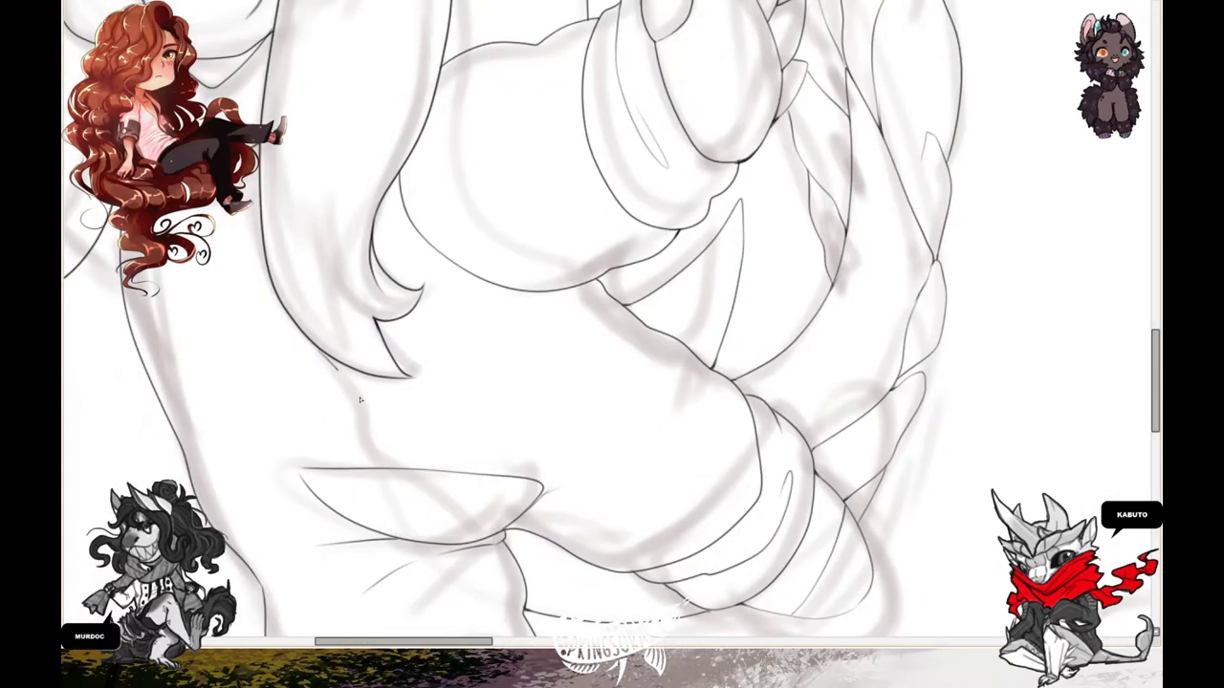
pyautogui.scroll(5, 629, 548)
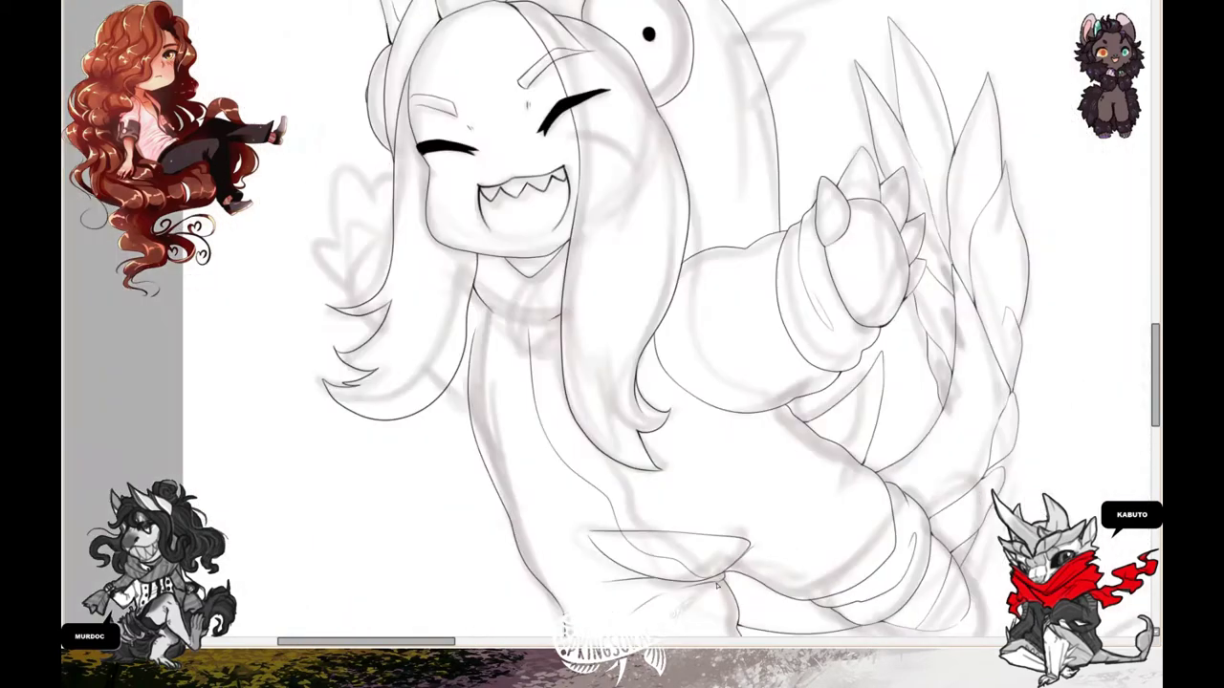
# - Outline the far raised paw with its claws behind the hair and the bit of sleeve showing below the hair
pyautogui.moveTo(362, 412); pyautogui.dragTo(371, 371)
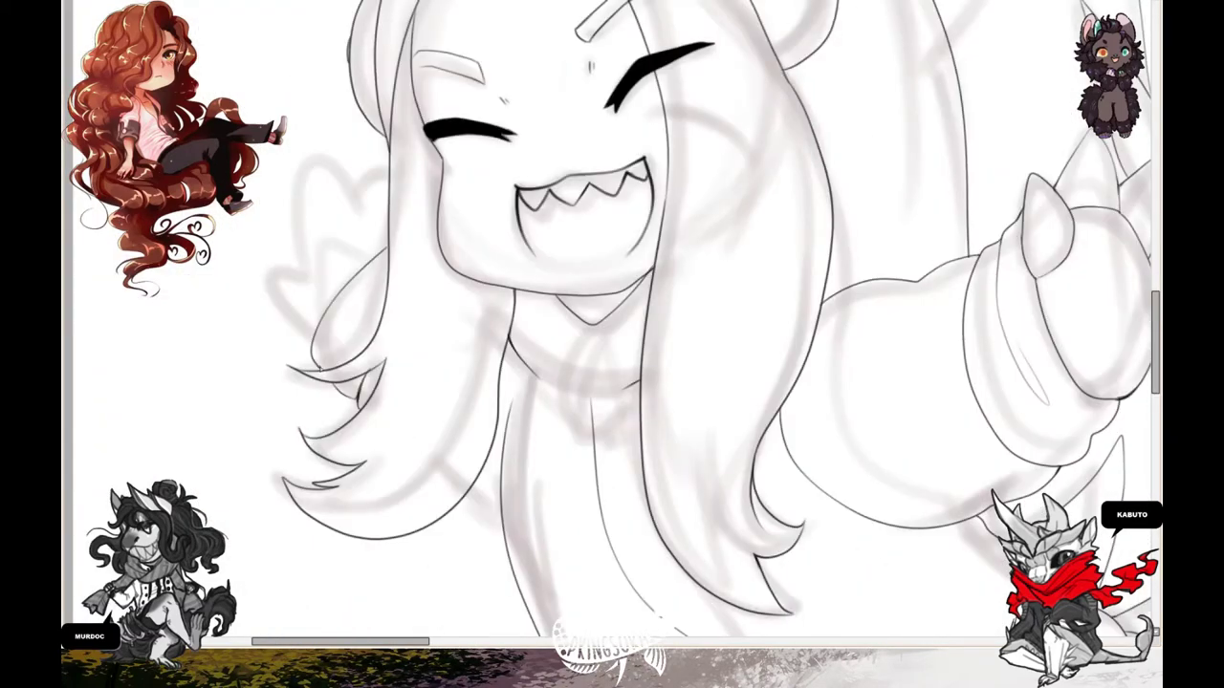
pyautogui.moveTo(289, 319); pyautogui.dragTo(382, 196)
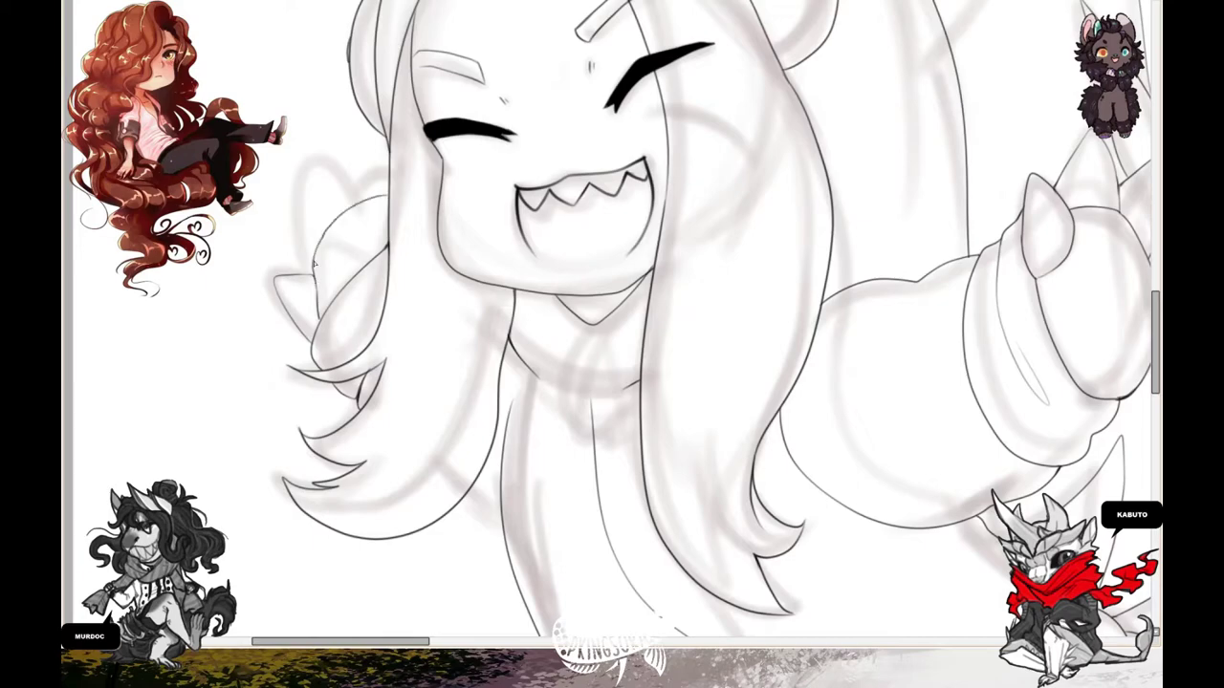
pyautogui.moveTo(310, 265)
pyautogui.mouseDown()
pyautogui.moveTo(360, 177)
pyautogui.moveTo(364, 200)
pyautogui.moveTo(379, 136)
pyautogui.mouseUp()
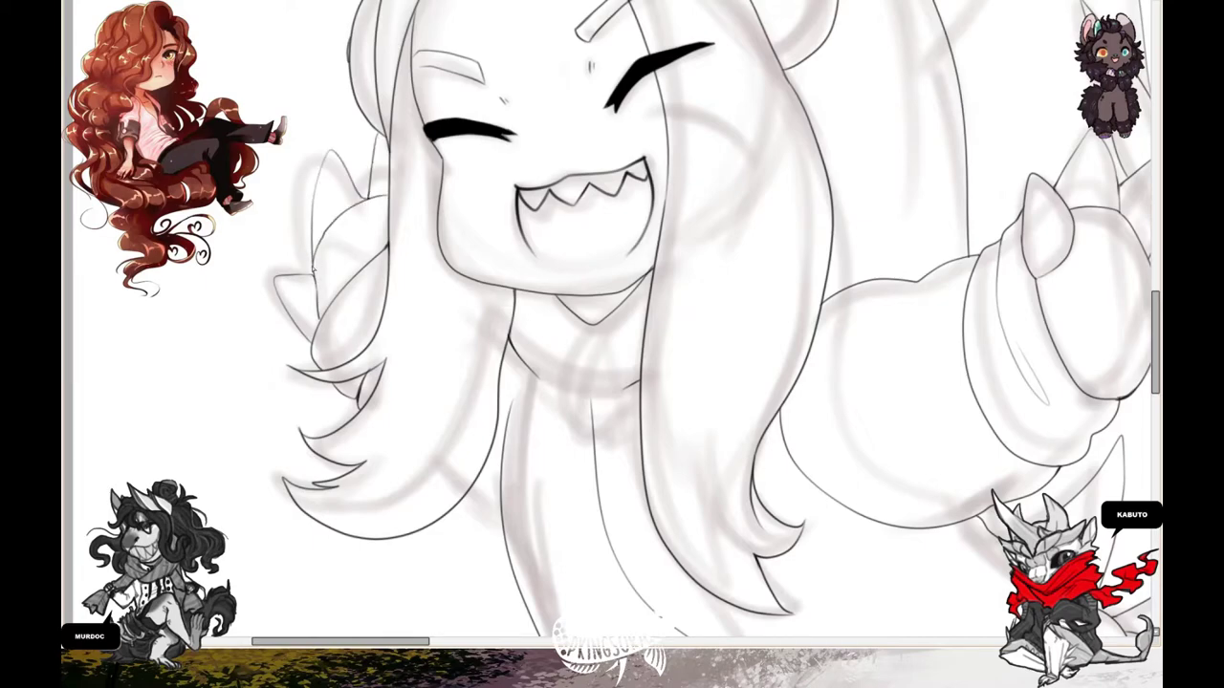
pyautogui.scroll(-2, 336, 381)
pyautogui.hscroll(1, 336, 381)
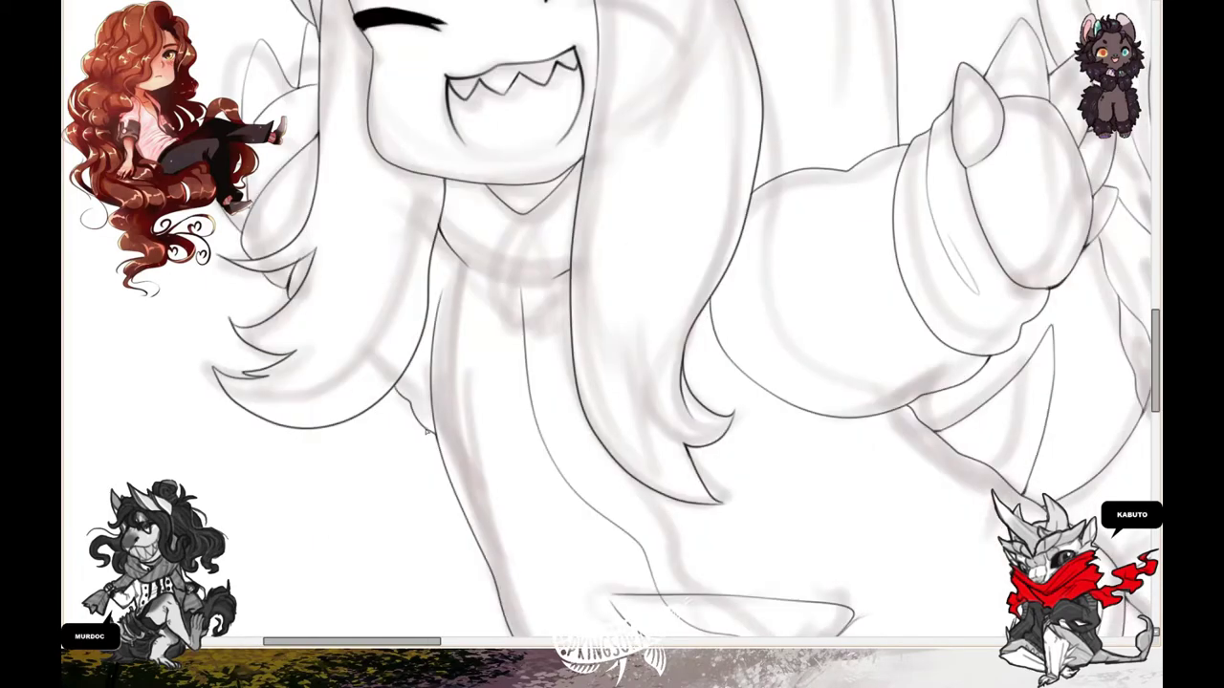
# - Close the open mouth's lower outline with a curved line
pyautogui.scroll(5, 535, 328)
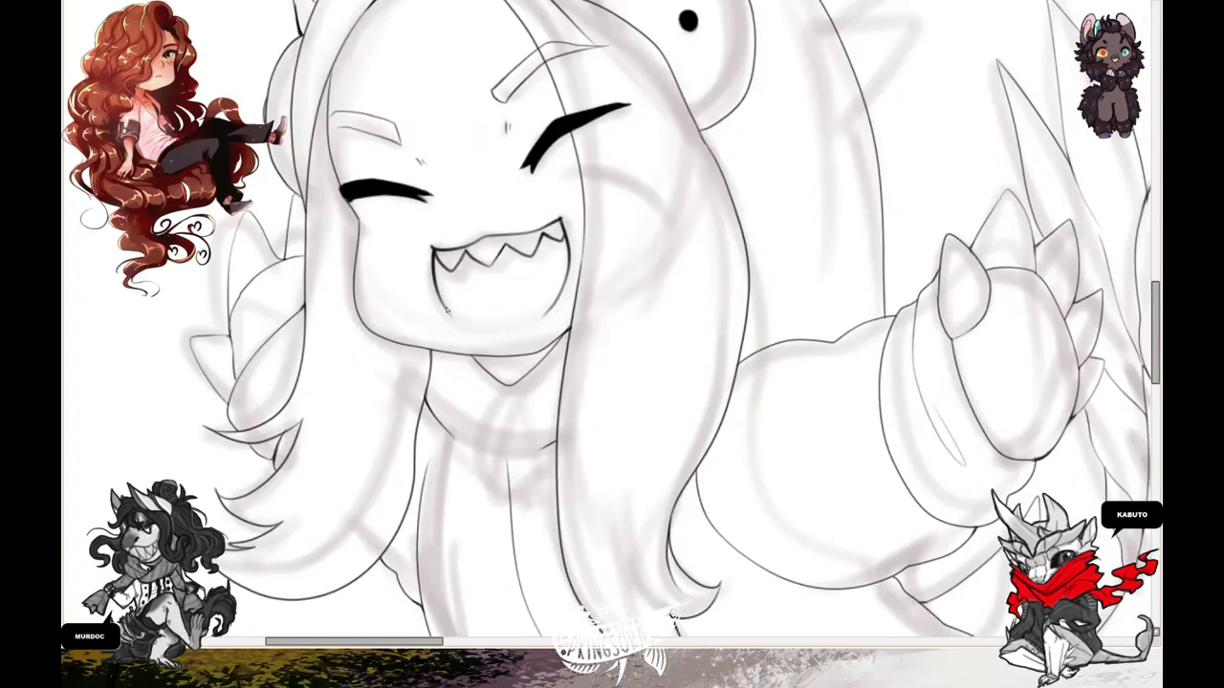
pyautogui.moveTo(446, 310); pyautogui.dragTo(565, 289)
pyautogui.scroll(2, 562, 340)
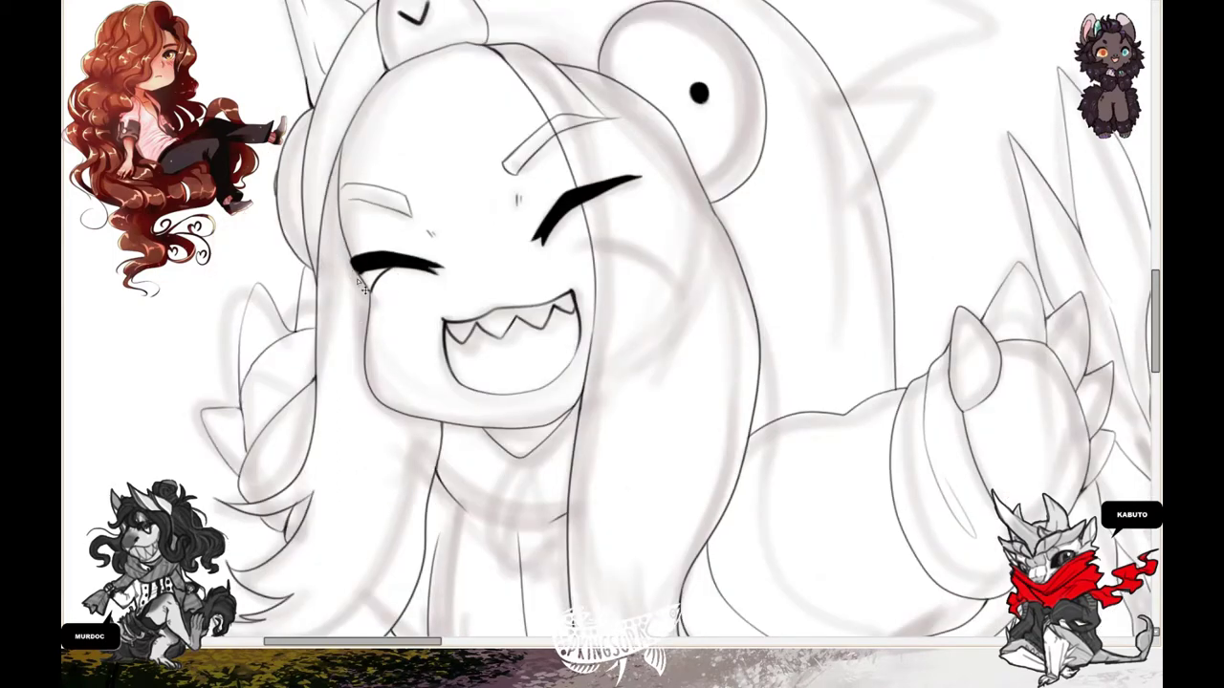
# - Remove the closed eye beside the far hair strand, draw two curved cheek stripes, and redraw that eye with a thick tapered arc
pyautogui.hotkey('ctrl', 'z')
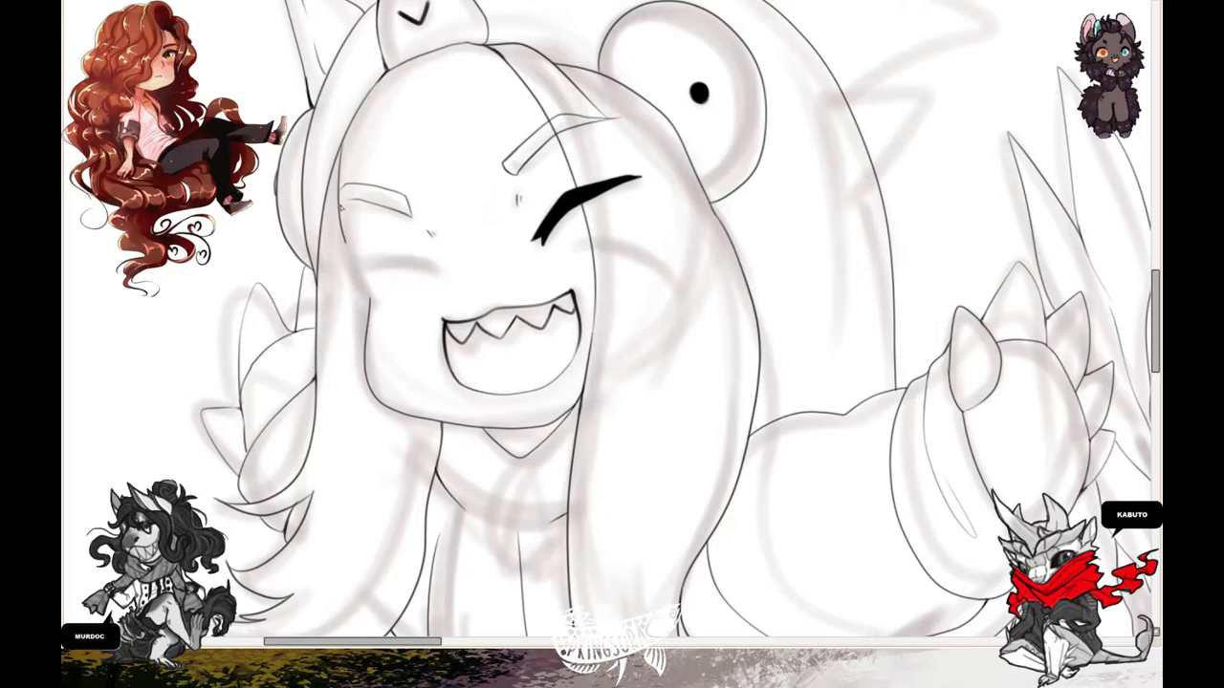
pyautogui.moveTo(577, 241); pyautogui.dragTo(660, 265)
pyautogui.moveTo(593, 248); pyautogui.dragTo(658, 315)
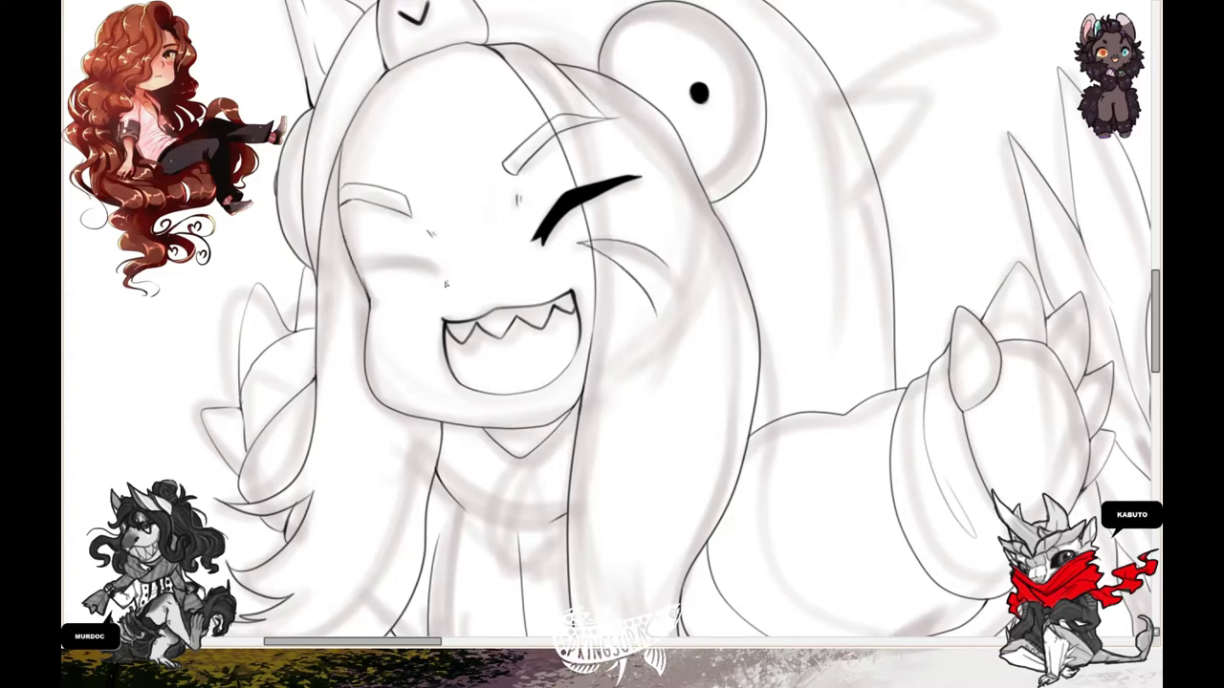
pyautogui.moveTo(444, 280); pyautogui.dragTo(371, 302)
pyautogui.moveTo(365, 279); pyautogui.dragTo(442, 274)
pyautogui.moveTo(364, 292); pyautogui.dragTo(442, 275)
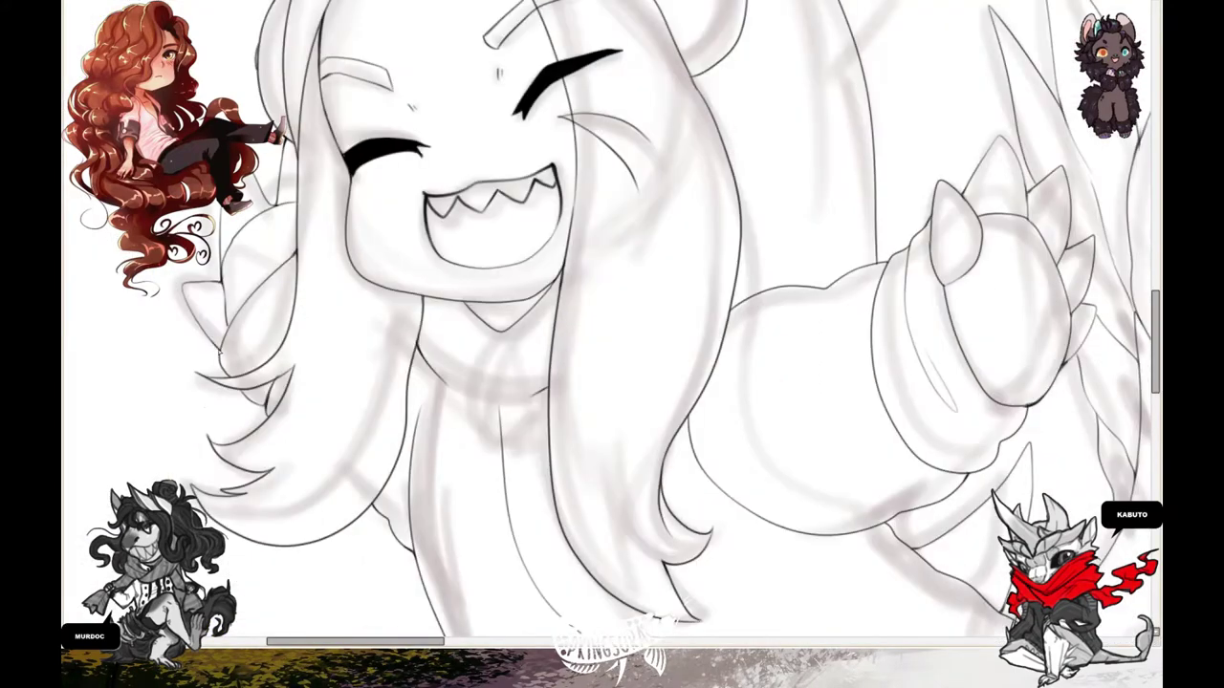
# - Ink the hood's inner fold lines, the small triangular side spike, and the large curved fins on the hood's top and back
pyautogui.scroll(-3, 431, 363)
pyautogui.scroll(2, 646, 392)
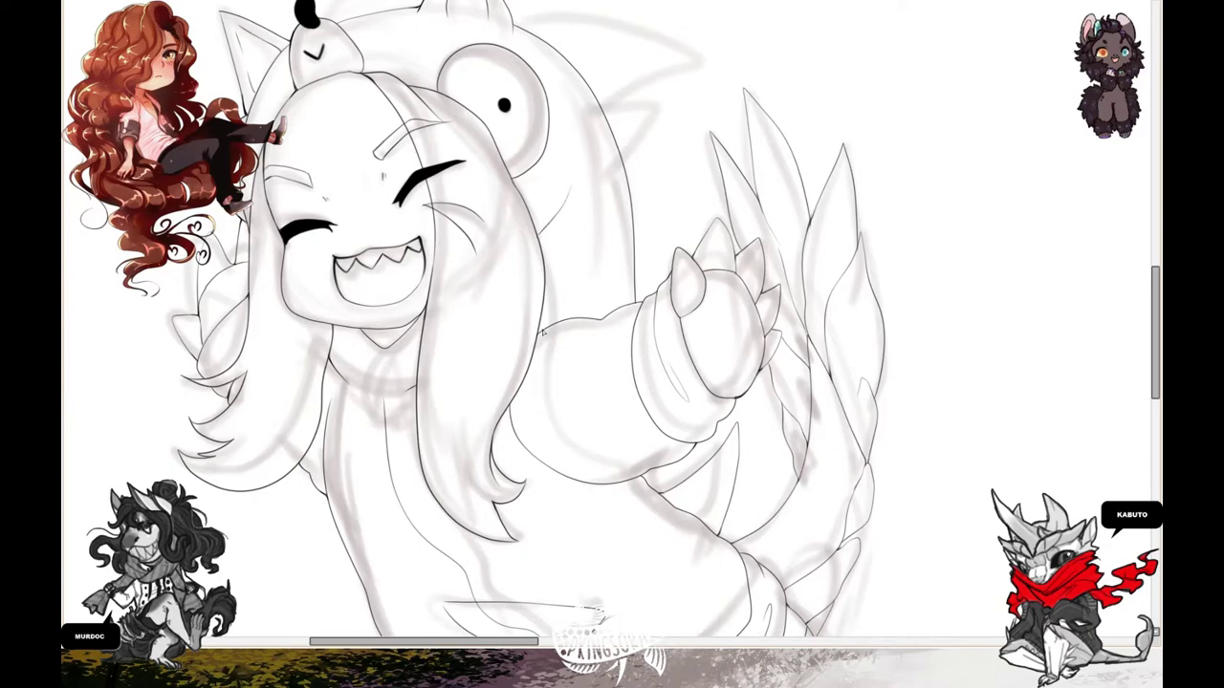
pyautogui.scroll(3, 546, 330)
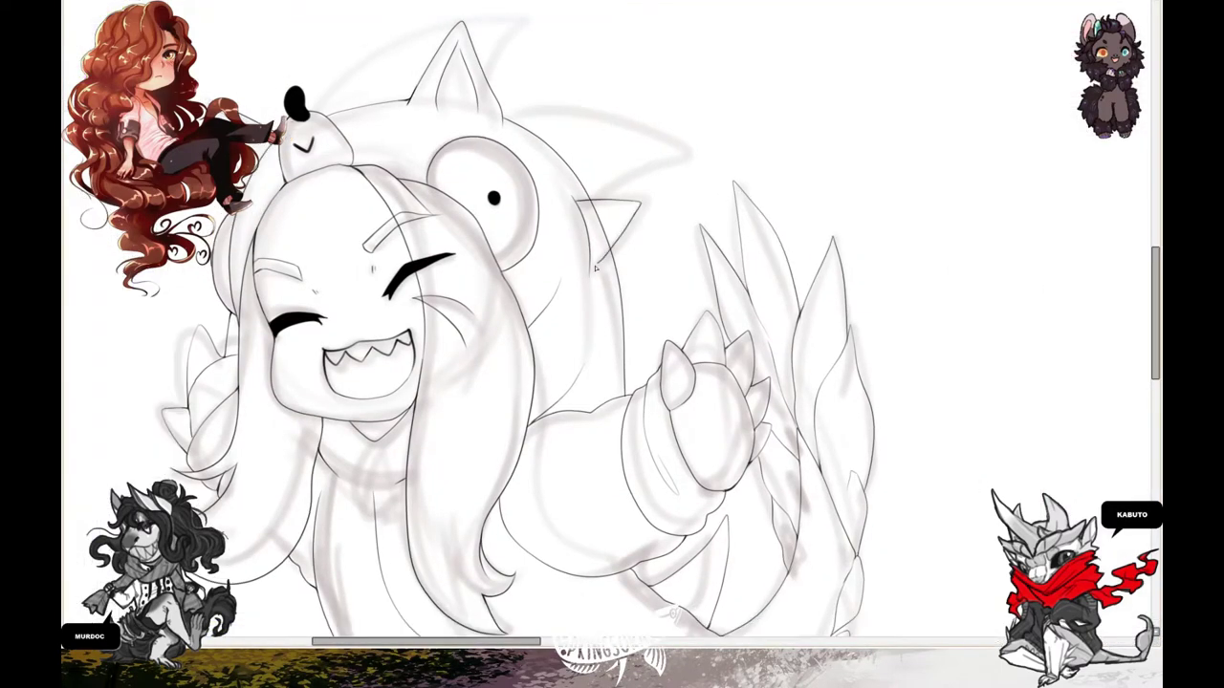
pyautogui.moveTo(535, 239); pyautogui.dragTo(580, 345)
pyautogui.moveTo(357, 212)
pyautogui.mouseDown()
pyautogui.moveTo(536, 194)
pyautogui.moveTo(728, 258)
pyautogui.moveTo(641, 302)
pyautogui.mouseUp()
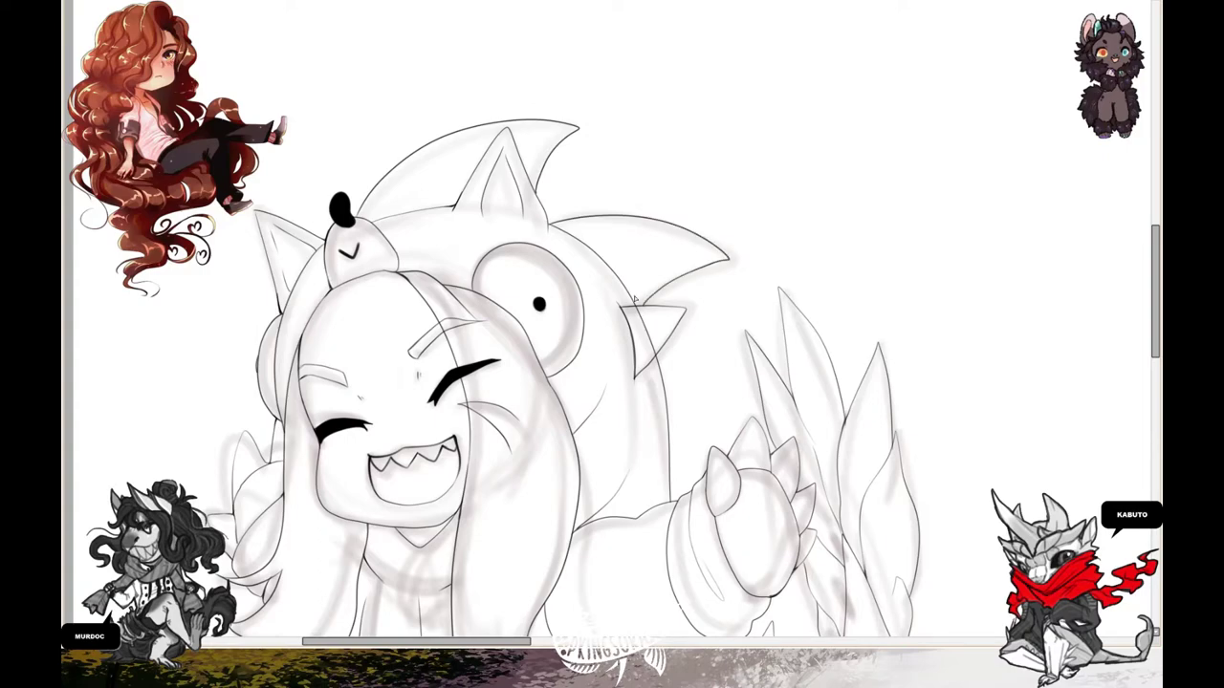
# - Select the inside of the small hood spike with the Magic Wand on the layer above LINE and add an inner line to it
pyautogui.moveTo(379, 328); pyautogui.dragTo(478, 325)
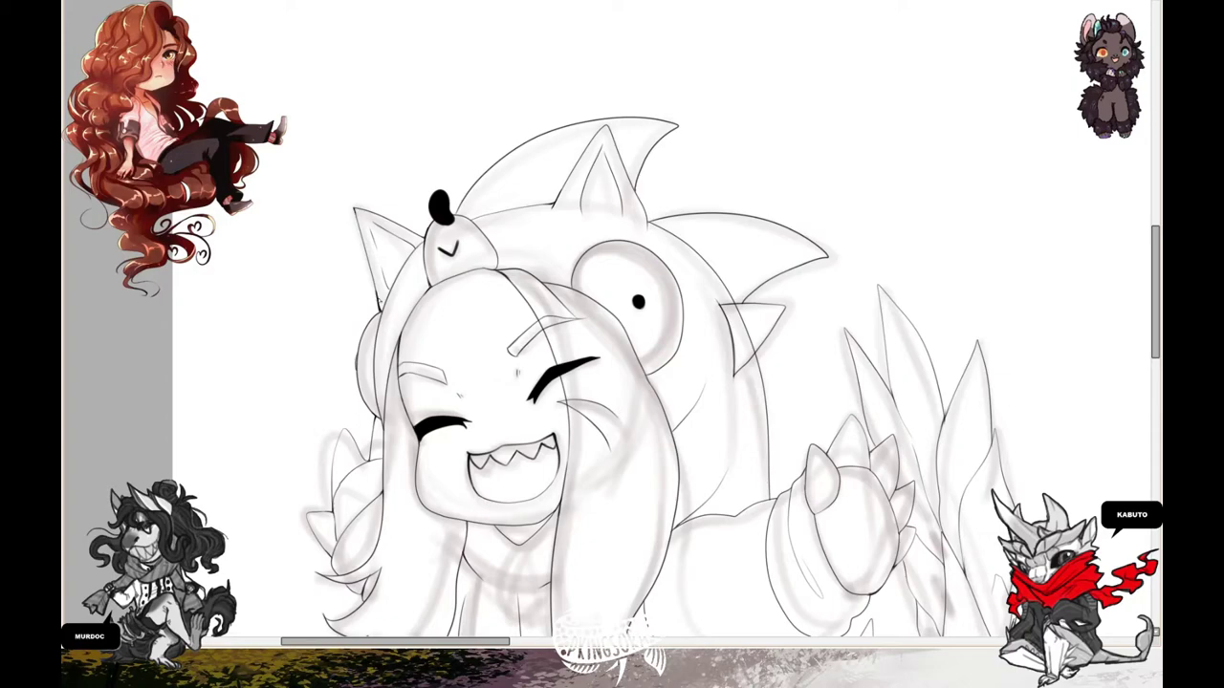
pyautogui.press('Tab')
pyautogui.scroll(-2, 744, 302)
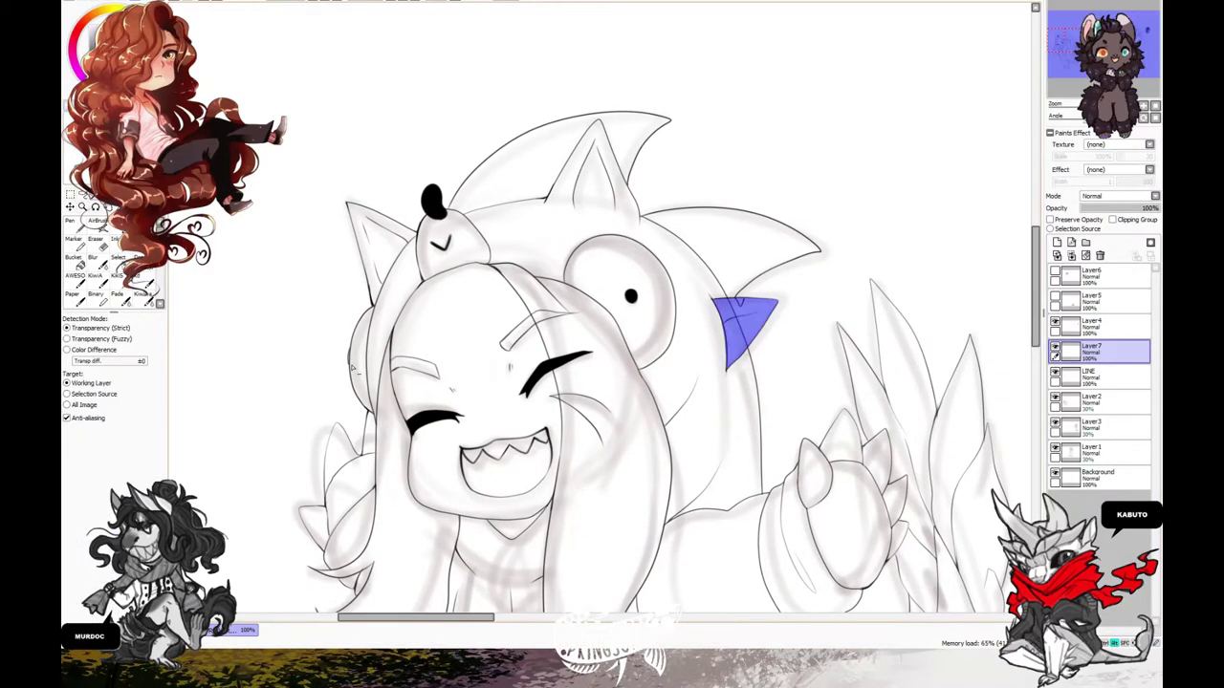
pyautogui.scroll(2, 552, 254)
pyautogui.press('Tab')
pyautogui.moveTo(552, 254); pyautogui.dragTo(845, 416)
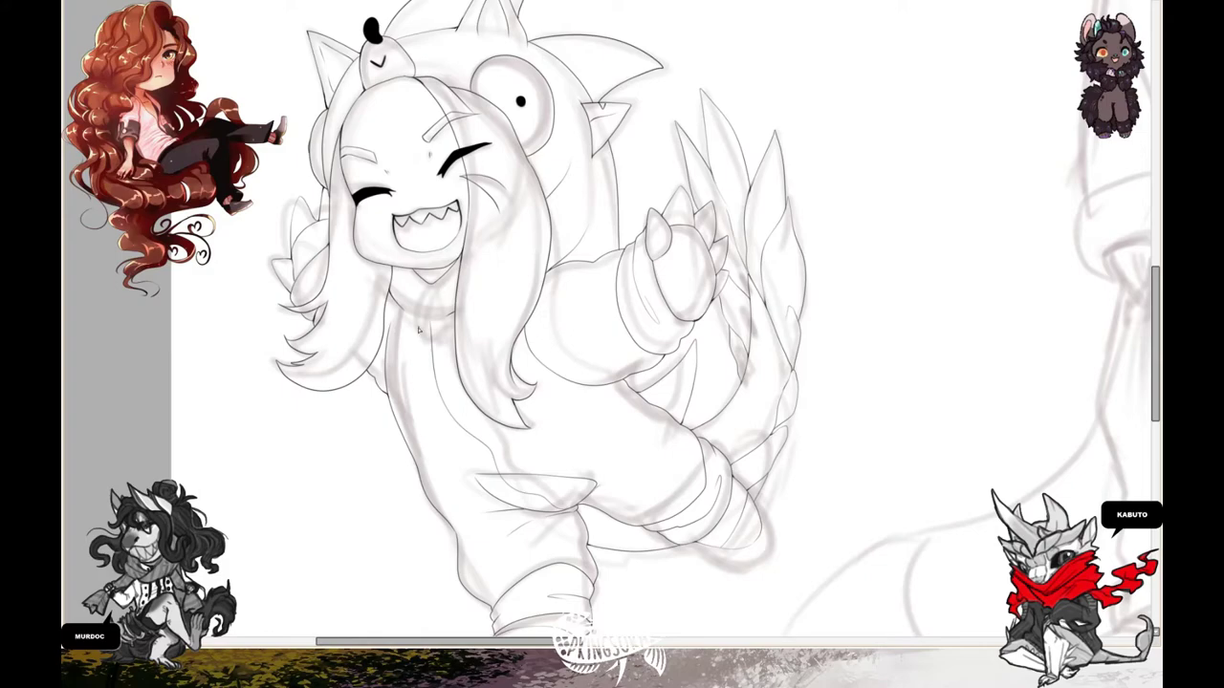
# - Thicken the line junctions along the lower torso, standing leg, foot and raised leg's cuff
pyautogui.moveTo(417, 330); pyautogui.dragTo(422, 459)
pyautogui.scroll(2, 404, 452)
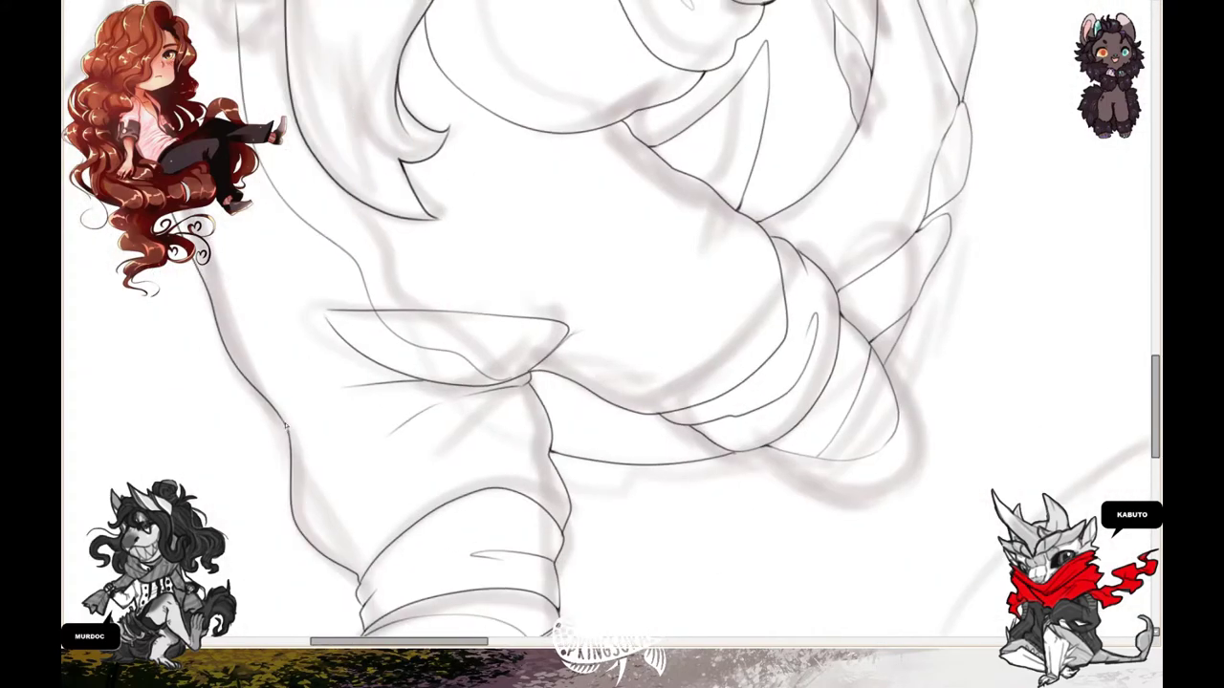
pyautogui.moveTo(293, 469); pyautogui.dragTo(240, 330)
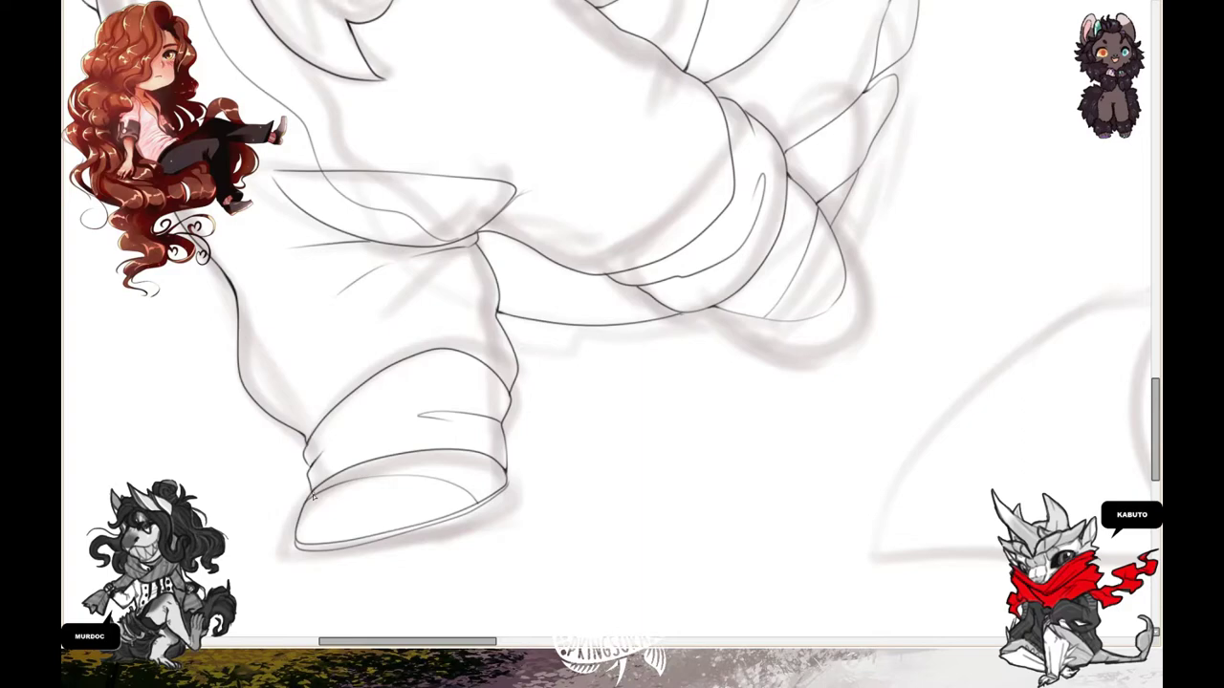
pyautogui.scroll(3, 313, 495)
pyautogui.hscroll(2, 521, 438)
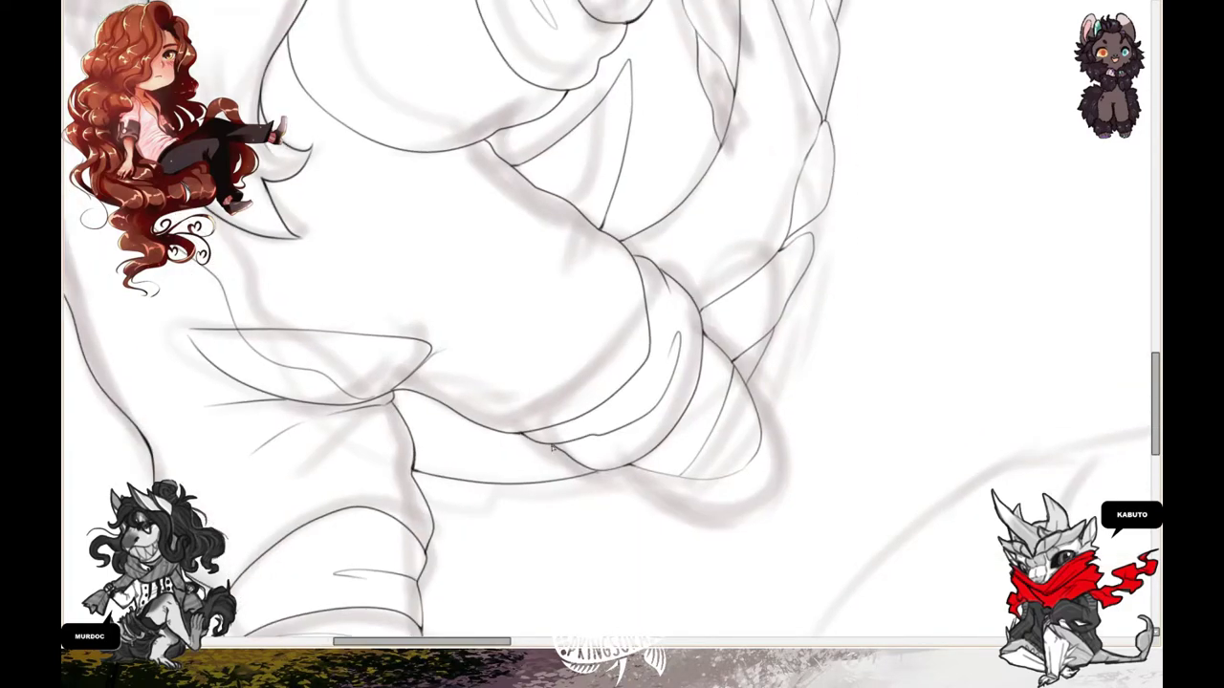
pyautogui.scroll(2, 598, 473)
pyautogui.hscroll(-3, 521, 492)
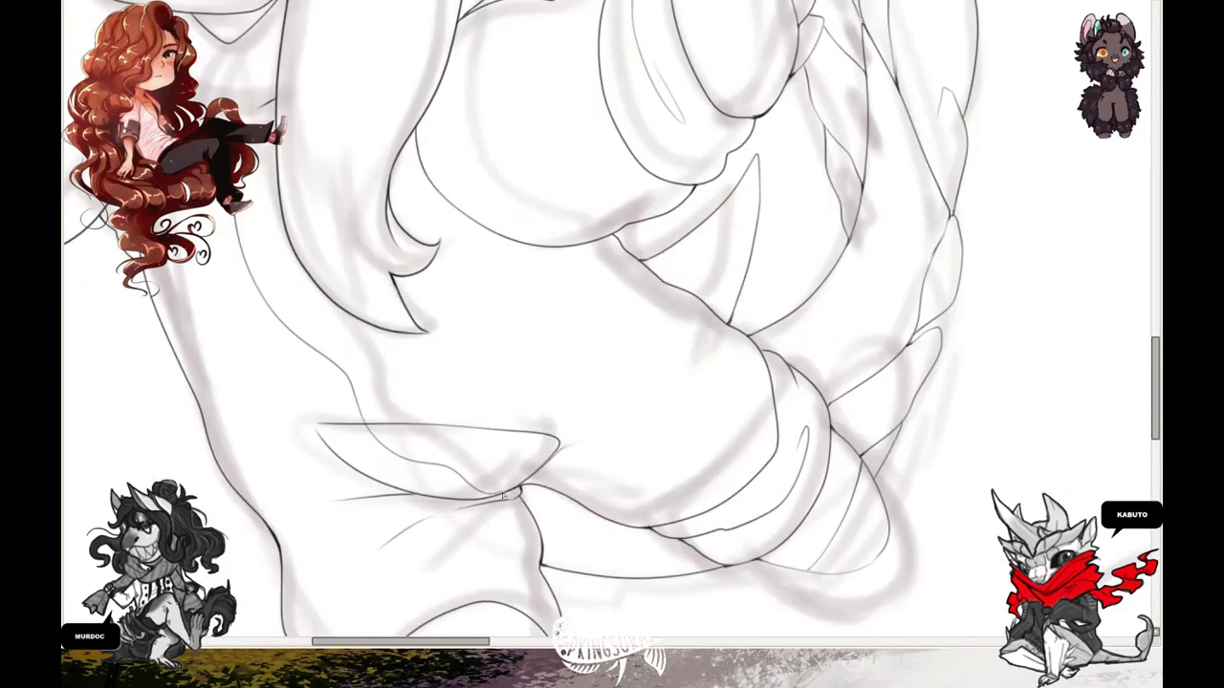
# - Thicken the line junctions around the arm, hair, hood, hood eye and face to add line weight
pyautogui.scroll(2, 503, 496)
pyautogui.hscroll(2, 608, 413)
pyautogui.scroll(3, 520, 351)
pyautogui.hscroll(-2, 535, 287)
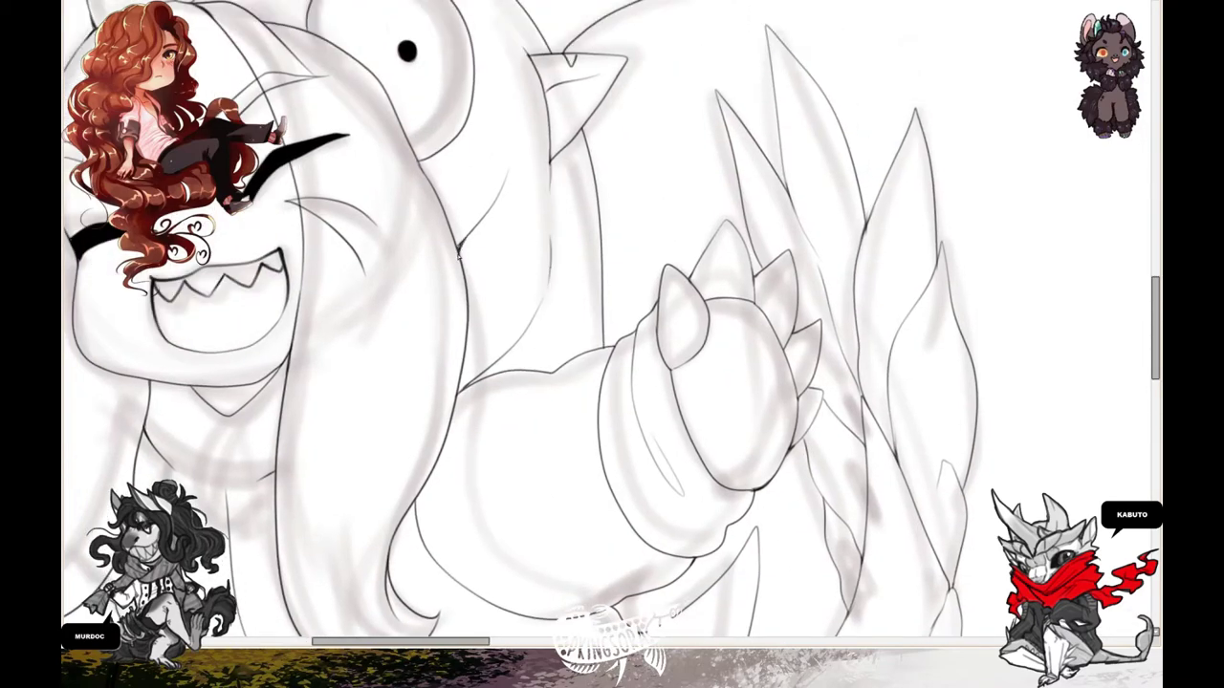
pyautogui.scroll(3, 460, 253)
pyautogui.hscroll(-1, 460, 287)
pyautogui.scroll(2, 457, 311)
pyautogui.hscroll(-1, 381, 228)
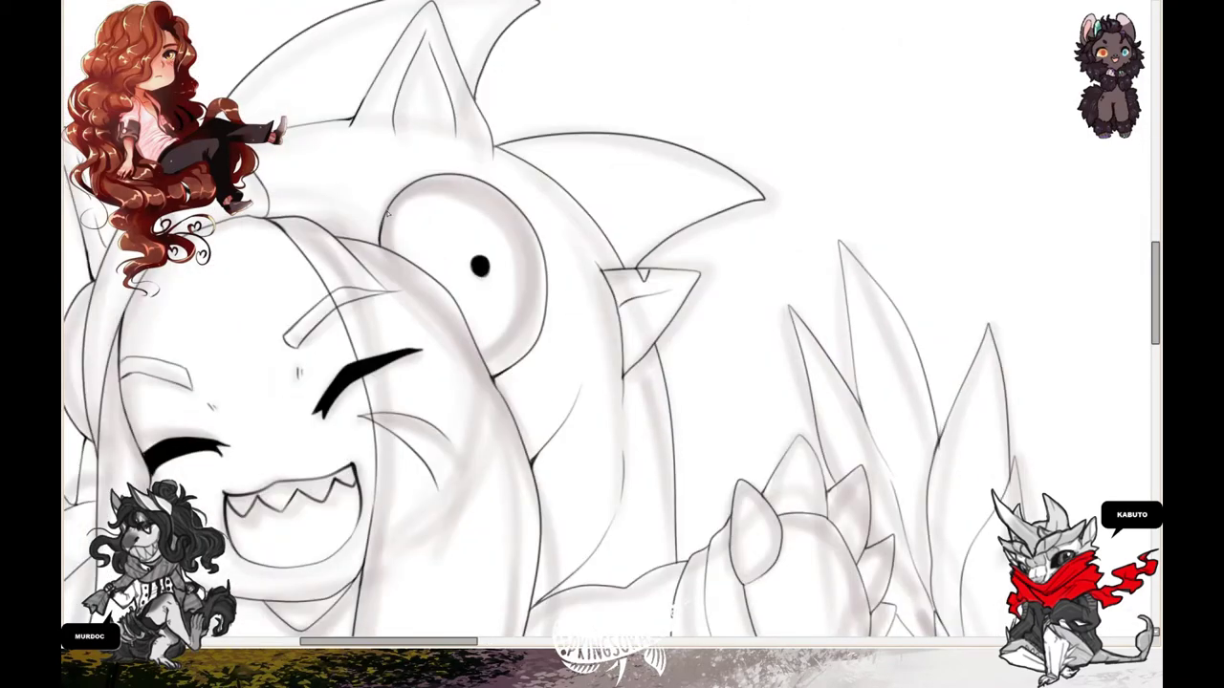
pyautogui.hscroll(-6, 612, 325)
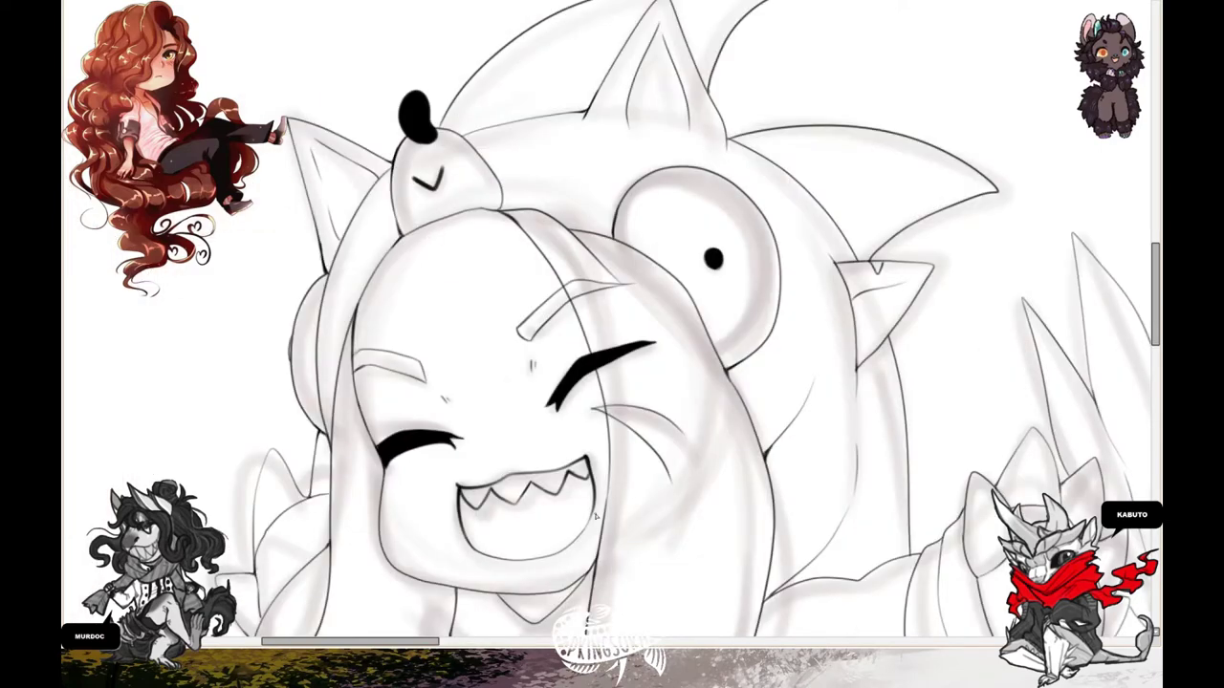
pyautogui.scroll(-2, 594, 517)
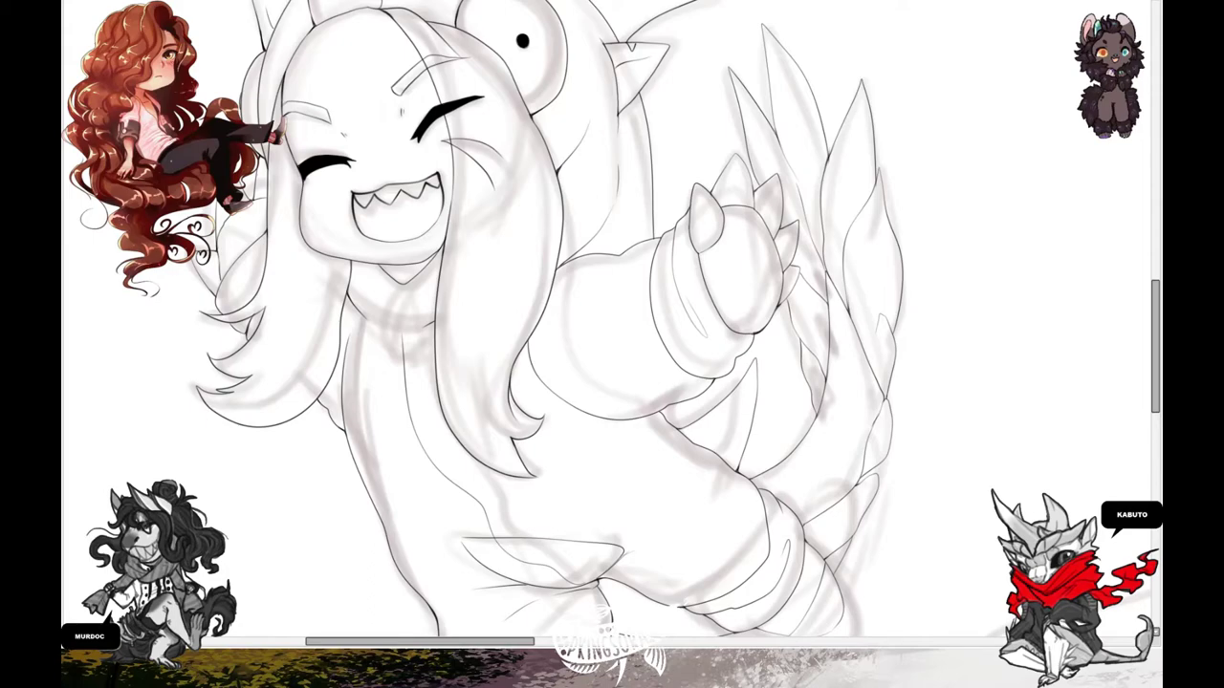
# - Rename the line art layer as SORASUAR LINE and add a new layer above it
pyautogui.scroll(-3, 618, 395)
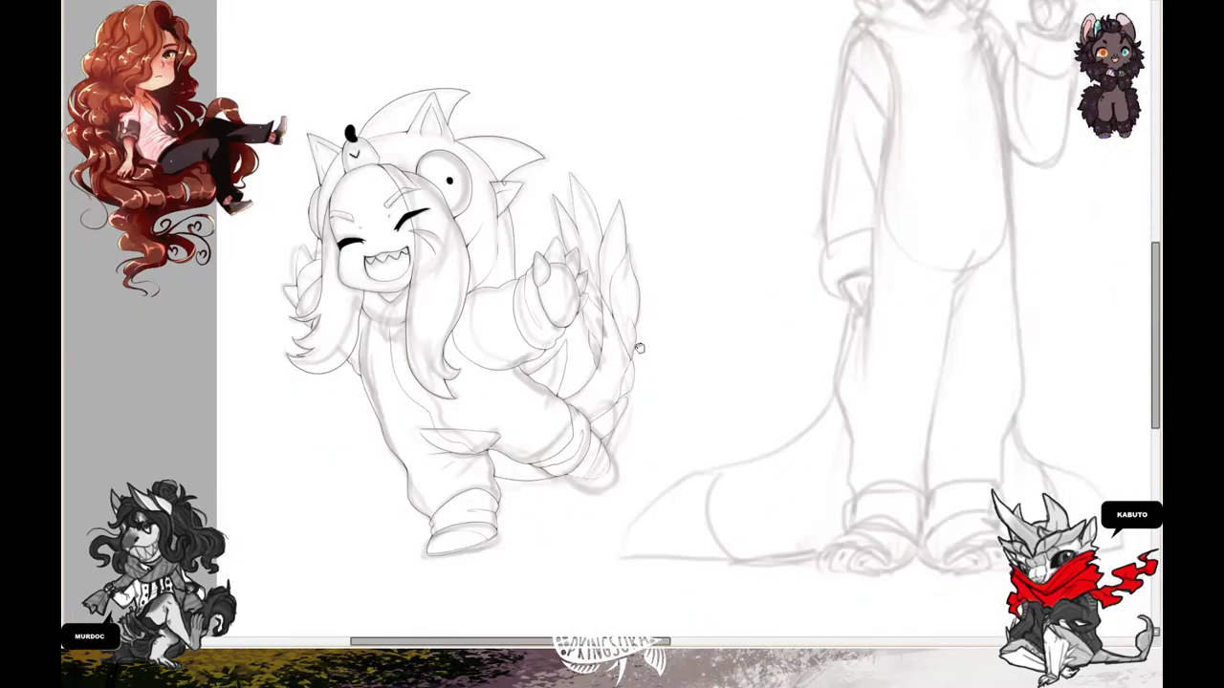
pyautogui.press('Tab')
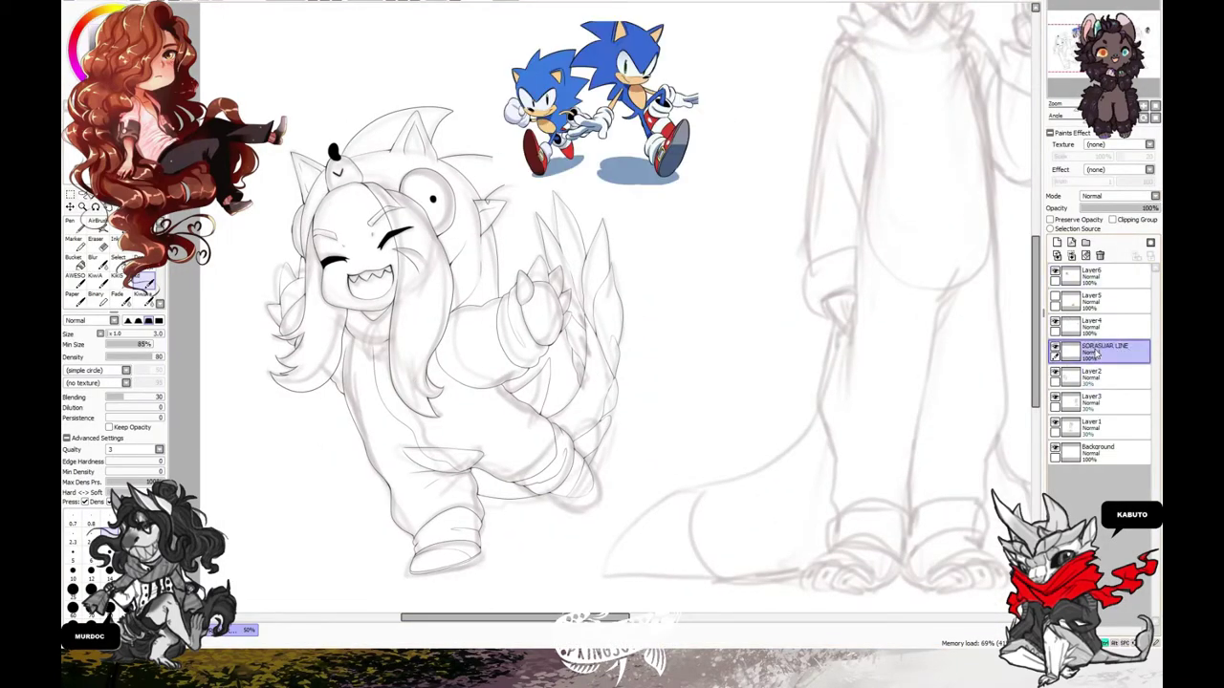
pyautogui.click(450, 363)
pyautogui.scroll(3, 385, 343)
pyautogui.scroll(2, 956, 341)
pyautogui.hotkey('ctrl', 'shift', 'n')
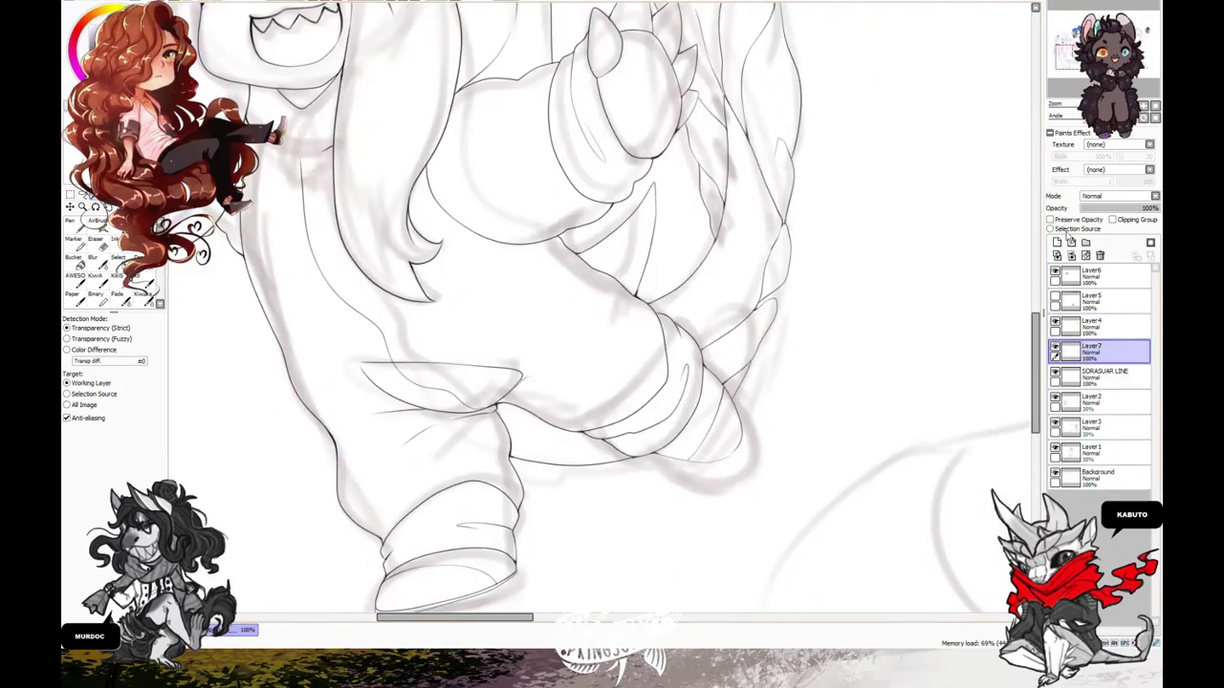
# - Draw solid diamond-shaped markings along the tail and merge their layer down into SORASUAR LINE
pyautogui.press('n')
pyautogui.scroll(1, 670, 218)
pyautogui.moveTo(678, 287)
pyautogui.mouseDown()
pyautogui.moveTo(698, 242)
pyautogui.moveTo(675, 219)
pyautogui.mouseUp()
pyautogui.scroll(2, 683, 287)
pyautogui.moveTo(715, 266); pyautogui.dragTo(706, 317)
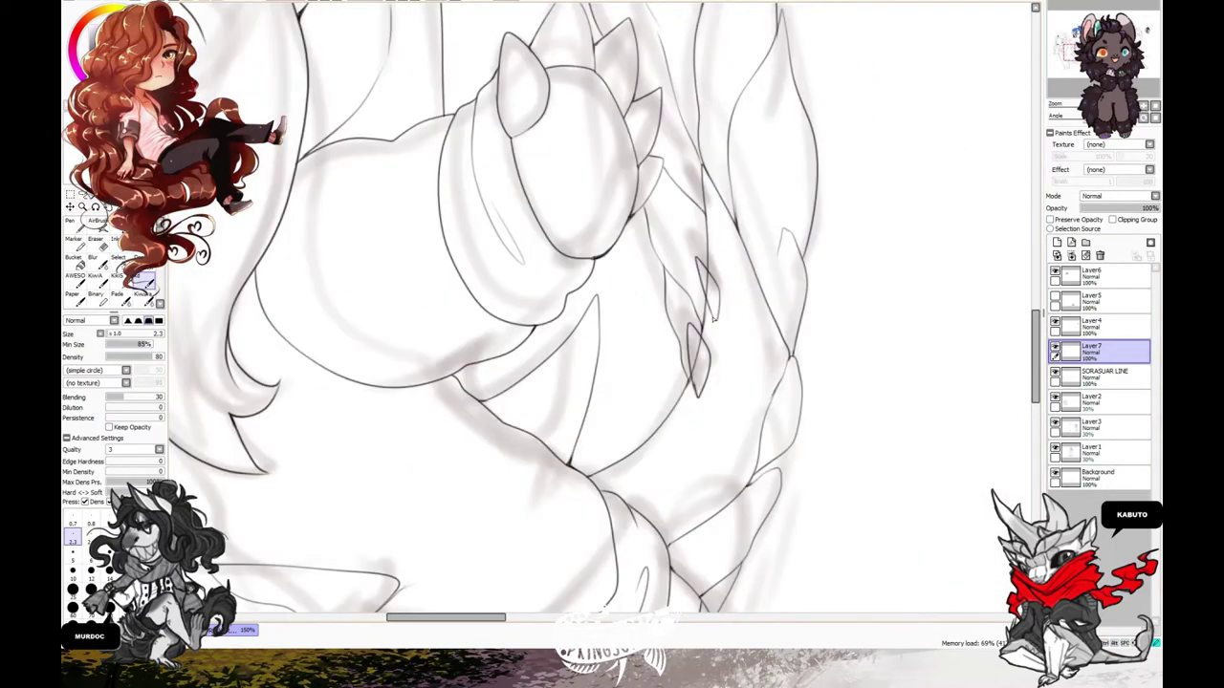
pyautogui.moveTo(696, 186); pyautogui.dragTo(712, 245)
pyautogui.moveTo(707, 330); pyautogui.dragTo(696, 392)
pyautogui.scroll(-2, 625, 219)
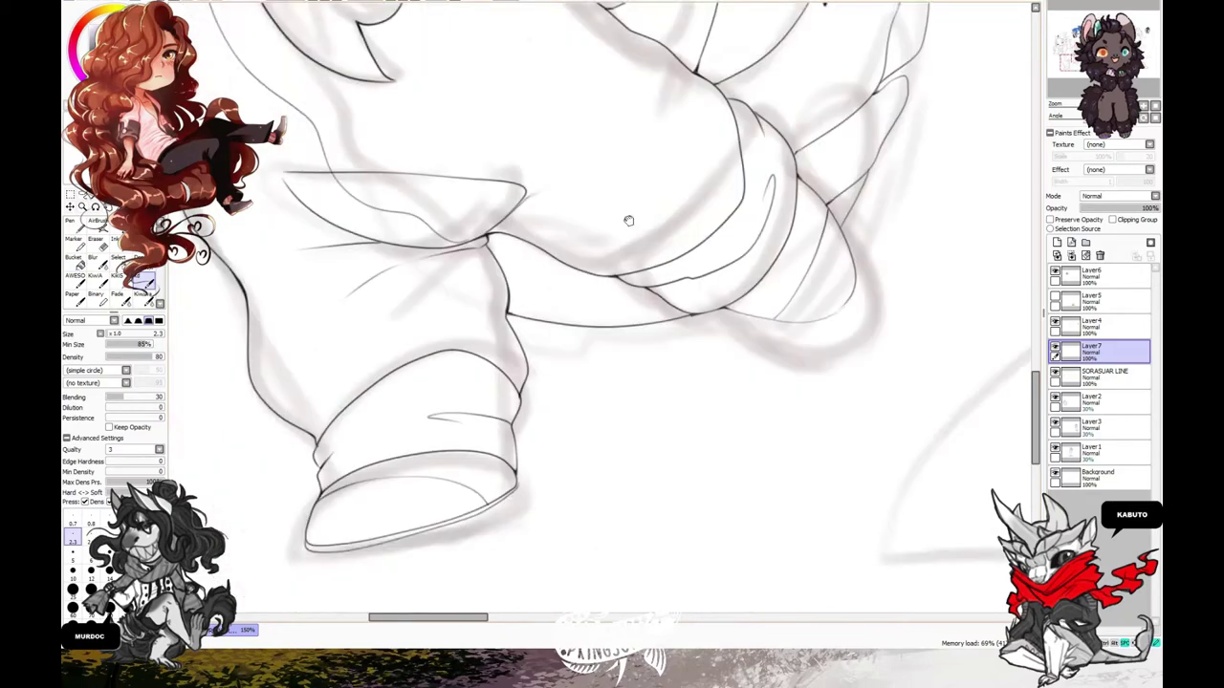
pyautogui.hotkey('ctrl', 'e')
# - Select the whole character silhouette on the SORASUAR LINE layer with the Magic Wand
pyautogui.scroll(-4, 546, 386)
pyautogui.click(536, 383)
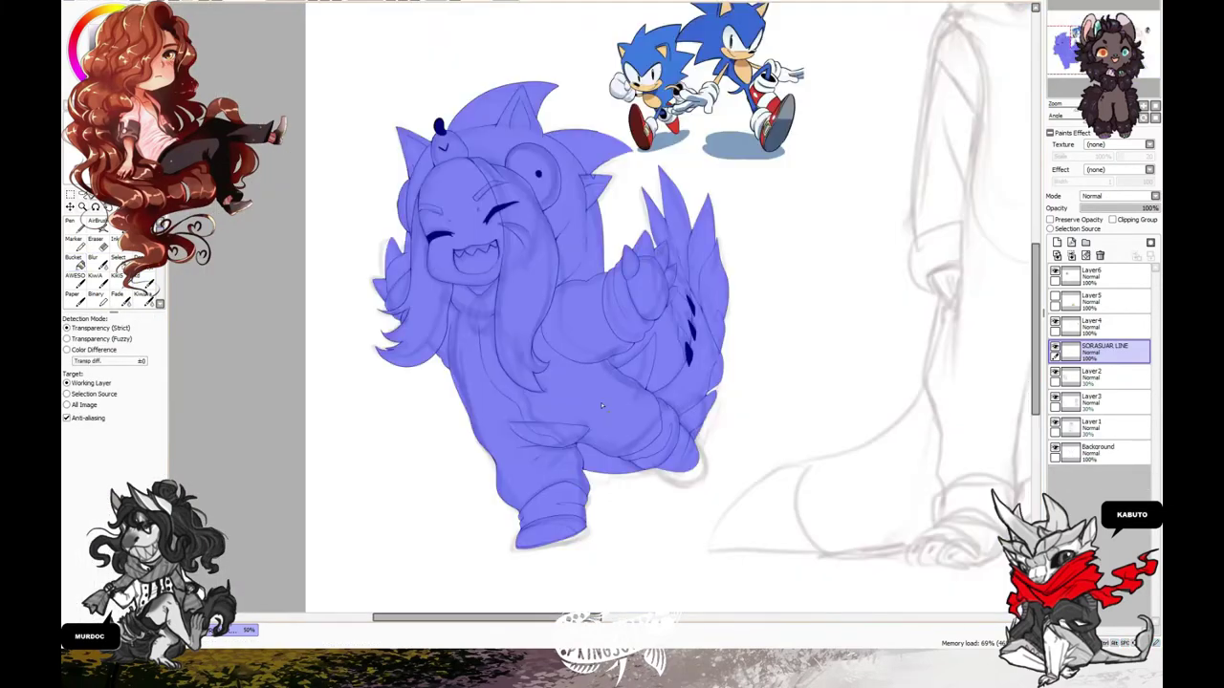
pyautogui.scroll(3, 617, 242)
pyautogui.scroll(-2, 617, 242)
# - Hide the Layer2 sketch and fill the silhouette with flat blue on a new layer below the line art
pyautogui.click(1090, 375)
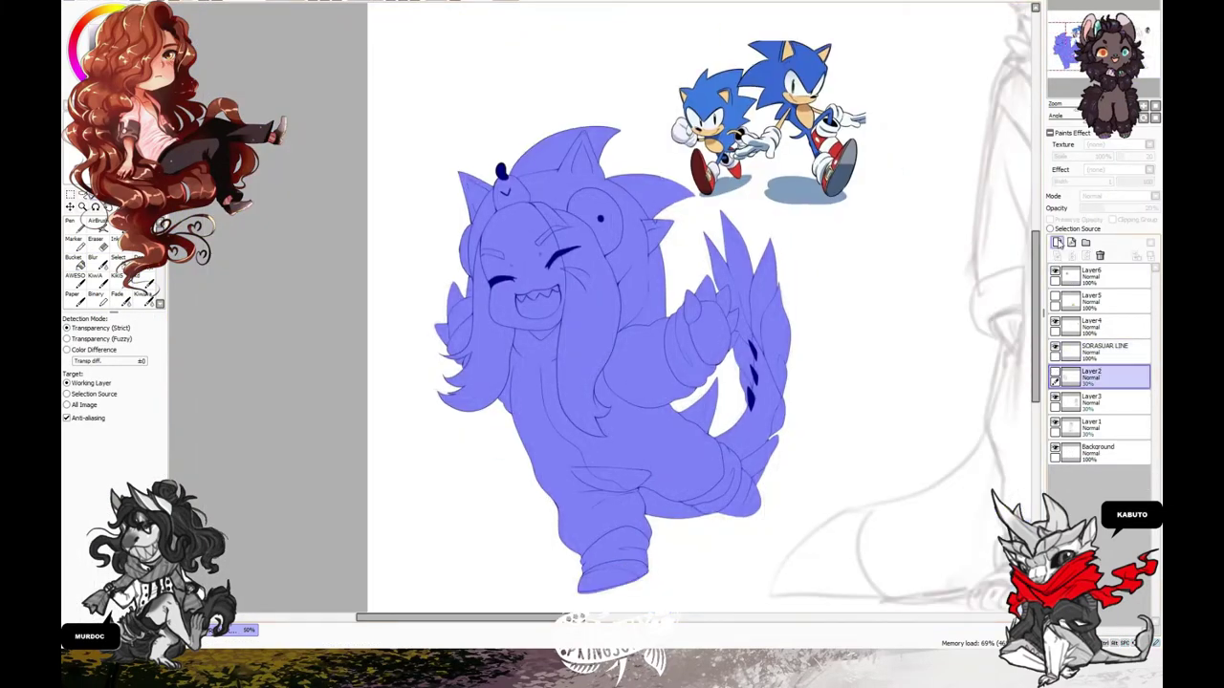
pyautogui.hotkey('ctrl', 'shift', 'n')
pyautogui.hscroll(1, 612, 287)
pyautogui.click(96, 222)
pyautogui.hotkey('ctrl', 'f')
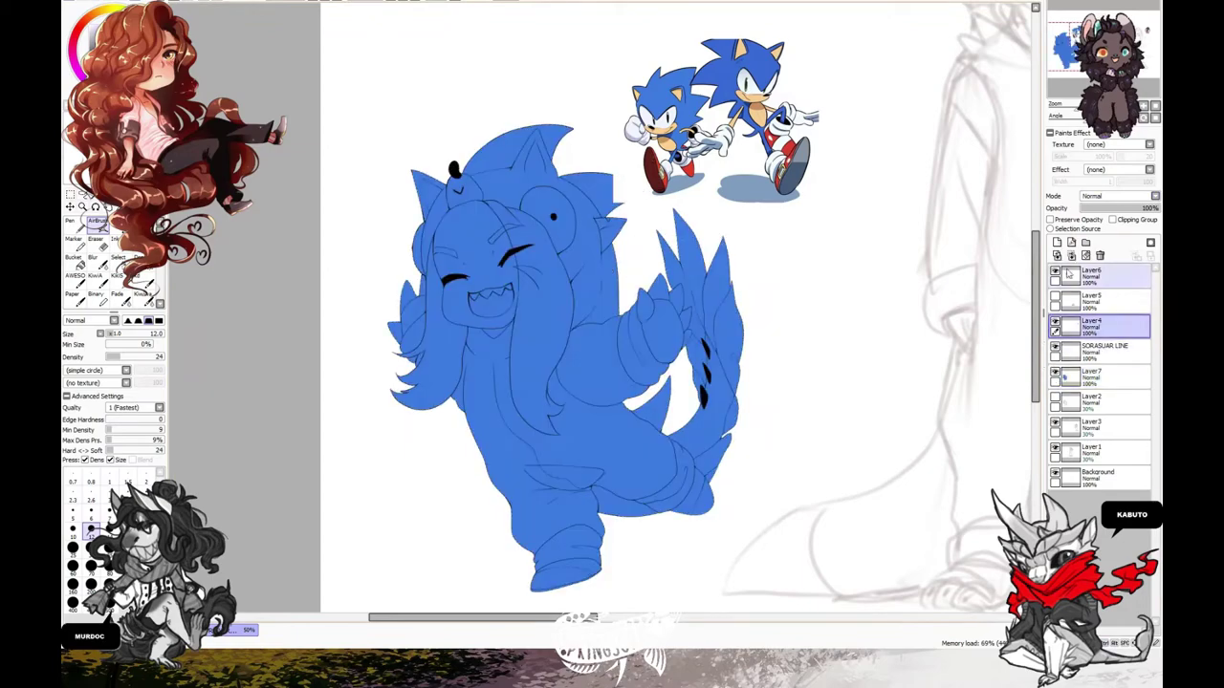
# - Set Layer6's mode to Multiply and turn on Preserve Opacity for the SORASUAR LINE layer
pyautogui.hotkey('ctrl', '+')
pyautogui.press('b')
pyautogui.click(1105, 353)
pyautogui.click(1050, 219)
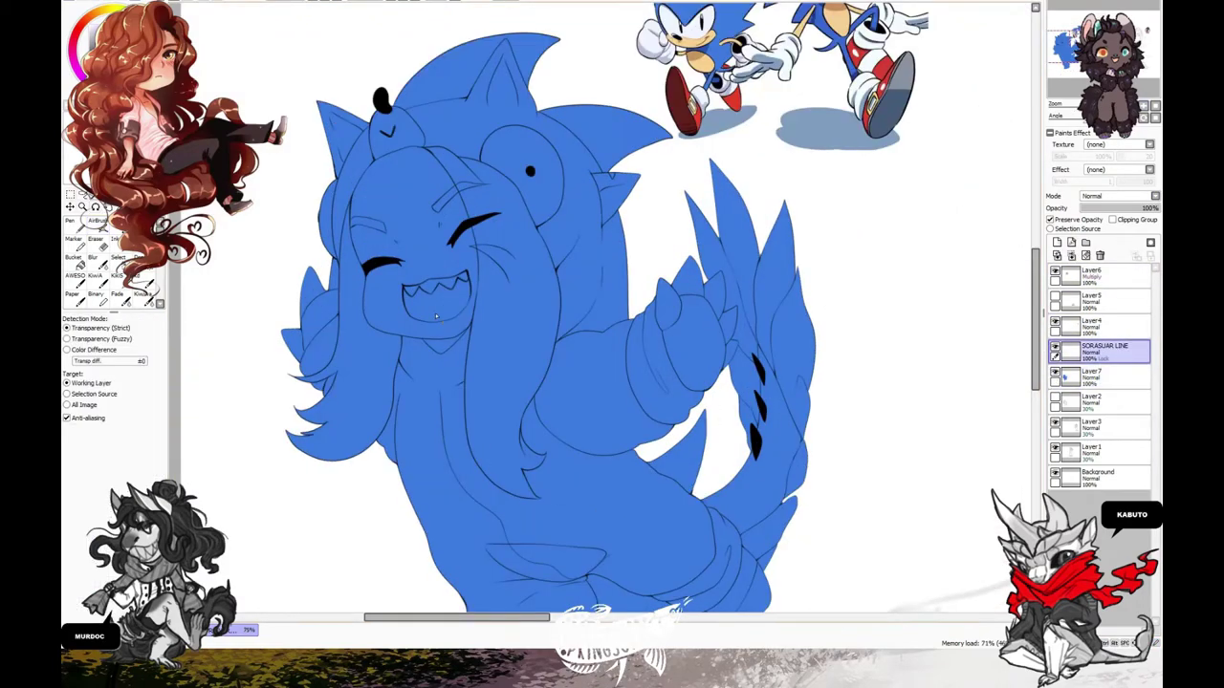
# - Select the hood eyes, teeth, both clawed hands and both leg cuffs with the Magic Wand on SORASUAR LINE
pyautogui.click(516, 191)
pyautogui.click(693, 344)
pyautogui.click(696, 297)
pyautogui.click(664, 373)
pyautogui.click(320, 356)
pyautogui.hotkey('ctrl', '-')
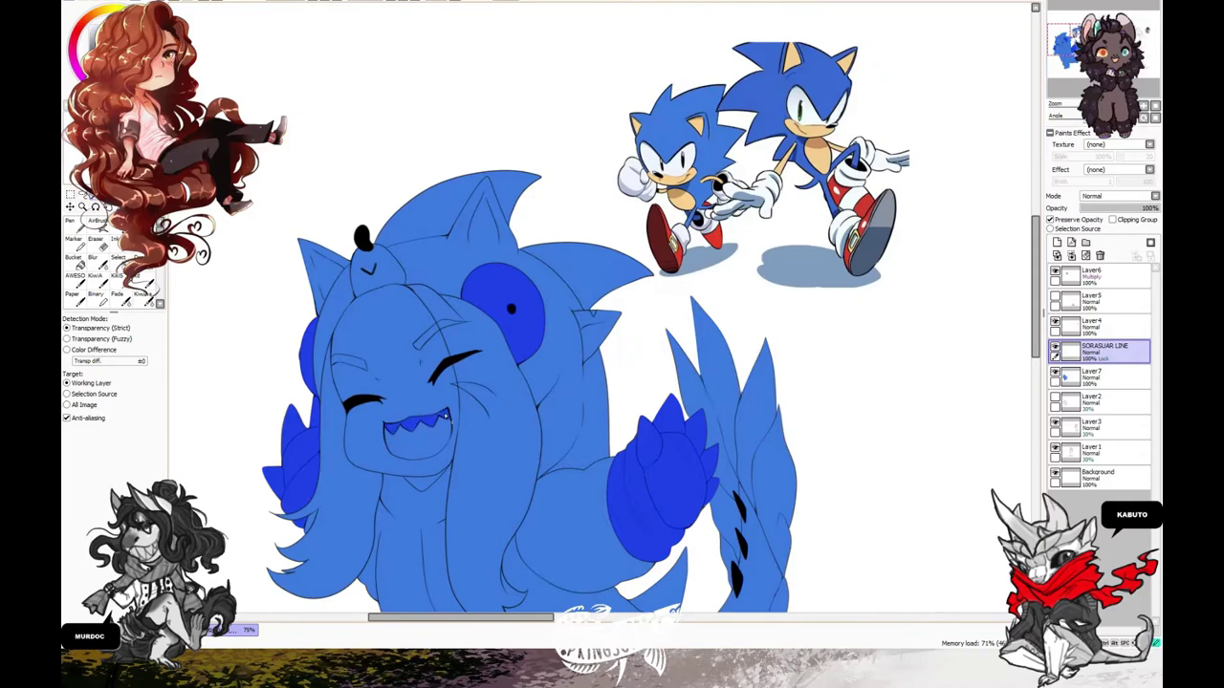
pyautogui.scroll(-3, 398, 469)
pyautogui.hotkey('ctrl', '+')
pyautogui.scroll(-3, 861, 347)
# - Paint the selected eyes, teeth, hands and cuffs off-white on Layer7 with the AirBrush
pyautogui.click(1090, 375)
pyautogui.click(97, 222)
pyautogui.hotkey('ctrl', '-')
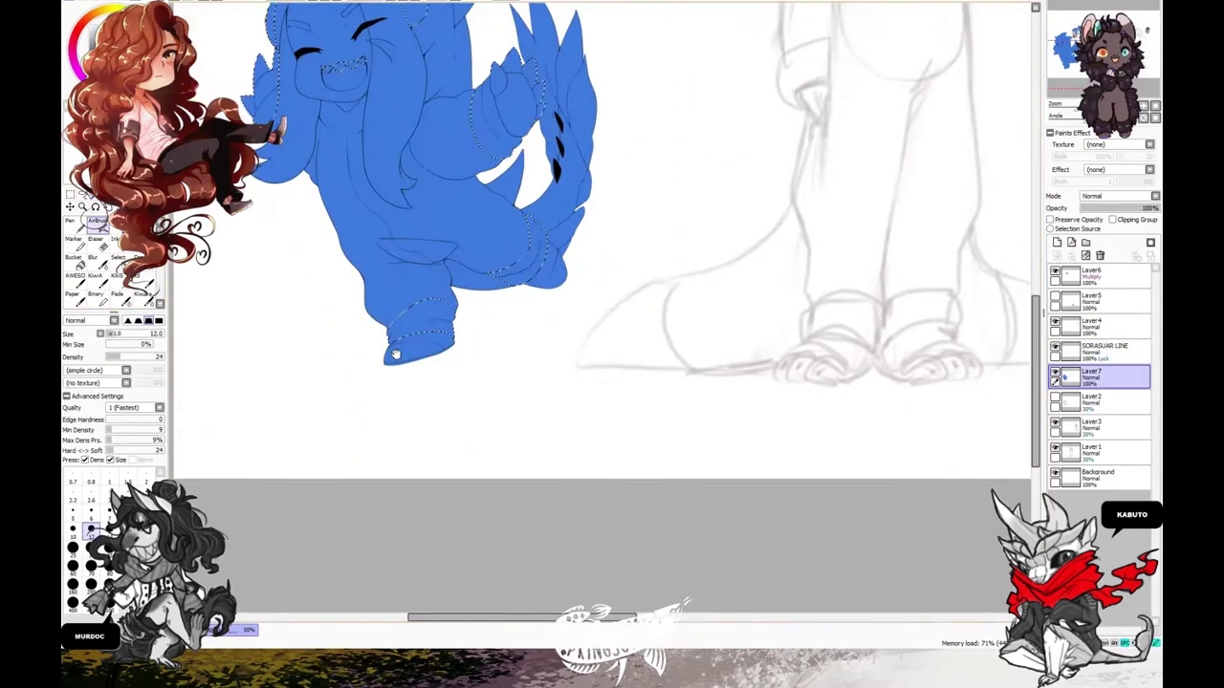
pyautogui.scroll(5, 612, 287)
pyautogui.moveTo(560, 248); pyautogui.dragTo(583, 306)
pyautogui.moveTo(469, 497); pyautogui.dragTo(516, 502)
pyautogui.press(']')
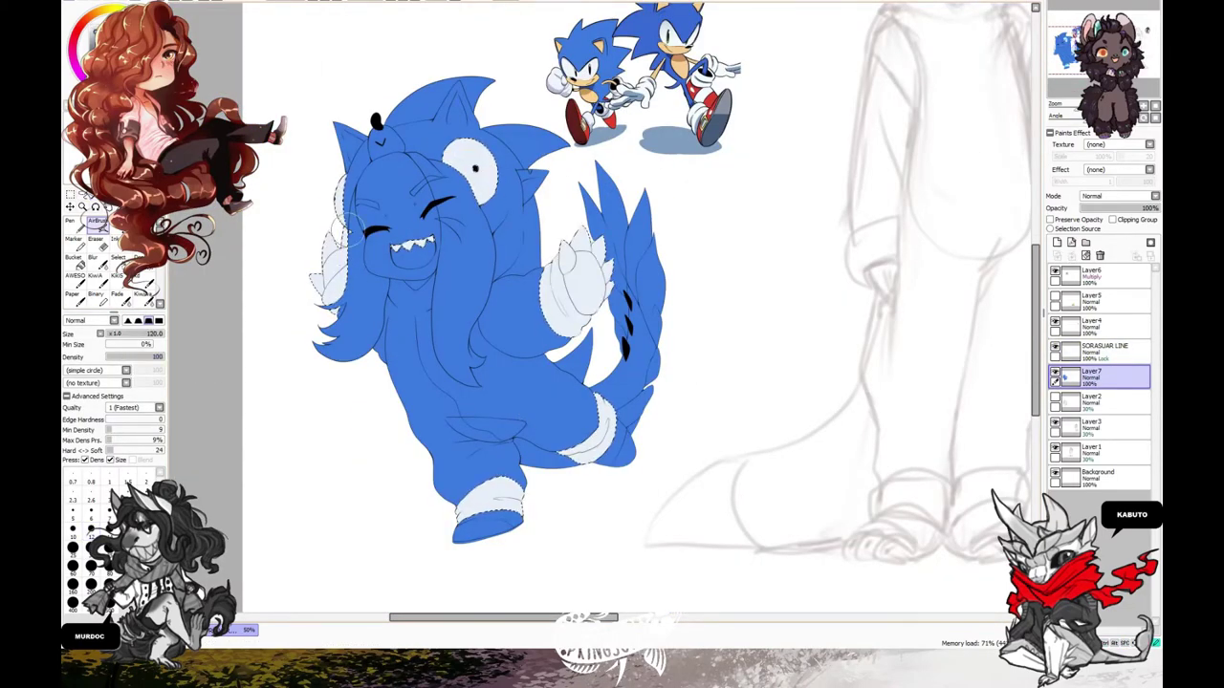
# - Shade the off-white hood eye, teeth, hands and leg cuffs with a light blue-gray
pyautogui.moveTo(407, 230); pyautogui.dragTo(439, 244)
pyautogui.moveTo(459, 172); pyautogui.dragTo(493, 196)
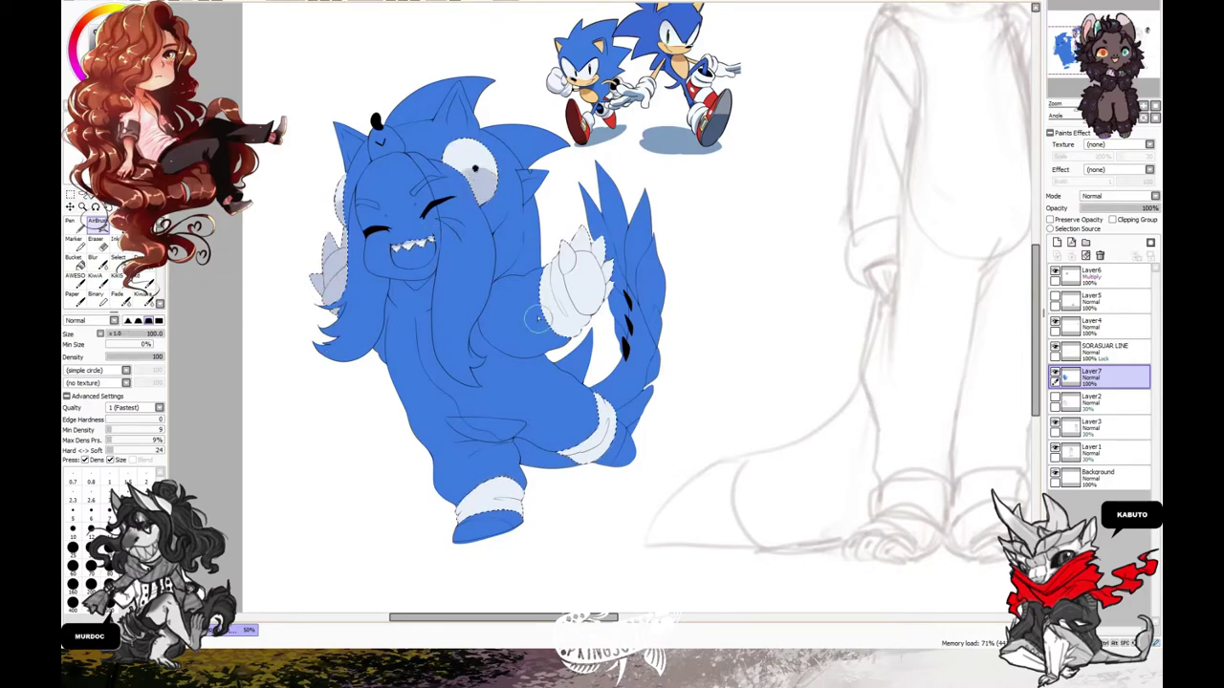
pyautogui.moveTo(564, 287); pyautogui.dragTo(622, 330)
pyautogui.moveTo(560, 440); pyautogui.dragTo(579, 458)
pyautogui.moveTo(459, 478); pyautogui.dragTo(502, 521)
pyautogui.press('[')
pyautogui.press('[')
pyautogui.press('[')
pyautogui.press('[')
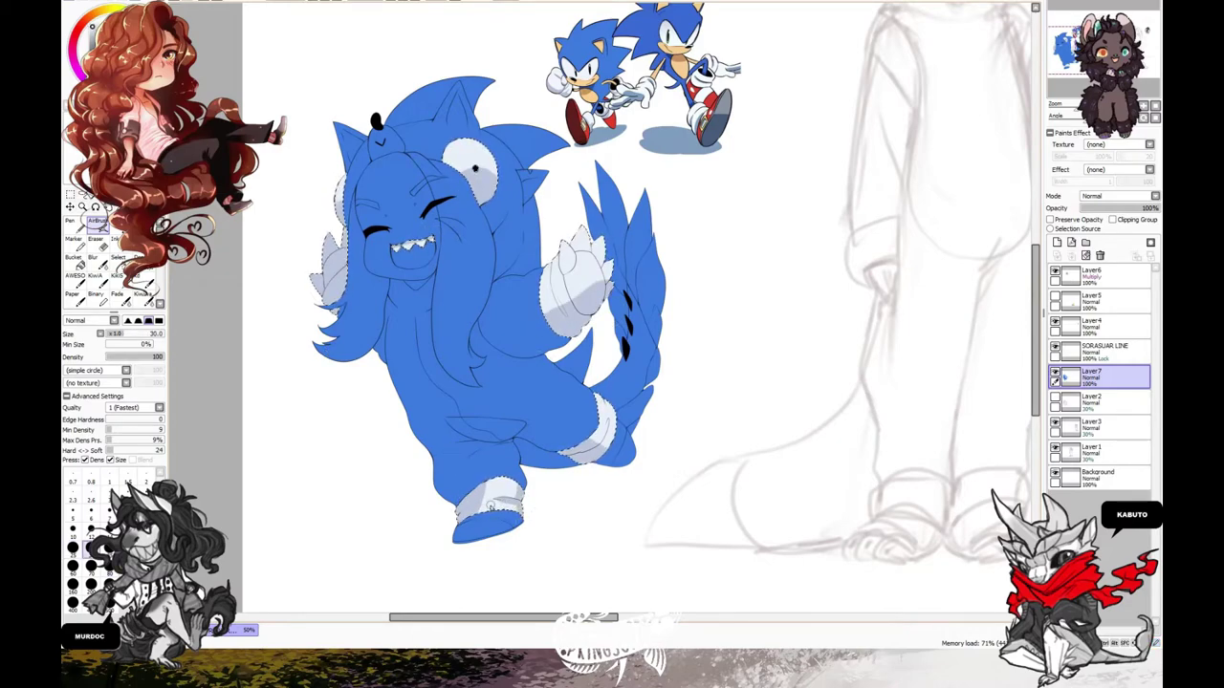
# - Add blue-gray cel shading to the palm and wrist cuff of the raised hand beside the tail
pyautogui.moveTo(560, 280); pyautogui.dragTo(574, 332)
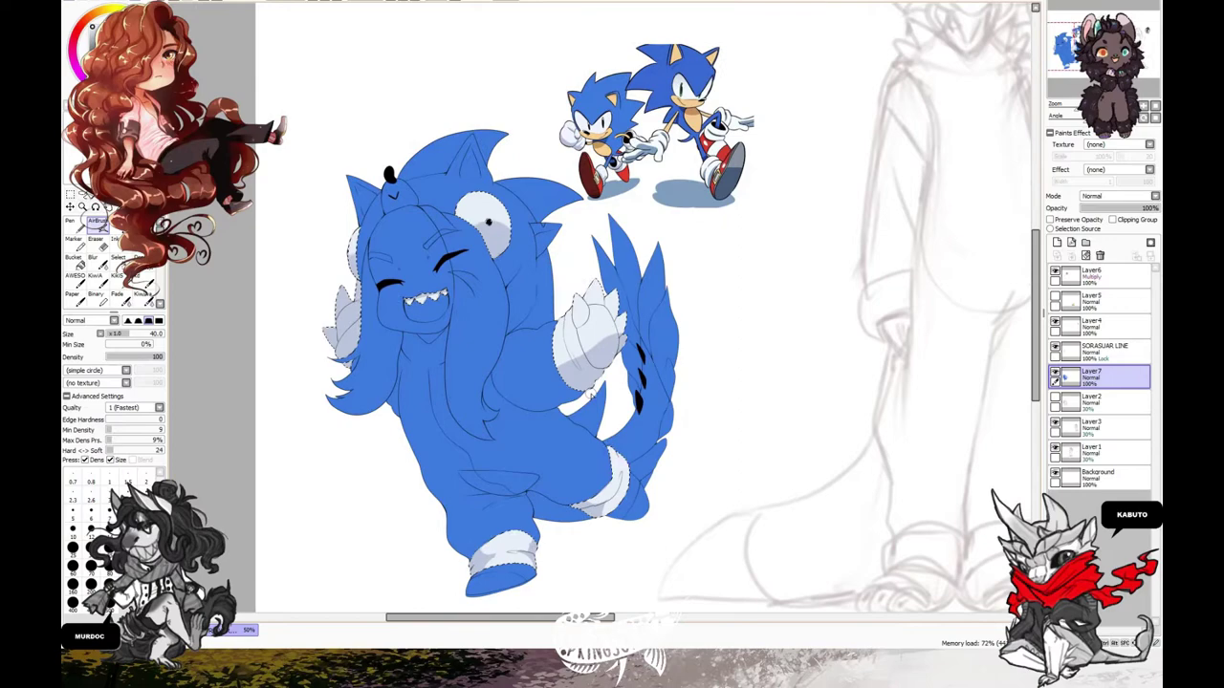
pyautogui.press('[')
pyautogui.press('[')
pyautogui.press('[')
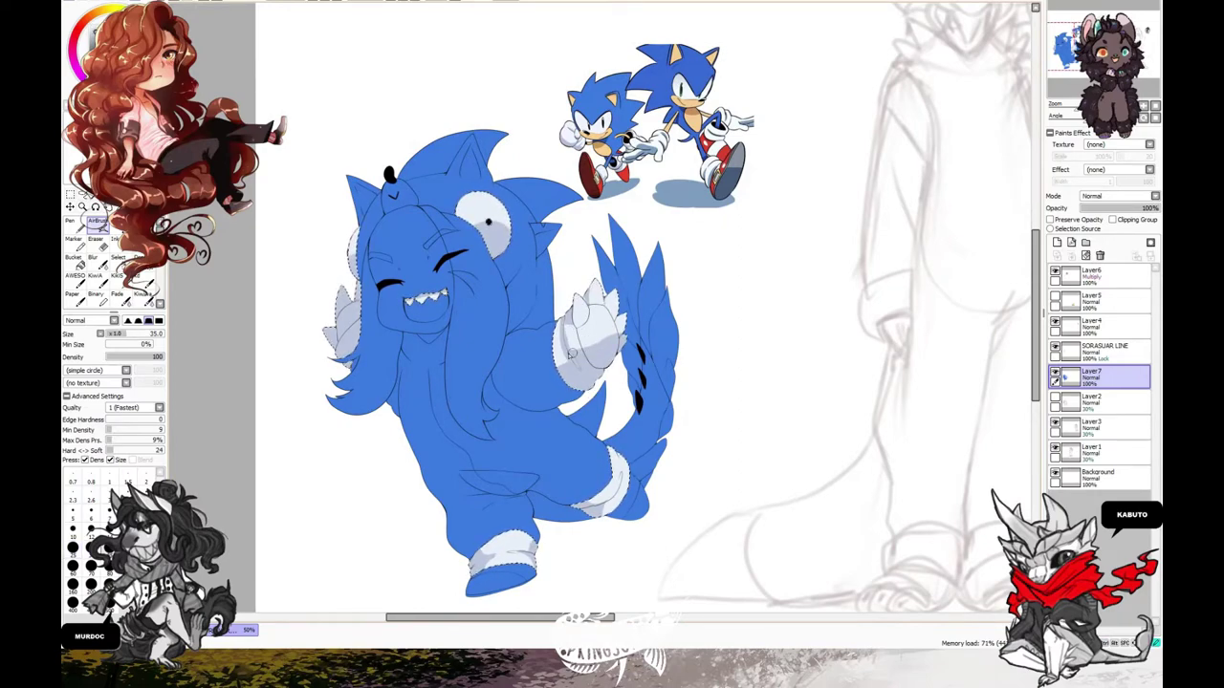
pyautogui.press('[')
pyautogui.press('[')
pyautogui.moveTo(605, 309); pyautogui.dragTo(611, 339)
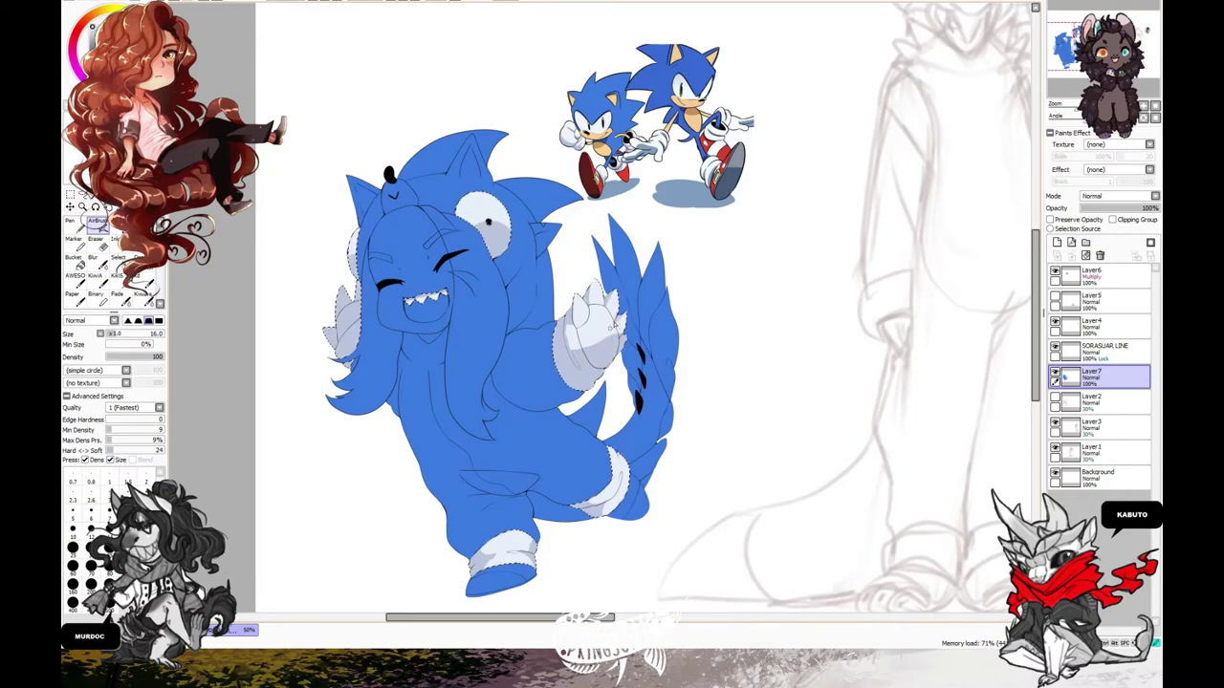
# - Refine the shading around the claws and palm of the hand beside the tail and clear the selection
pyautogui.press(']')
pyautogui.press(']')
pyautogui.press(']')
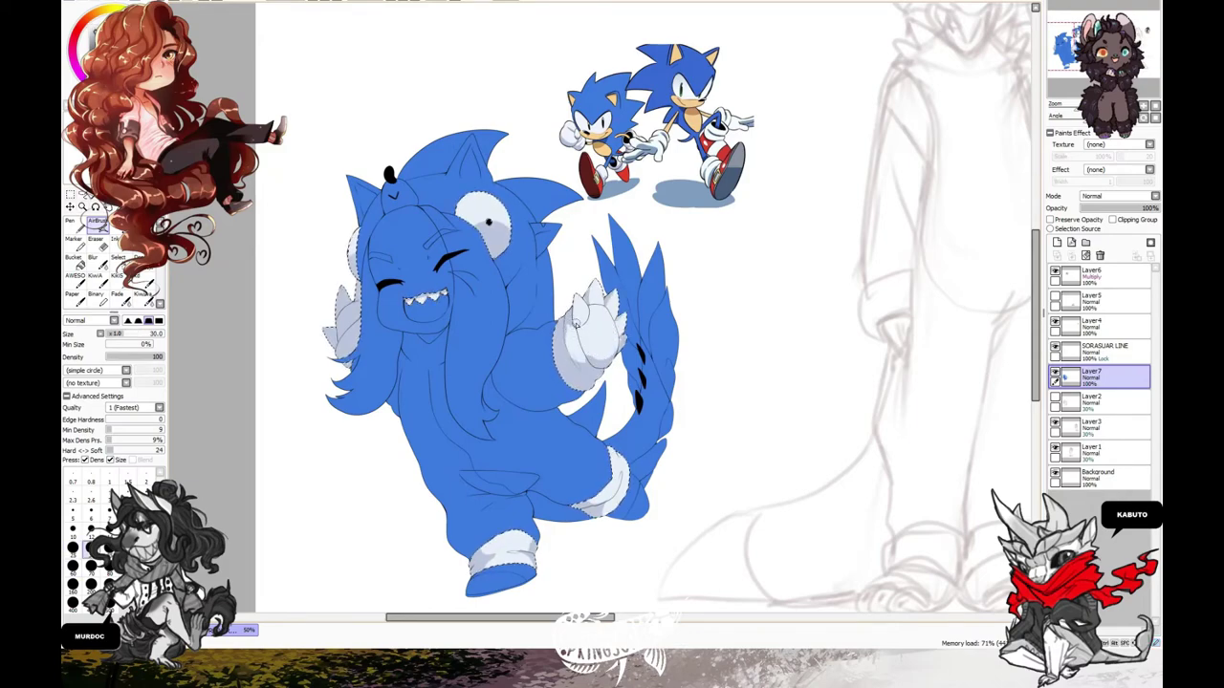
pyautogui.press('[')
pyautogui.moveTo(576, 324); pyautogui.dragTo(609, 335)
pyautogui.press('[')
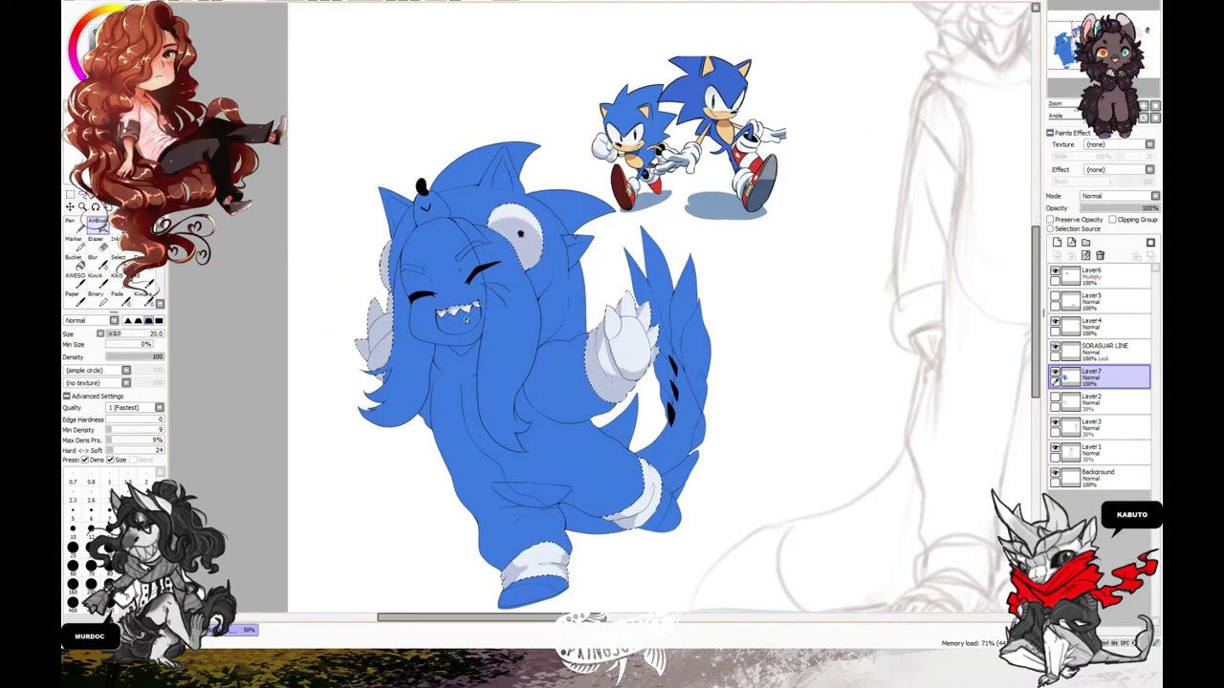
pyautogui.scroll(-1, 334, 532)
pyautogui.hotkey('ctrl', 'd')
# - Select both shoes with the Magic Wand on the SORASUAR LINE layer
pyautogui.press('w')
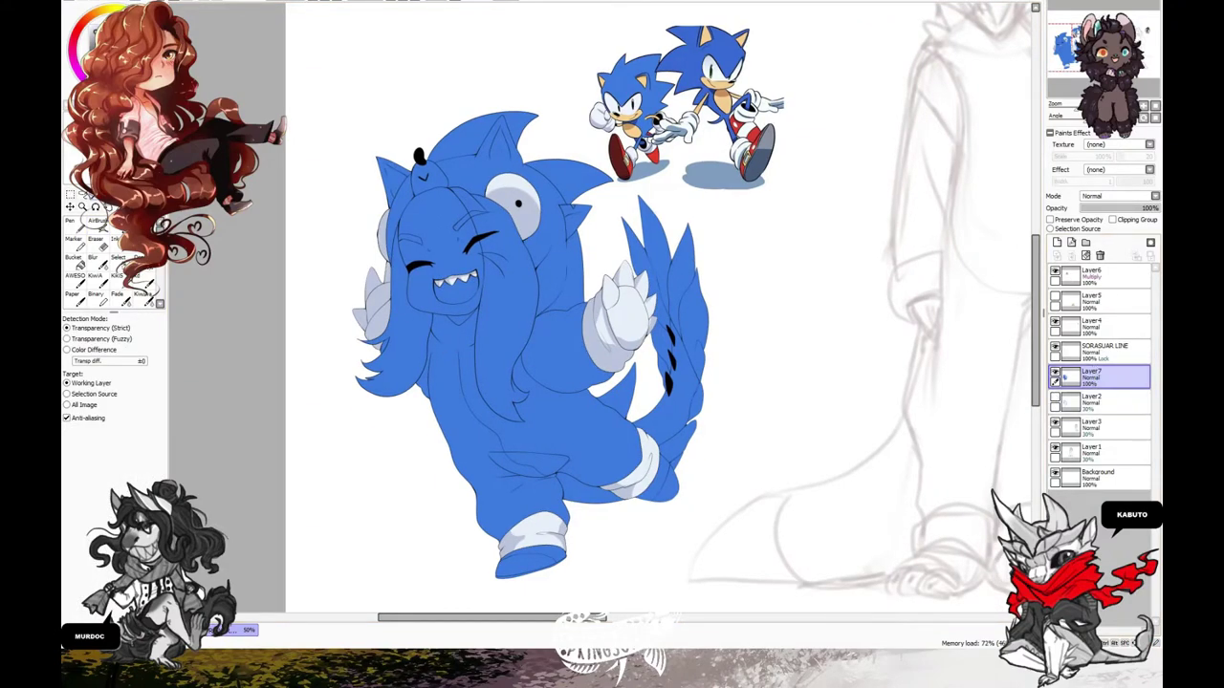
pyautogui.click(536, 517)
pyautogui.hotkey('ctrl', 'd')
pyautogui.click(1104, 350)
pyautogui.click(1050, 219)
pyautogui.moveTo(516, 553)
pyautogui.mouseDown()
pyautogui.moveTo(665, 486)
pyautogui.moveTo(645, 470)
pyautogui.mouseUp()
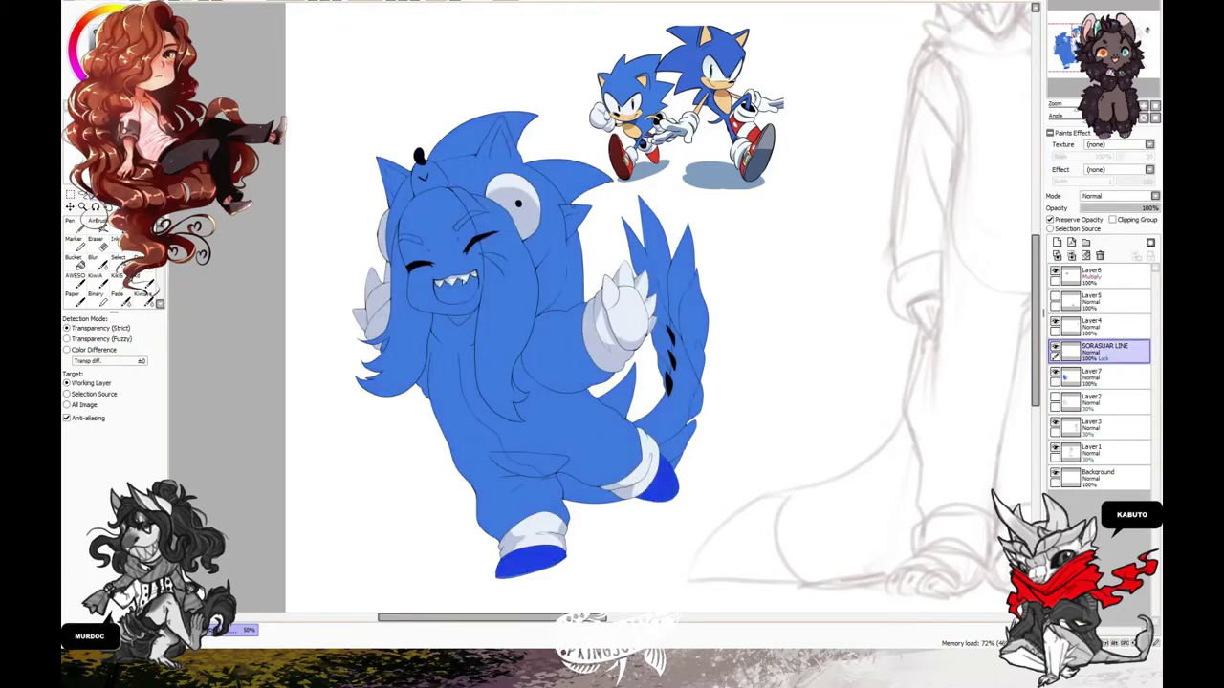
# - Paint both shoes red on Layer7 with the AirBrush and turn on Preserve Opacity for that layer
pyautogui.click(96, 220)
pyautogui.click(1099, 375)
pyautogui.moveTo(523, 559); pyautogui.dragTo(660, 478)
pyautogui.scroll(2, 612, 306)
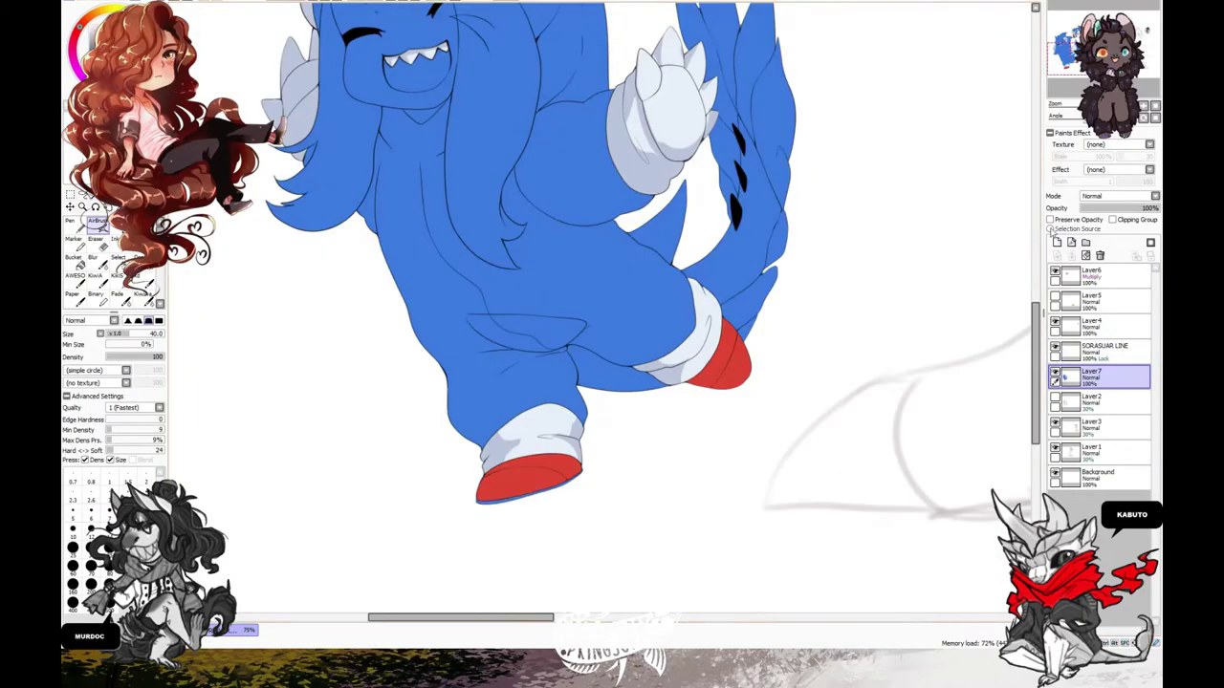
pyautogui.click(1049, 219)
# - Select the upper part of each shoe from the line art and paint a white stripe across it on Layer7
pyautogui.press('w')
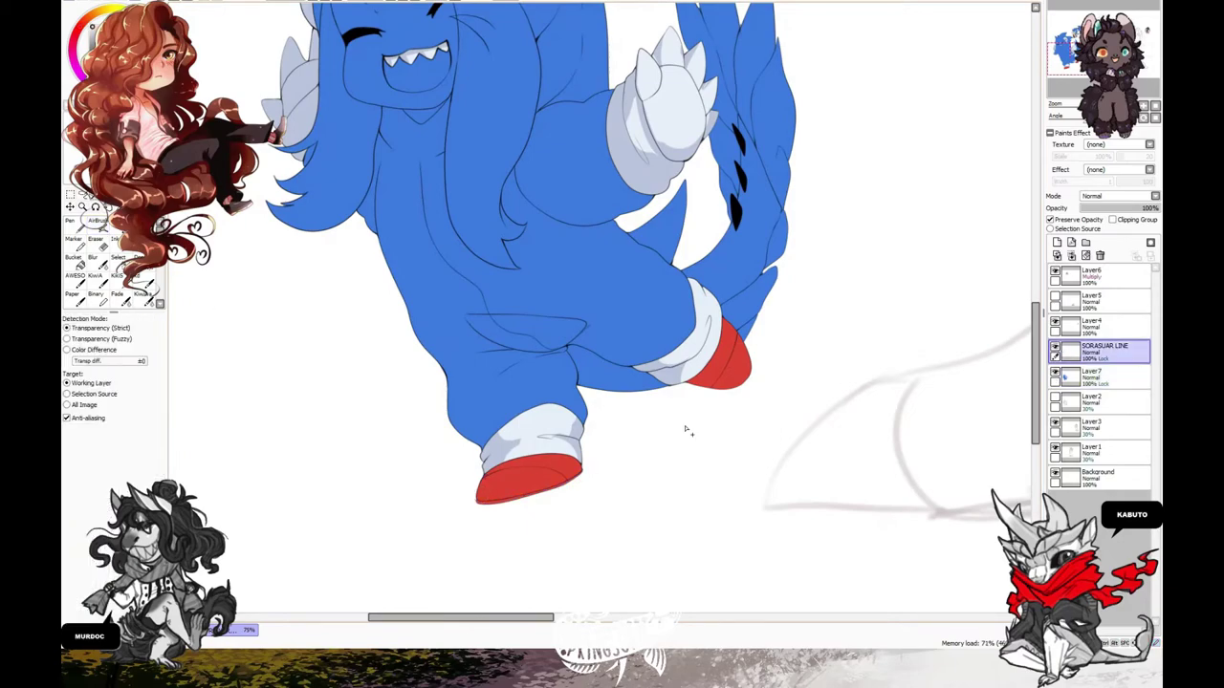
pyautogui.click(717, 358)
pyautogui.click(531, 474)
pyautogui.click(1099, 375)
pyautogui.press('b')
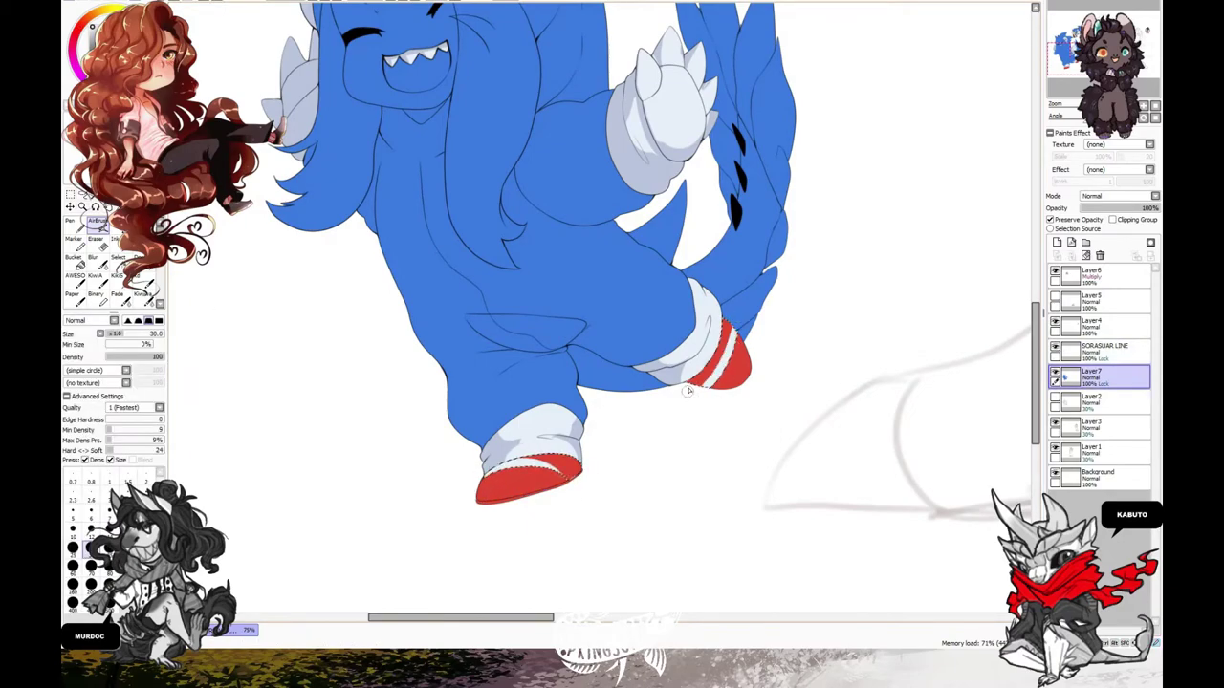
pyautogui.press('[')
pyautogui.moveTo(701, 379); pyautogui.dragTo(723, 385)
pyautogui.press('[')
pyautogui.scroll(-3, 530, 387)
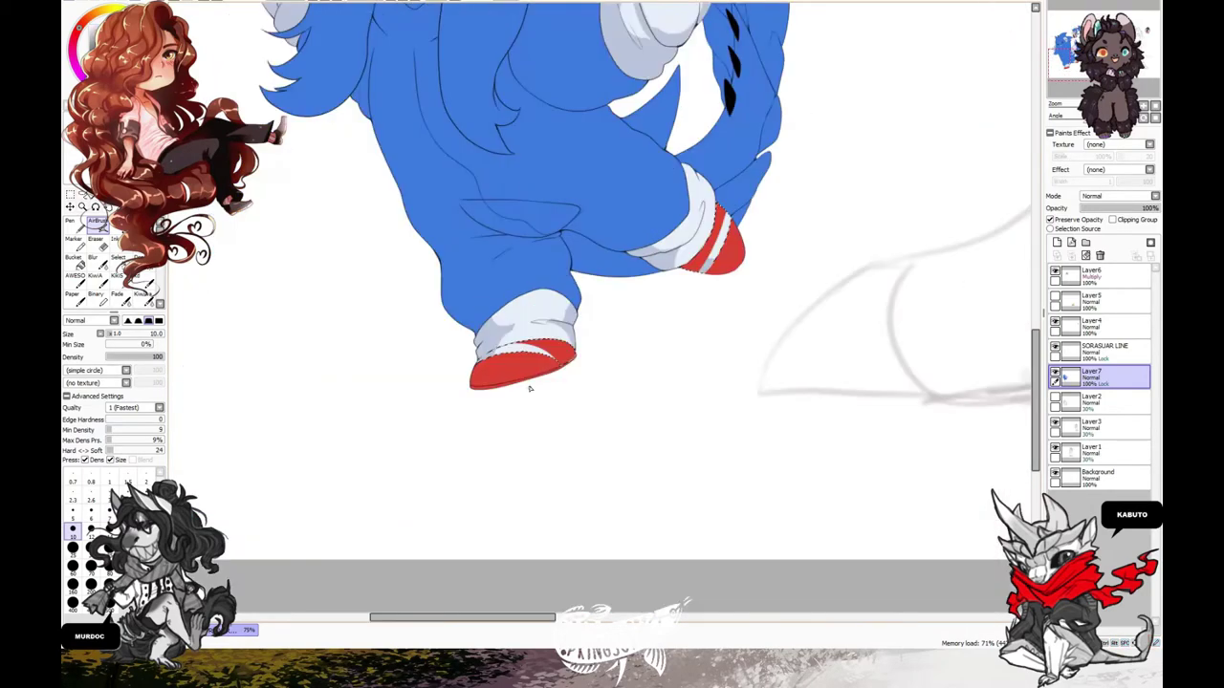
# - Shade the toe and heel of the standing foot's shoe in dark red
pyautogui.press(']')
pyautogui.press(']')
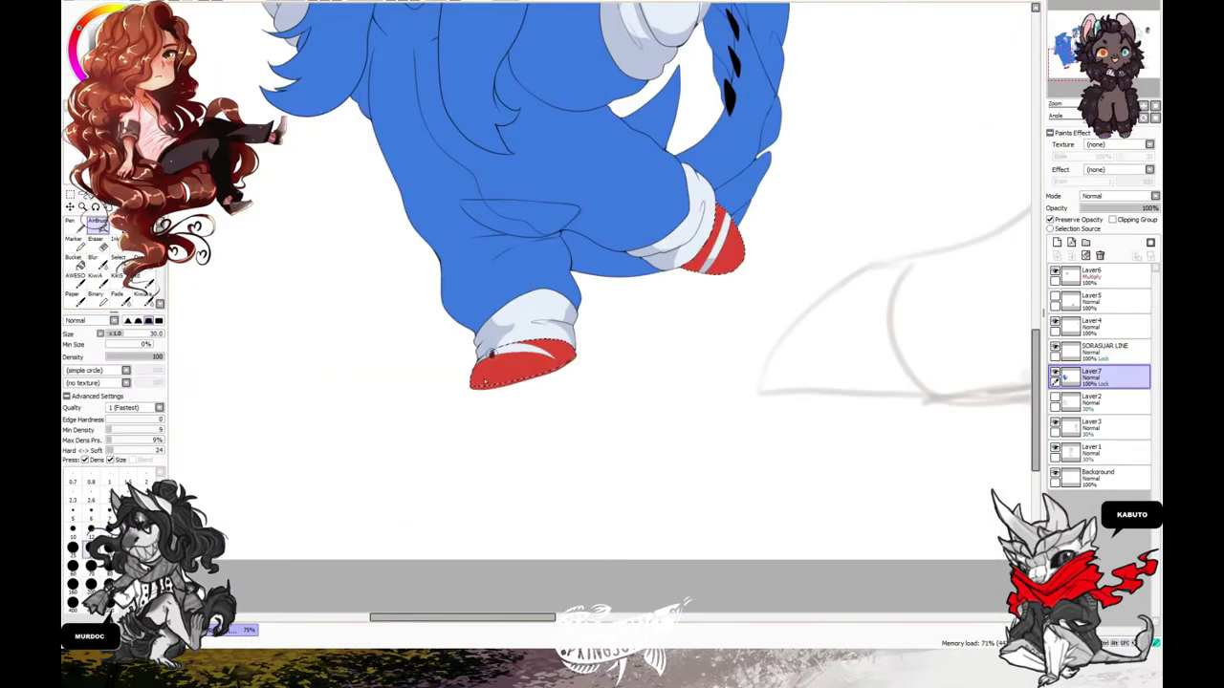
pyautogui.moveTo(490, 360); pyautogui.dragTo(482, 375)
pyautogui.hotkey('ctrl', 'z')
pyautogui.press('[')
pyautogui.press('[')
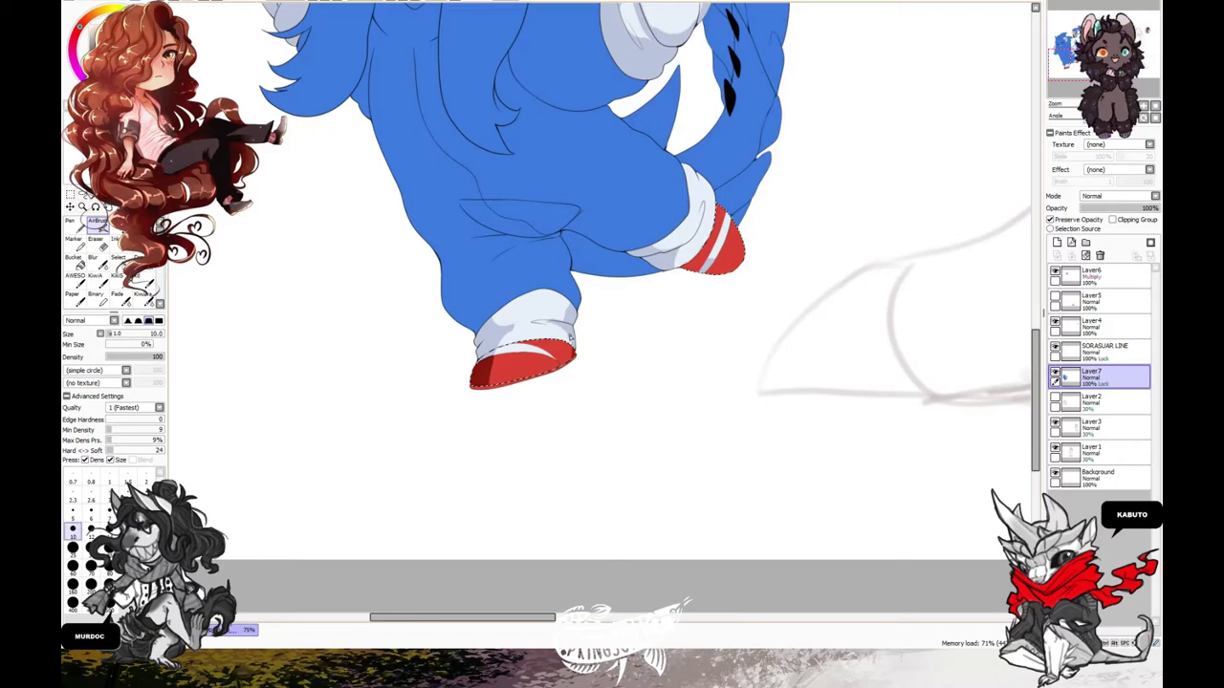
# - Shade the underside of the raised foot's shoe in dark red
pyautogui.press('[')
pyautogui.press('[')
pyautogui.press('[')
pyautogui.press('[')
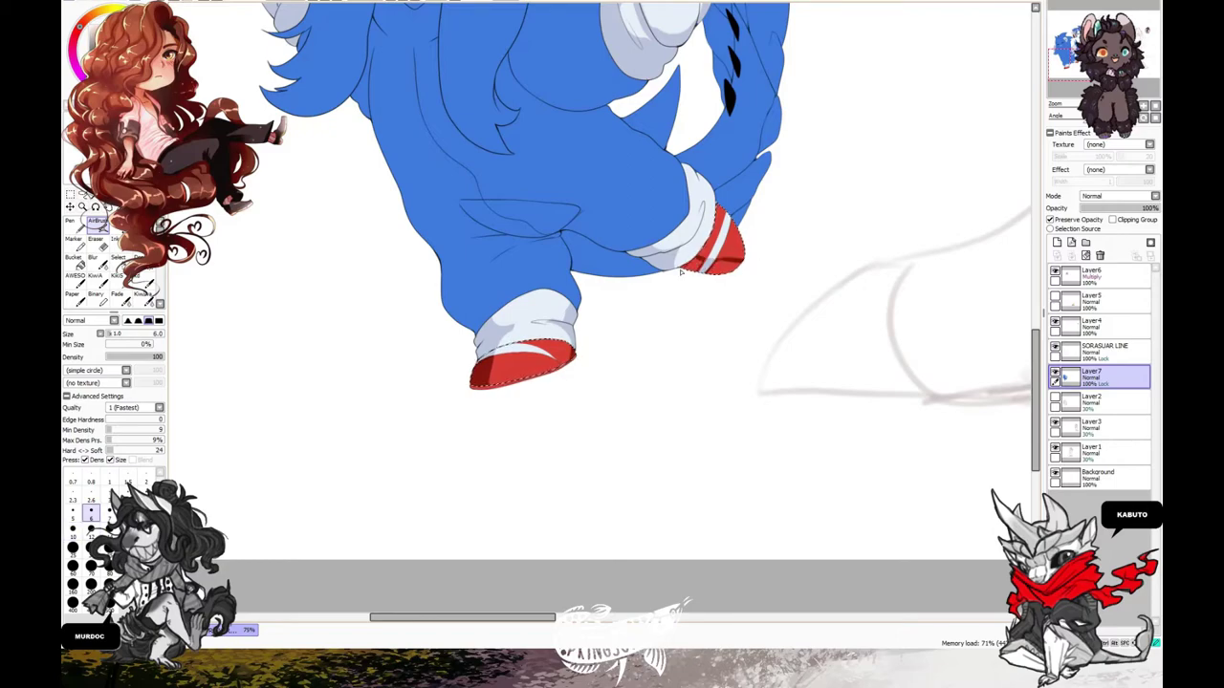
pyautogui.press(']')
pyautogui.press(']')
pyautogui.press(']')
pyautogui.press(']')
pyautogui.press(']')
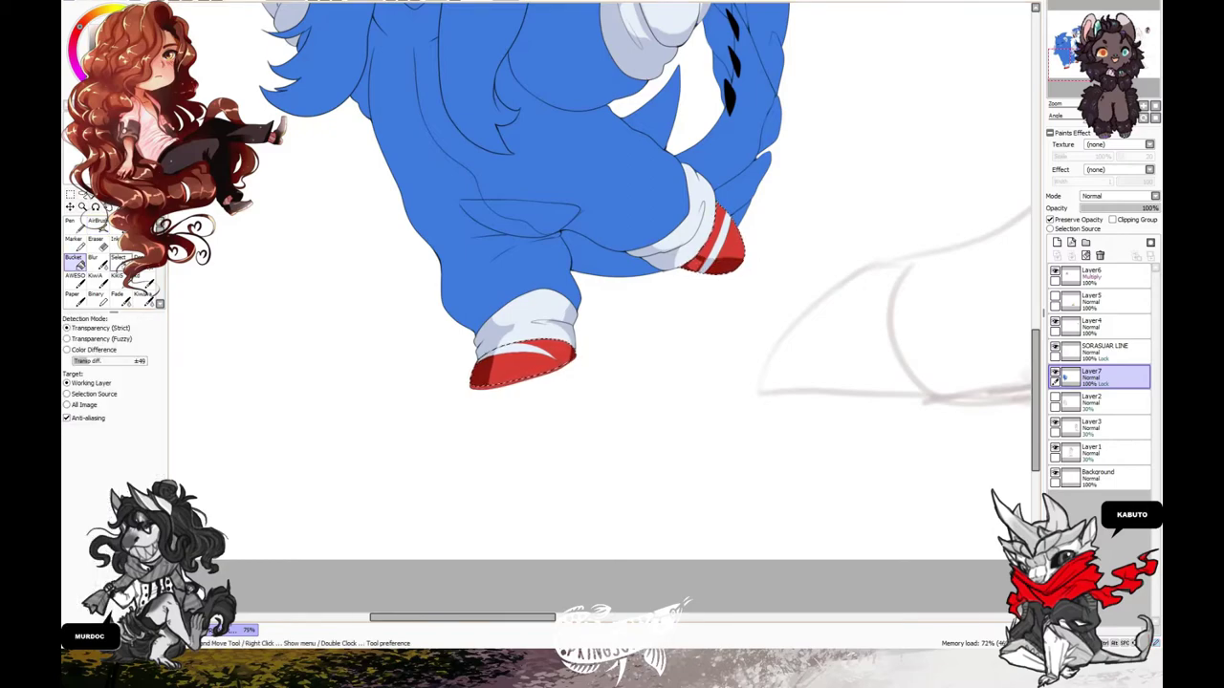
# - Fill the shaded end of the raised shoe's white stripe with blue-gray using the Bucket
pyautogui.press('[')
pyautogui.press('[')
pyautogui.press('[')
pyautogui.press('[')
pyautogui.press('[')
pyautogui.press('[')
pyautogui.press('[')
pyautogui.press('[')
pyautogui.press('[')
pyautogui.press('[')
pyautogui.press('[')
pyautogui.scroll(4, 545, 361)
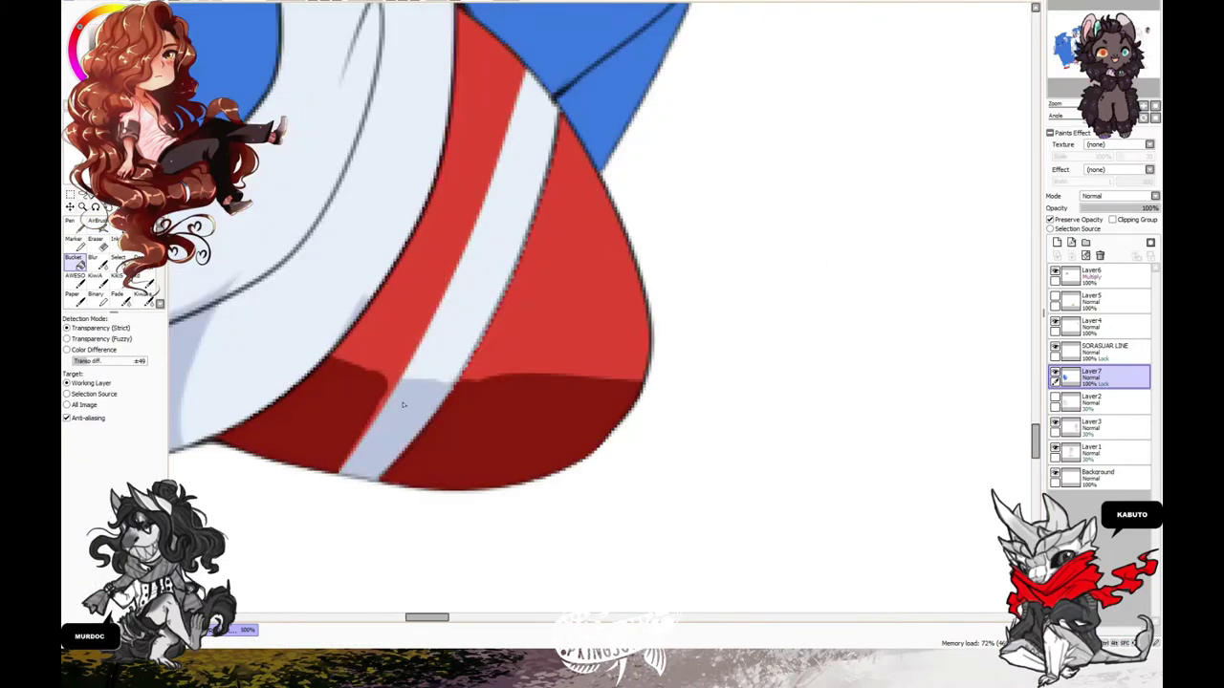
# - Clean up the shadow edge beside the white stripe on the raised shoe with a small AirBrush
pyautogui.press(']')
pyautogui.press(']')
pyautogui.press(']')
pyautogui.press(']')
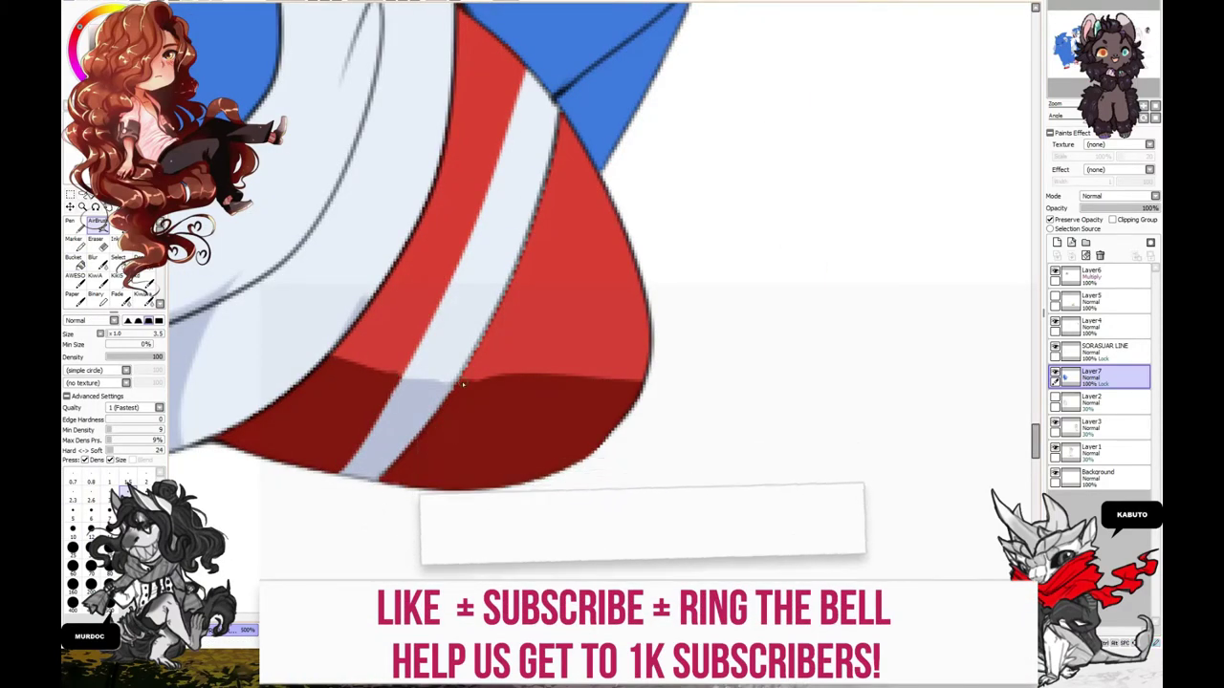
pyautogui.moveTo(490, 381)
pyautogui.mouseDown()
pyautogui.moveTo(643, 388)
pyautogui.moveTo(537, 376)
pyautogui.mouseUp()
# - Touch up the rough color edge along the white stripe and sole of the standing shoe
pyautogui.scroll(-2, 492, 382)
pyautogui.scroll(2, 656, 268)
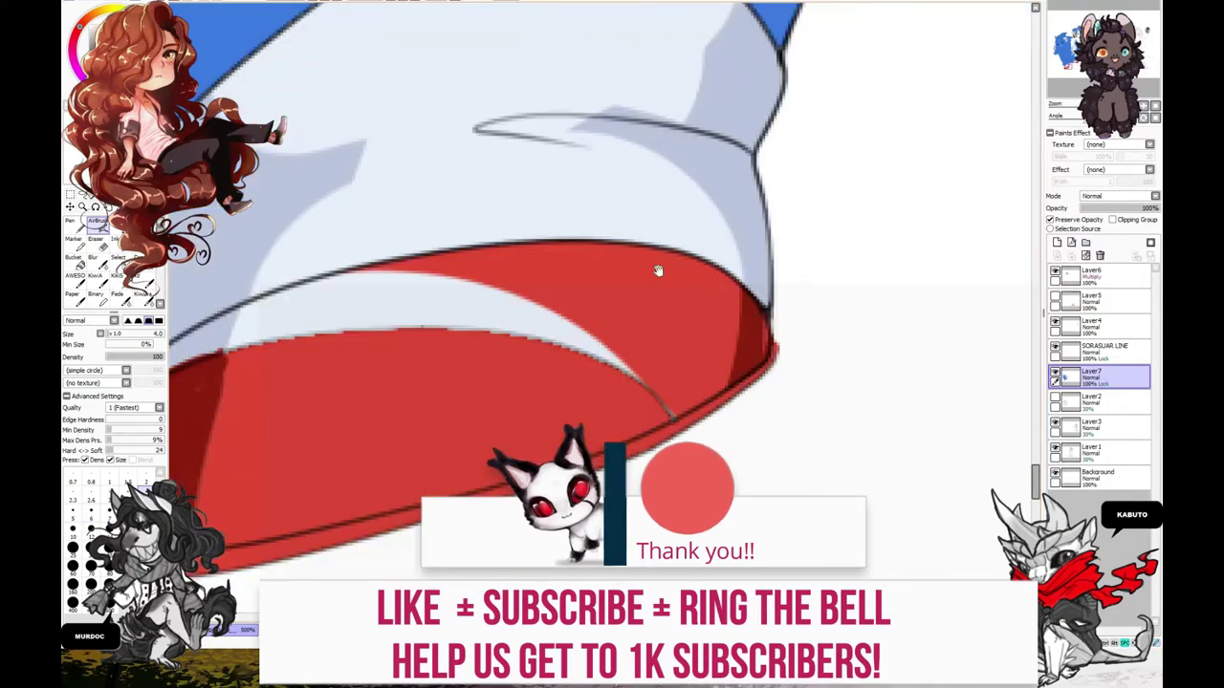
pyautogui.scroll(3, 431, 436)
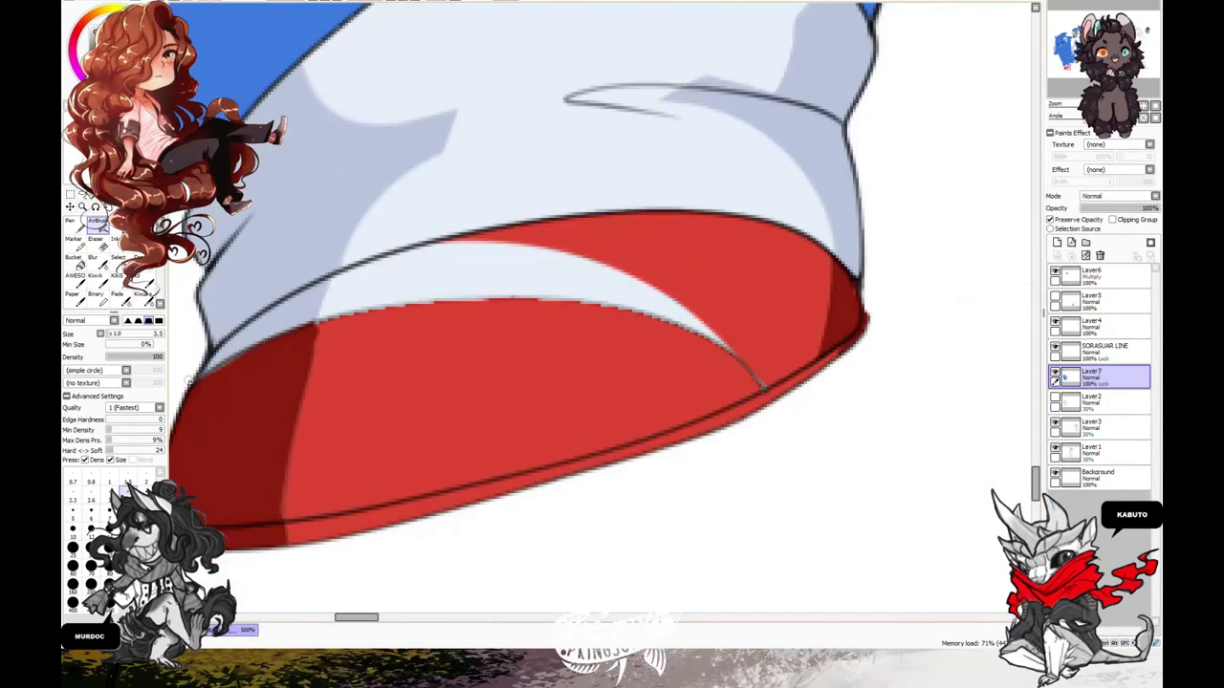
pyautogui.press(']')
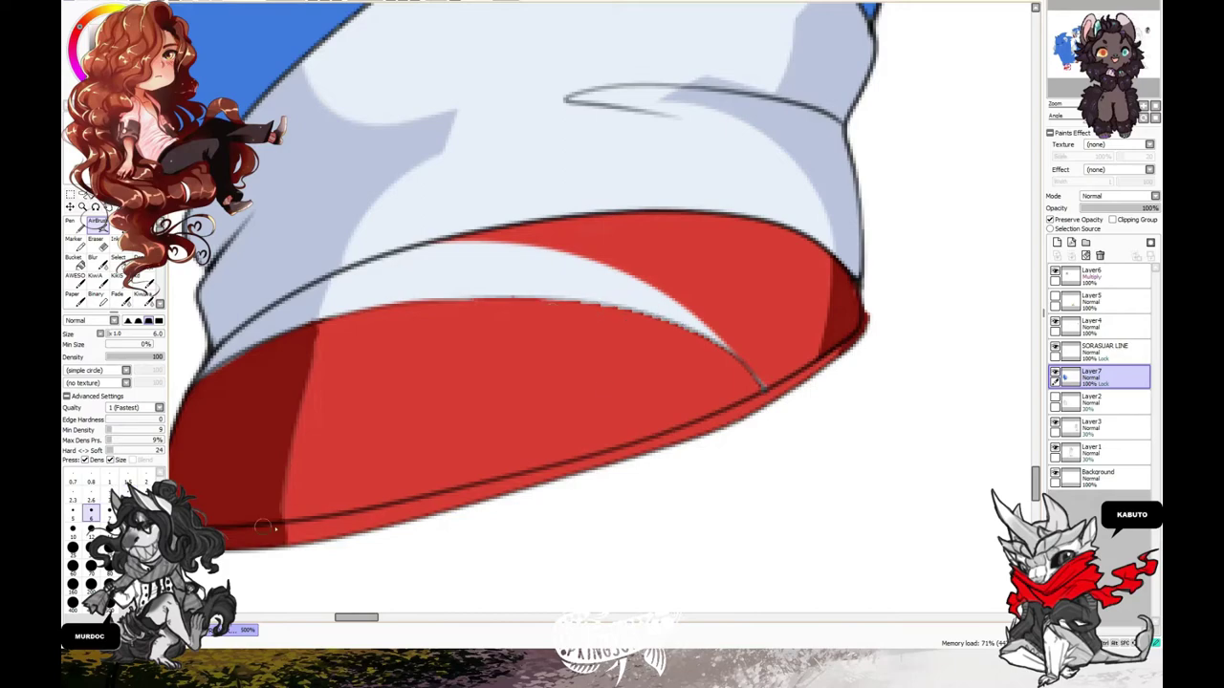
pyautogui.scroll(5, 762, 384)
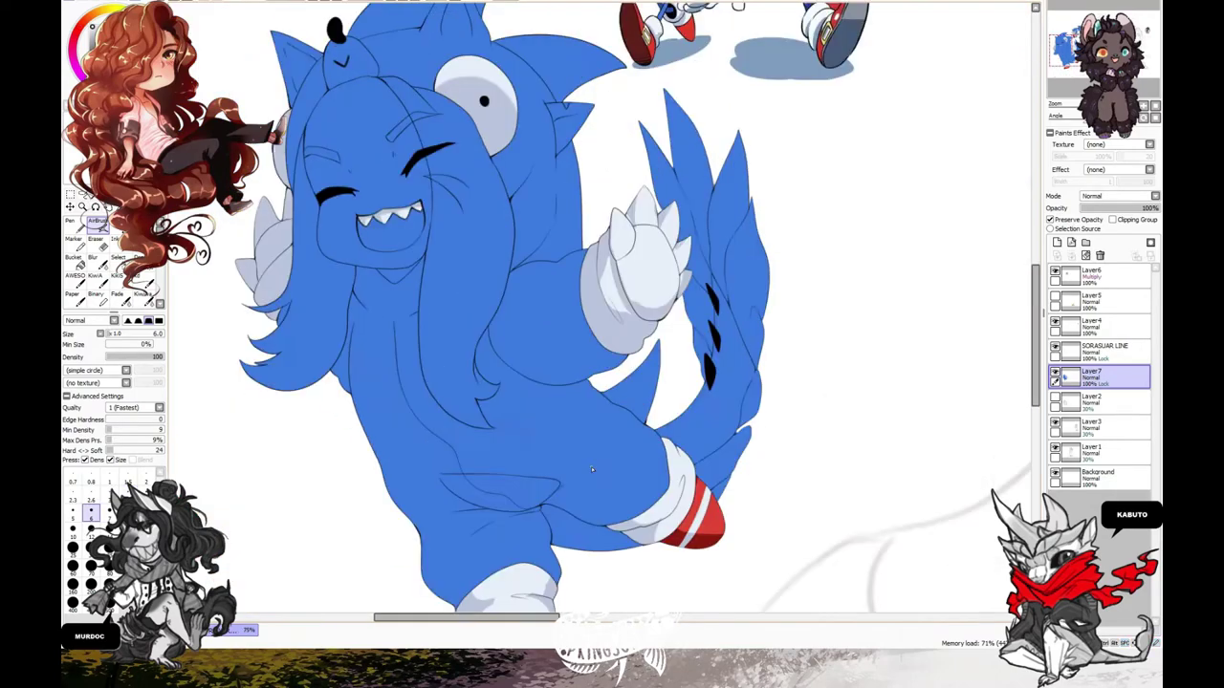
# - Paint a large peach oval patch on the belly with the AirBrush
pyautogui.moveTo(402, 353); pyautogui.dragTo(431, 420)
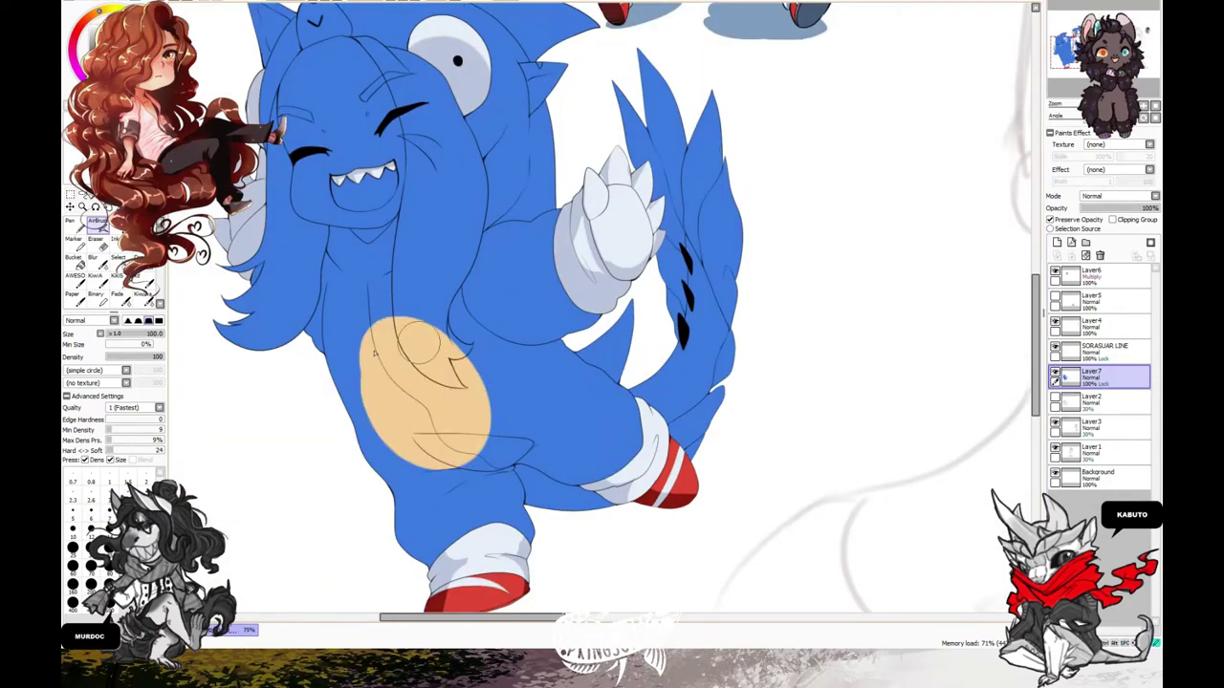
# - Select the face and neck on the SORASUAR LINE layer and paint them peach skin tone on Layer7
pyautogui.click(1100, 351)
pyautogui.click(411, 304)
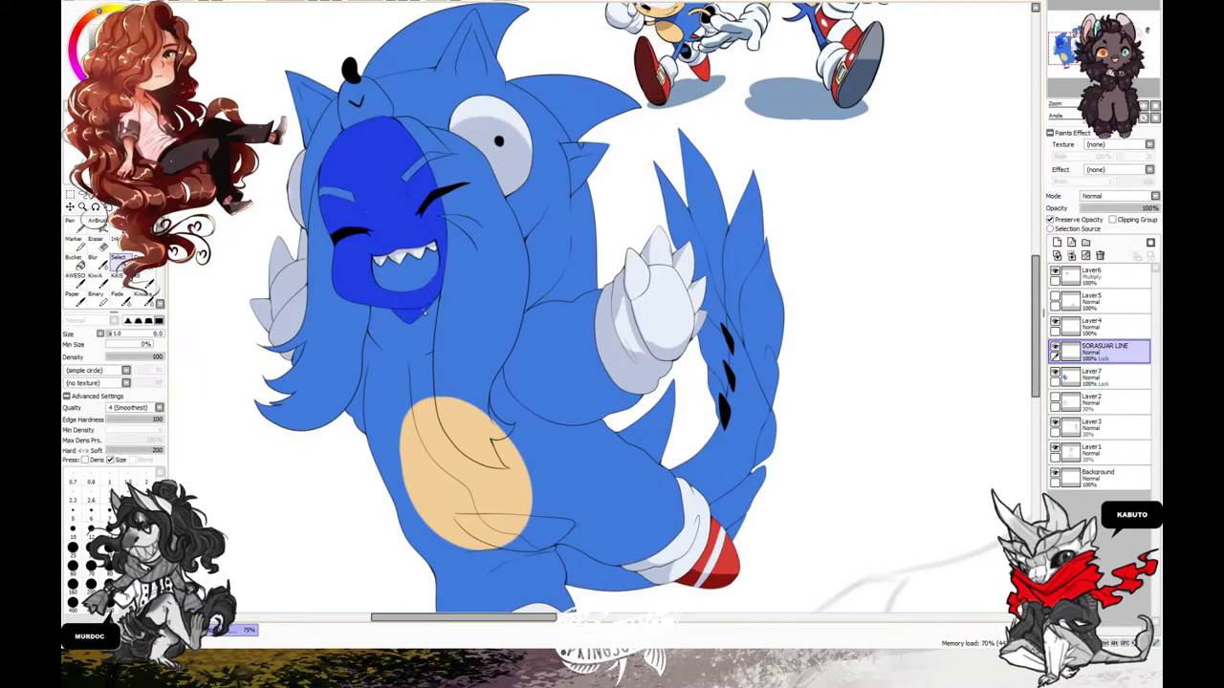
pyautogui.click(1100, 376)
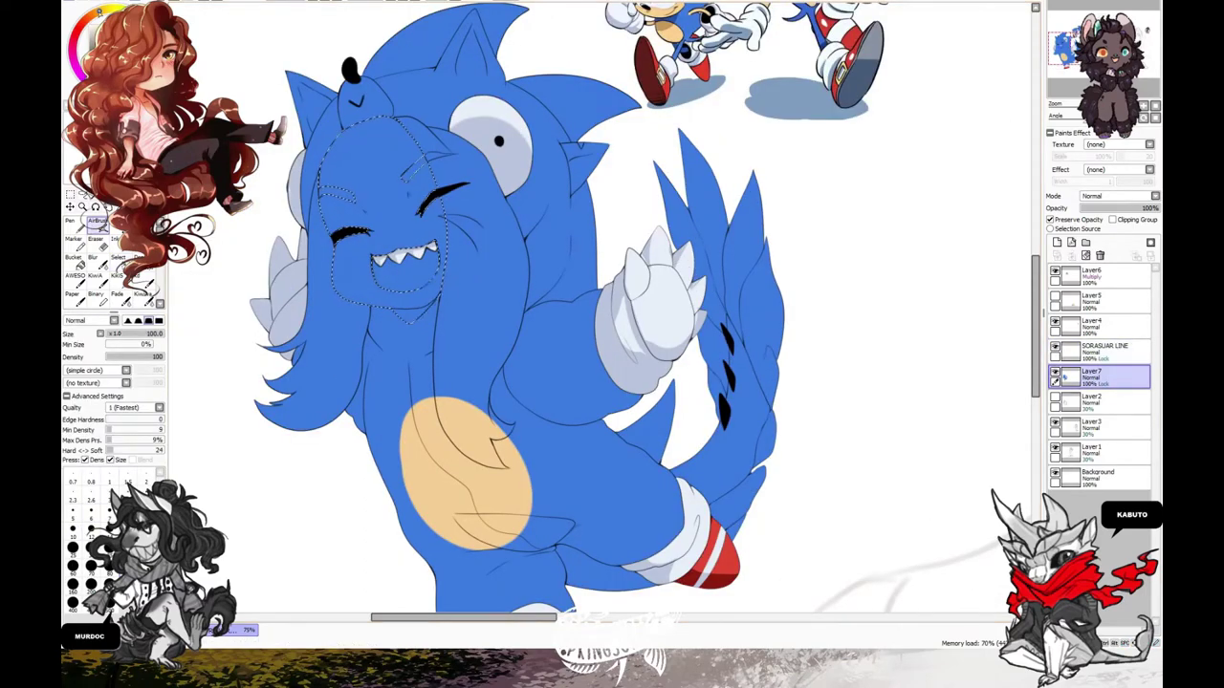
pyautogui.moveTo(354, 191)
pyautogui.mouseDown()
pyautogui.moveTo(400, 287)
pyautogui.moveTo(462, 319)
pyautogui.mouseUp()
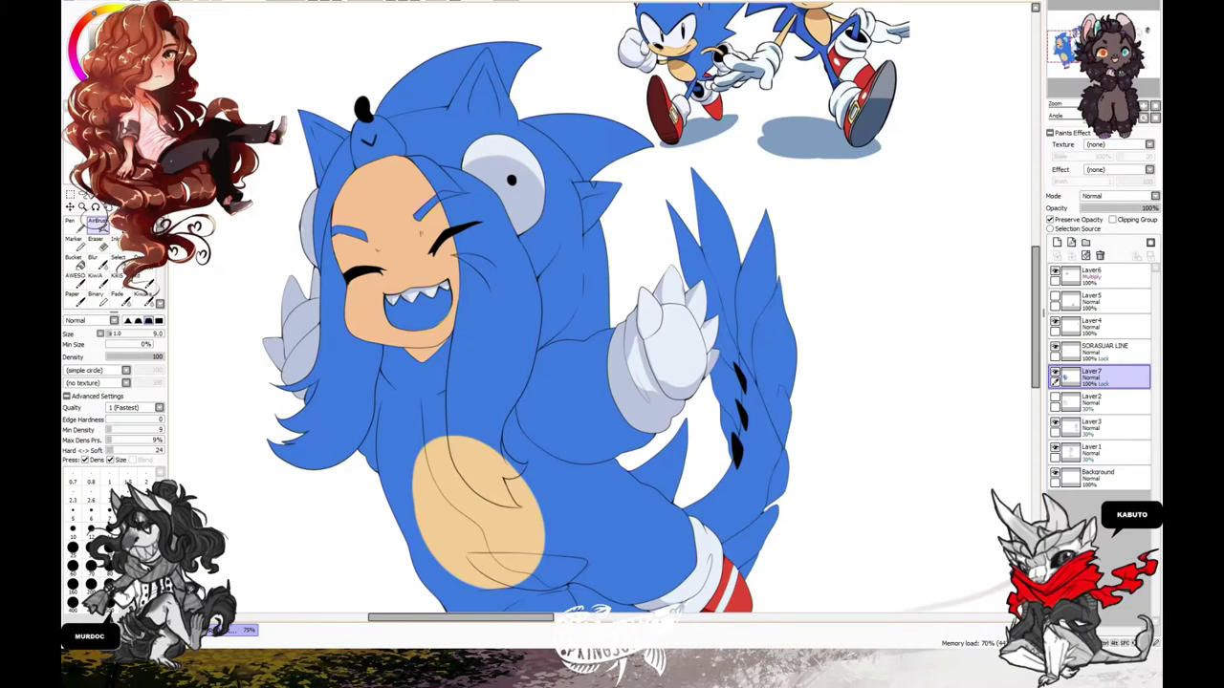
# - Select the face skin by Color Difference and add a new layer above Layer7 set to Multiply
pyautogui.scroll(1, 585, 441)
pyautogui.click(118, 258)
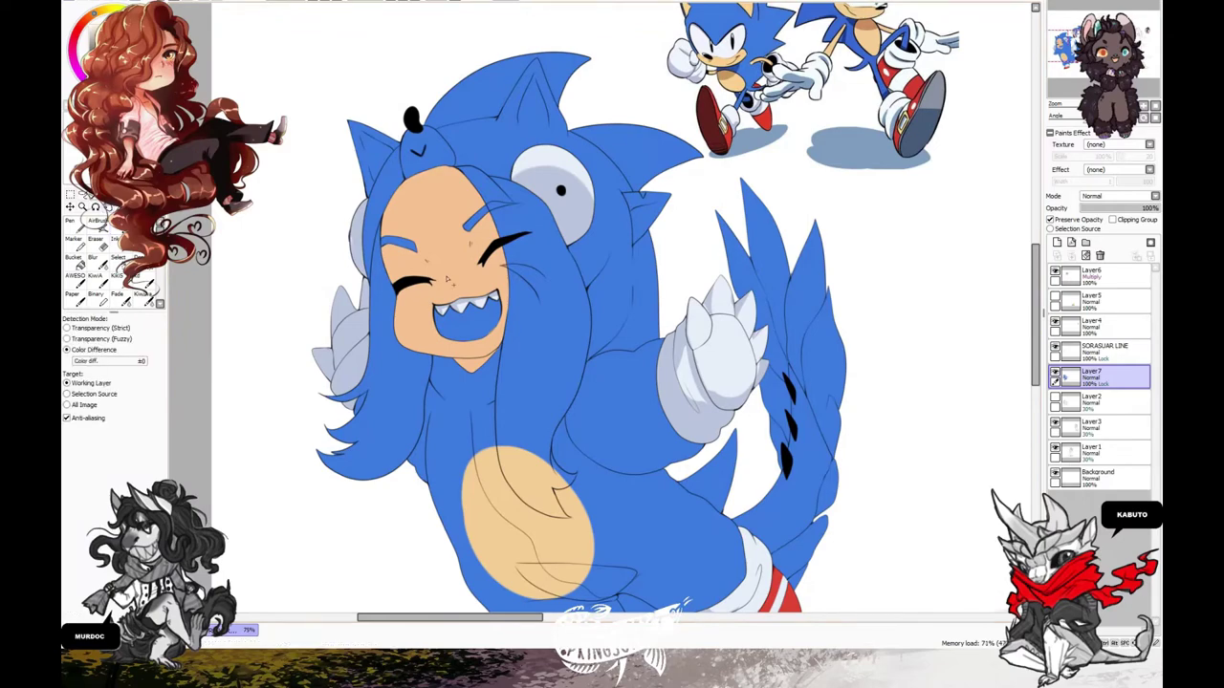
pyautogui.moveTo(420, 191); pyautogui.dragTo(437, 256)
pyautogui.click(96, 222)
pyautogui.click(1056, 242)
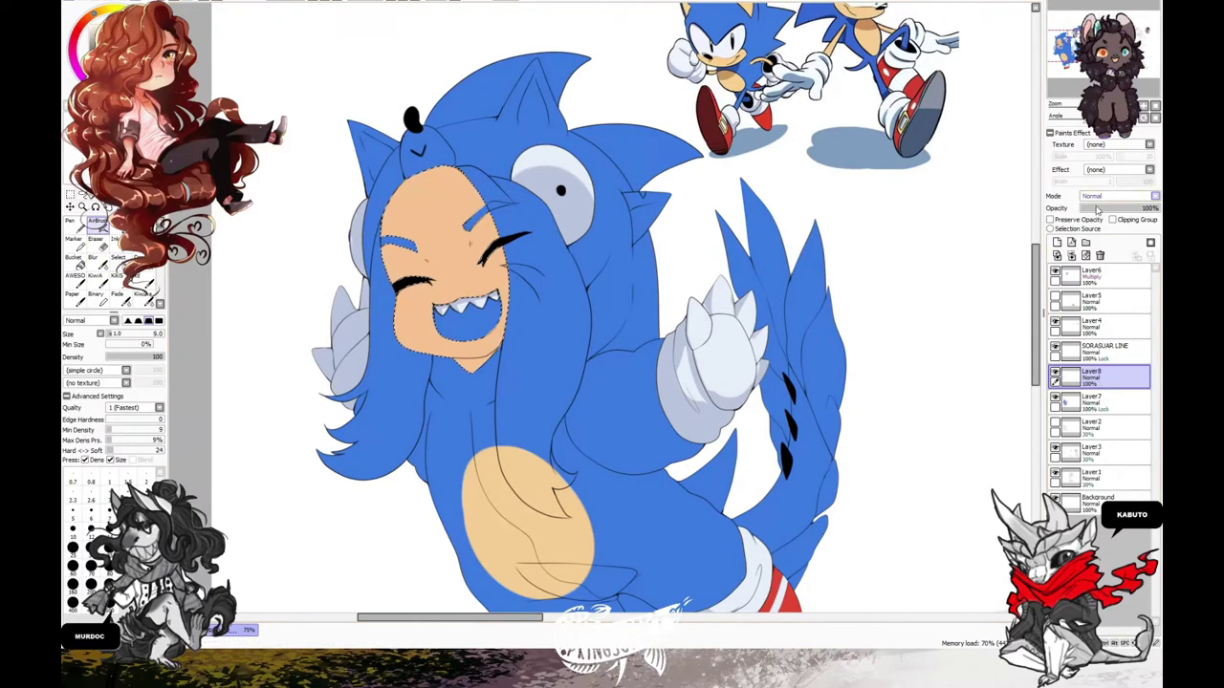
pyautogui.click(1114, 195)
pyautogui.moveTo(477, 198); pyautogui.dragTo(483, 212)
pyautogui.hotkey('ctrl', 'z')
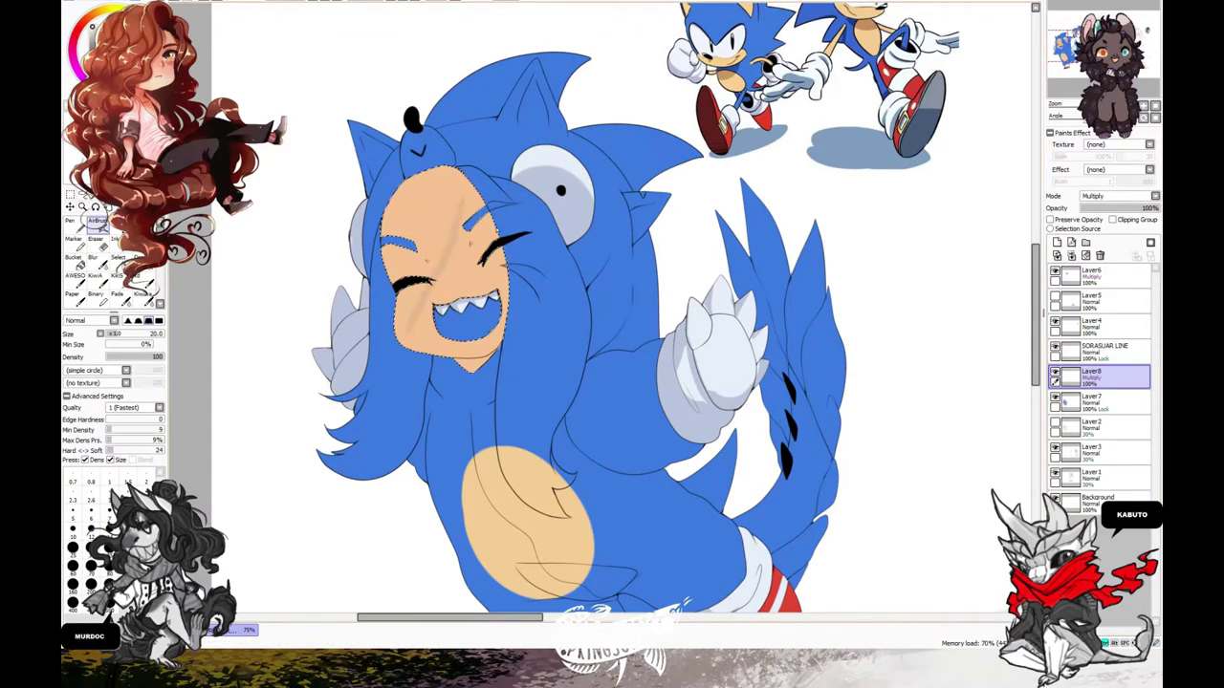
pyautogui.hotkey('ctrl', 'z')
# - Paint orange cel shadows along the face's edges, around the eyes and on the neck, and merge them into Layer7
pyautogui.click(72, 547)
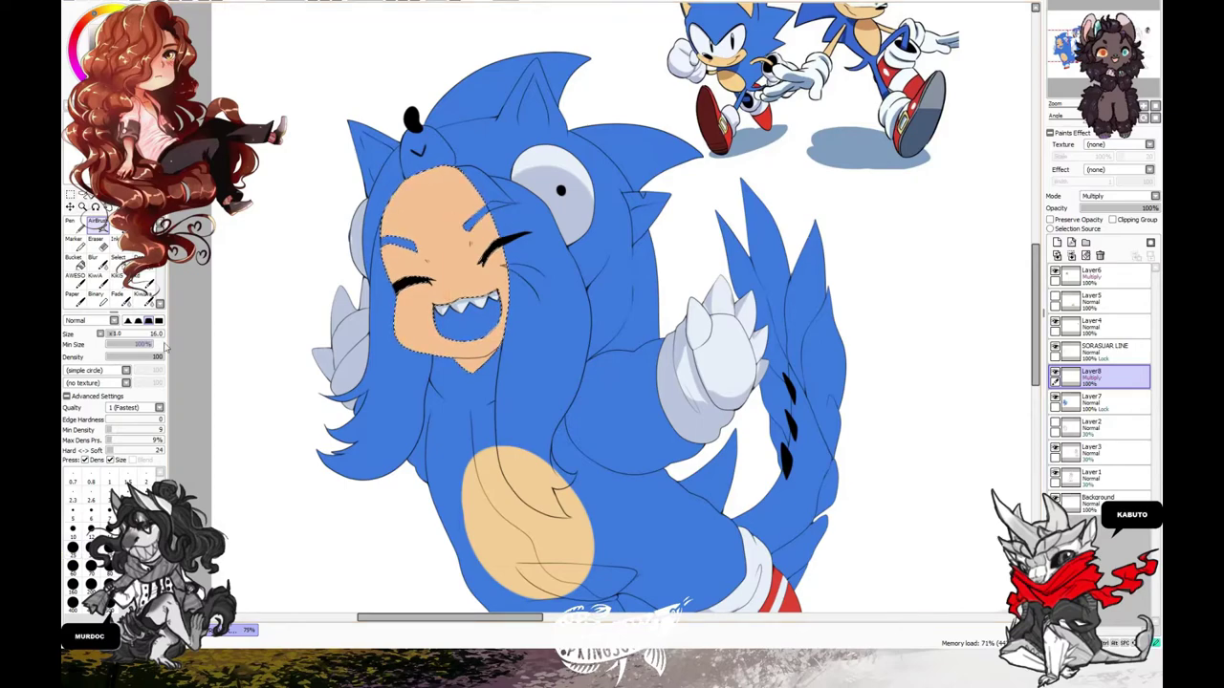
pyautogui.click(163, 345)
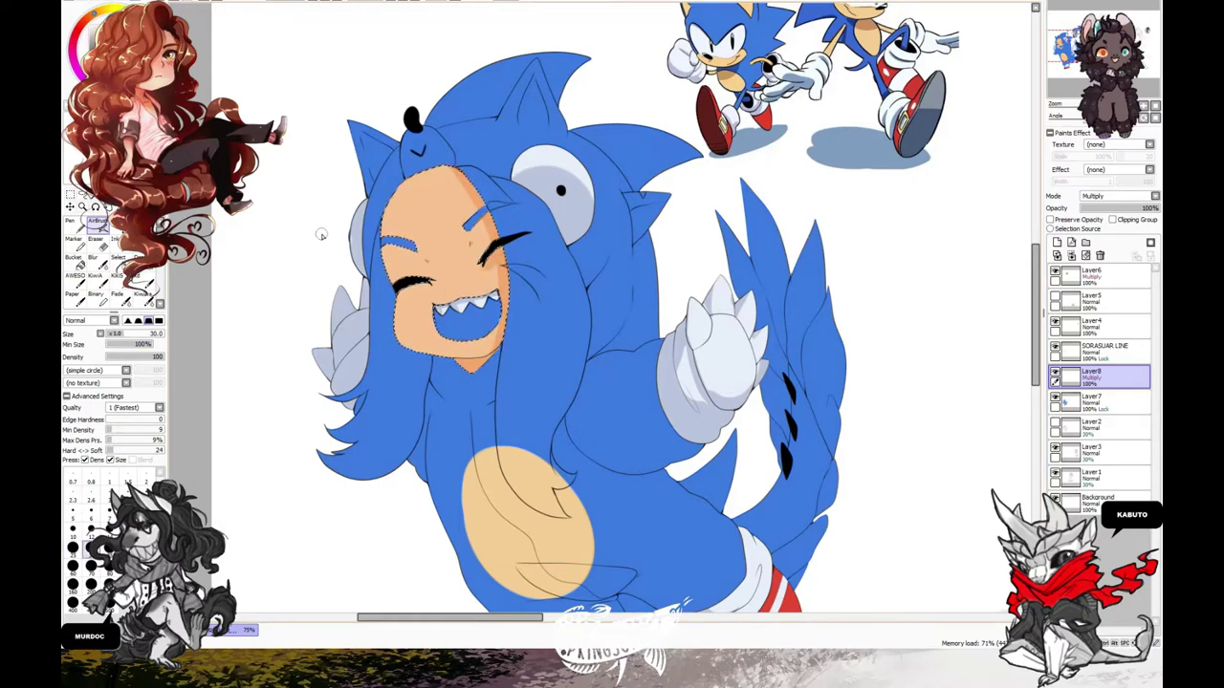
pyautogui.click(107, 344)
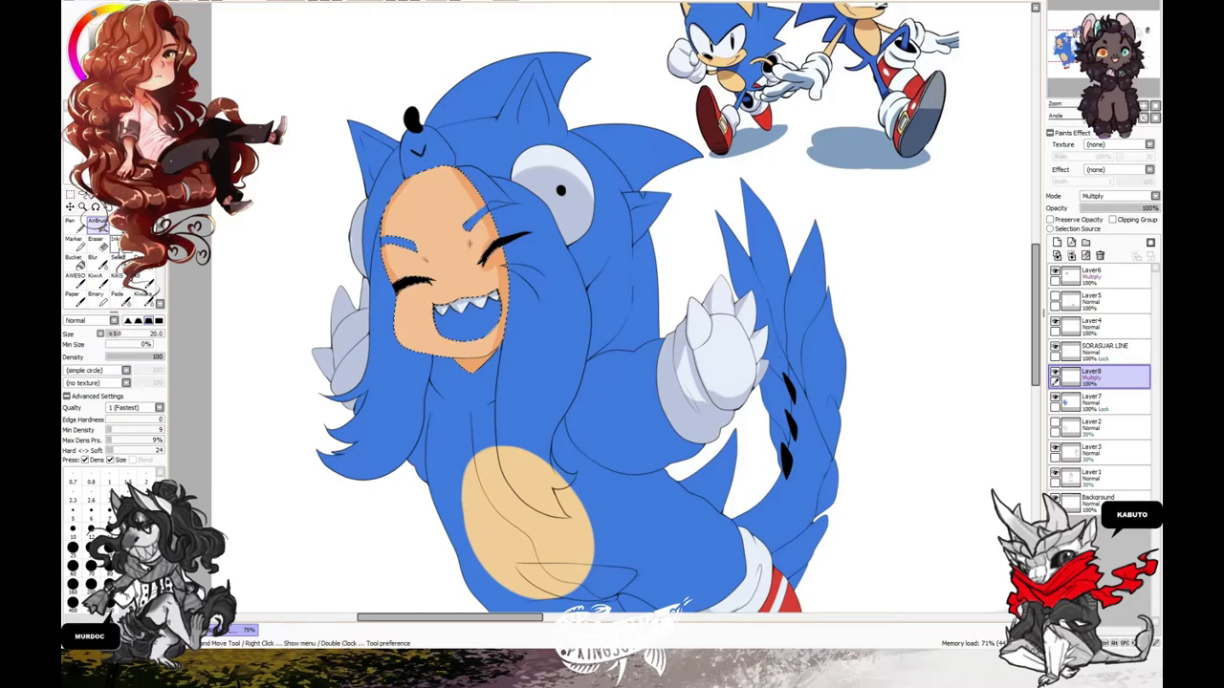
pyautogui.press('e')
pyautogui.press('v')
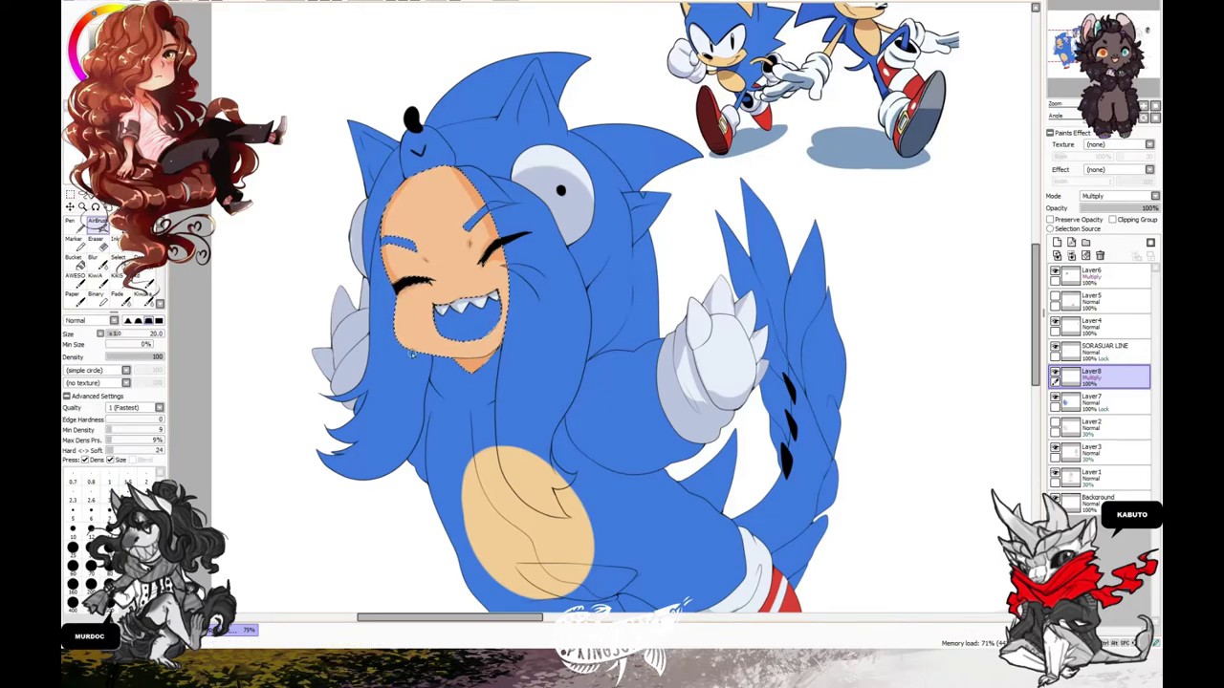
pyautogui.moveTo(435, 172); pyautogui.dragTo(397, 155)
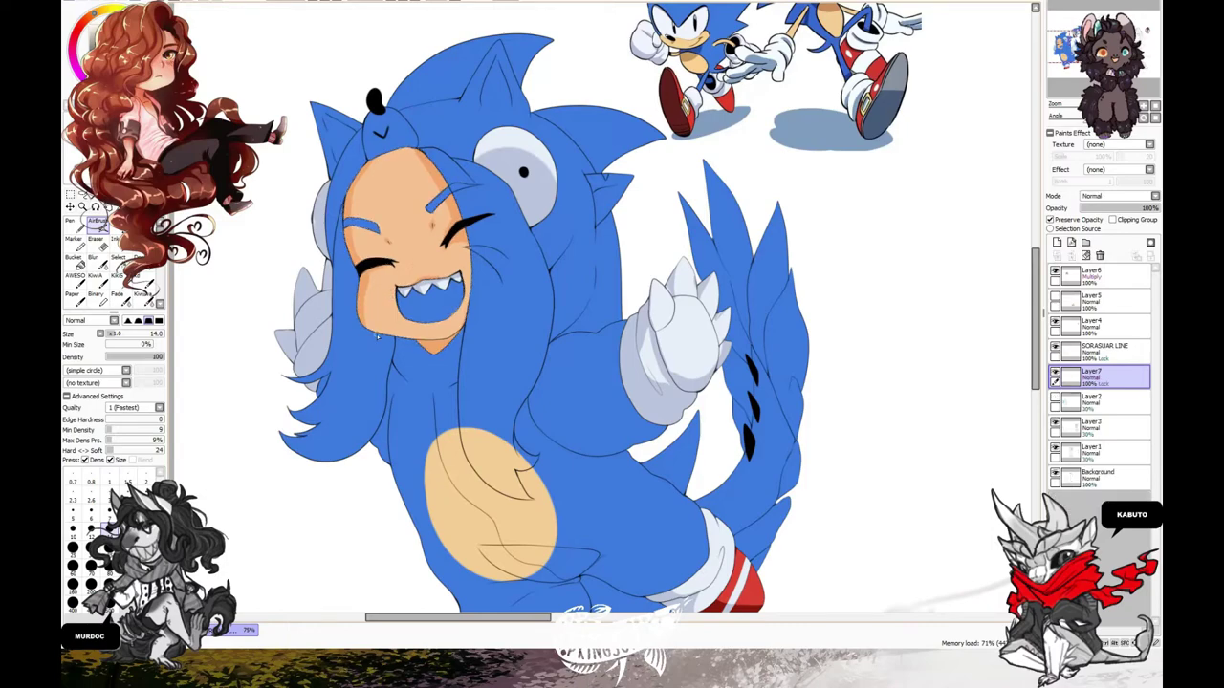
pyautogui.moveTo(391, 296); pyautogui.dragTo(360, 337)
# - Select both hair locks and the eyebrows on the SORASUAR LINE layer using Transparency (Strict), with Layer7 active for painting
pyautogui.press('w')
pyautogui.click(455, 330)
pyautogui.click(67, 328)
pyautogui.click(318, 361)
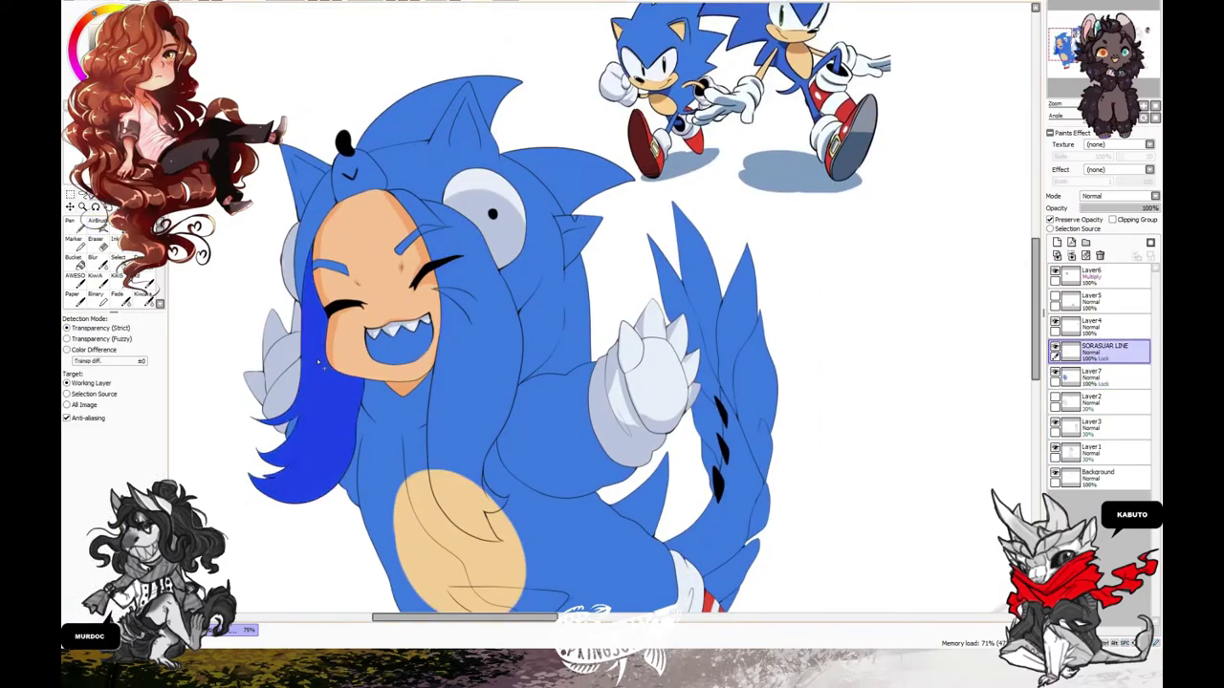
pyautogui.click(424, 253)
pyautogui.press('s')
pyautogui.scroll(-1, 430, 243)
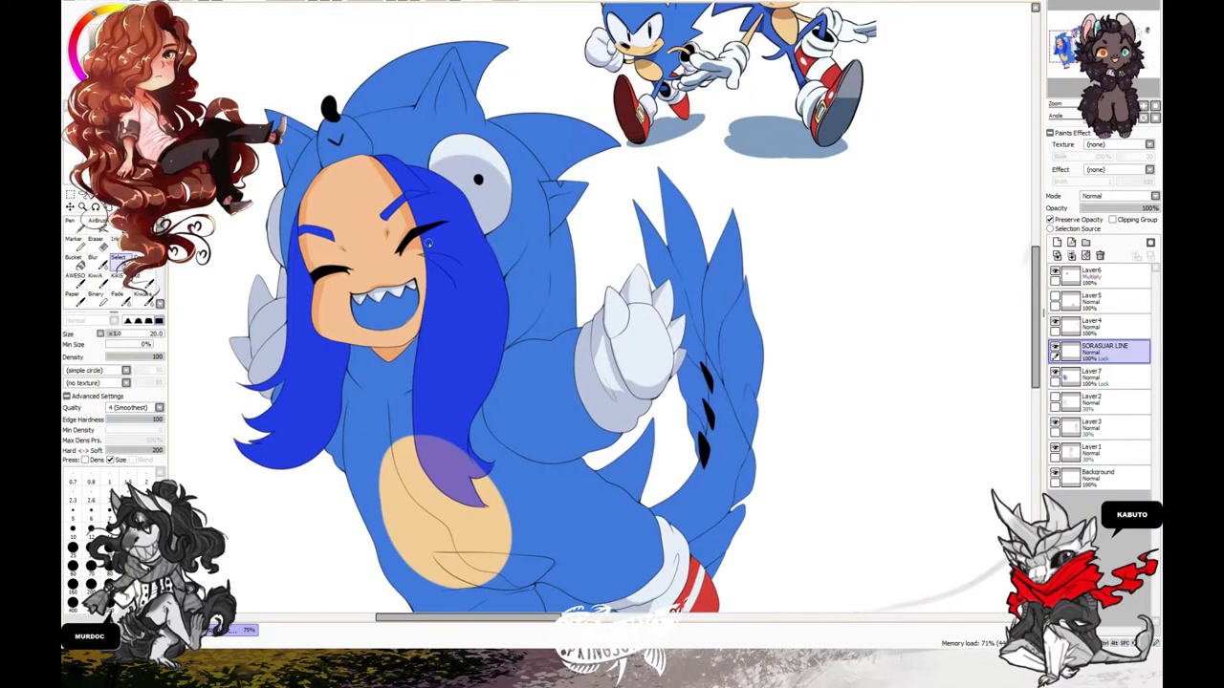
pyautogui.scroll(-1, 291, 380)
pyautogui.press('a')
pyautogui.click(1100, 376)
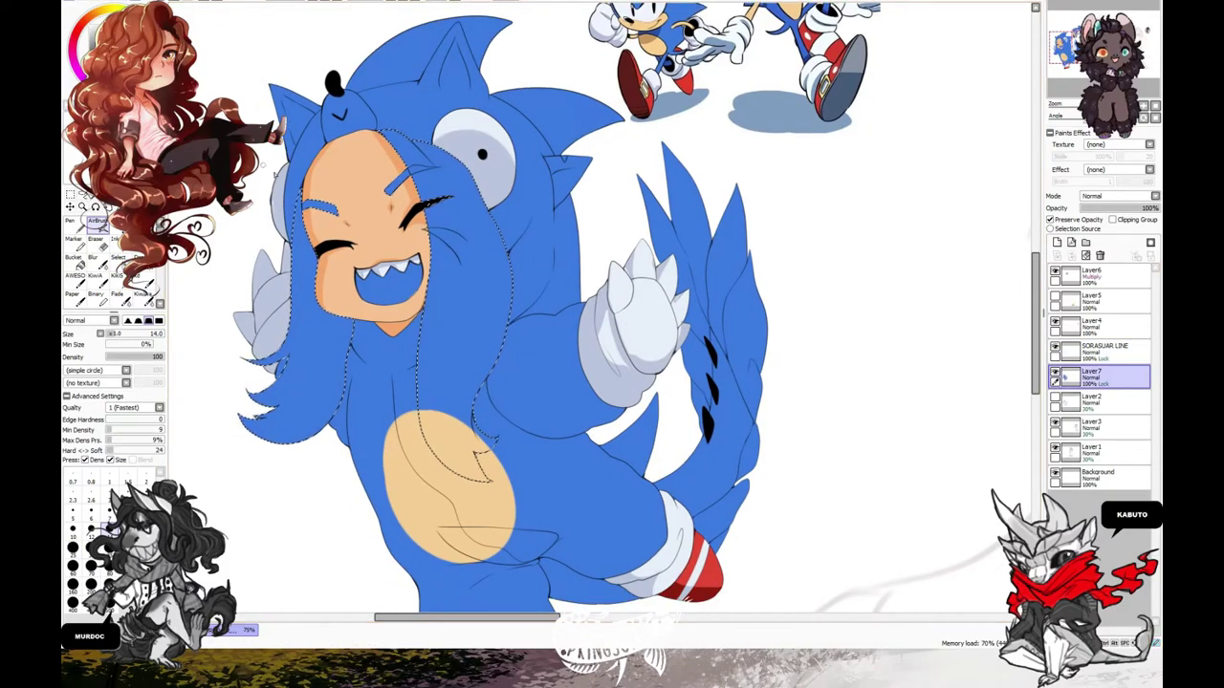
# - Fill the selected hair and eyebrows with green using the AirBrush at size 40
pyautogui.press(']')
pyautogui.press(']')
pyautogui.press(']')
pyautogui.press(']')
pyautogui.press(']')
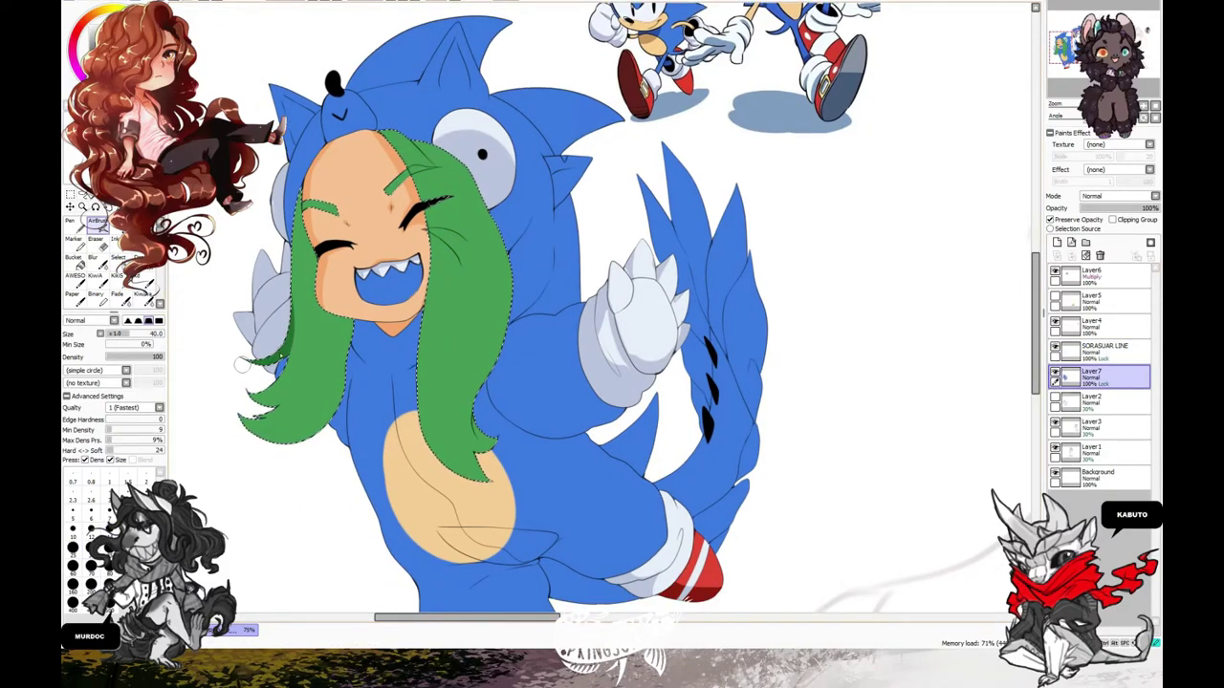
# - Paint dark green shadows on the hair lock beside the lowered hand, reducing the AirBrush to size 20
pyautogui.press('[')
pyautogui.press('[')
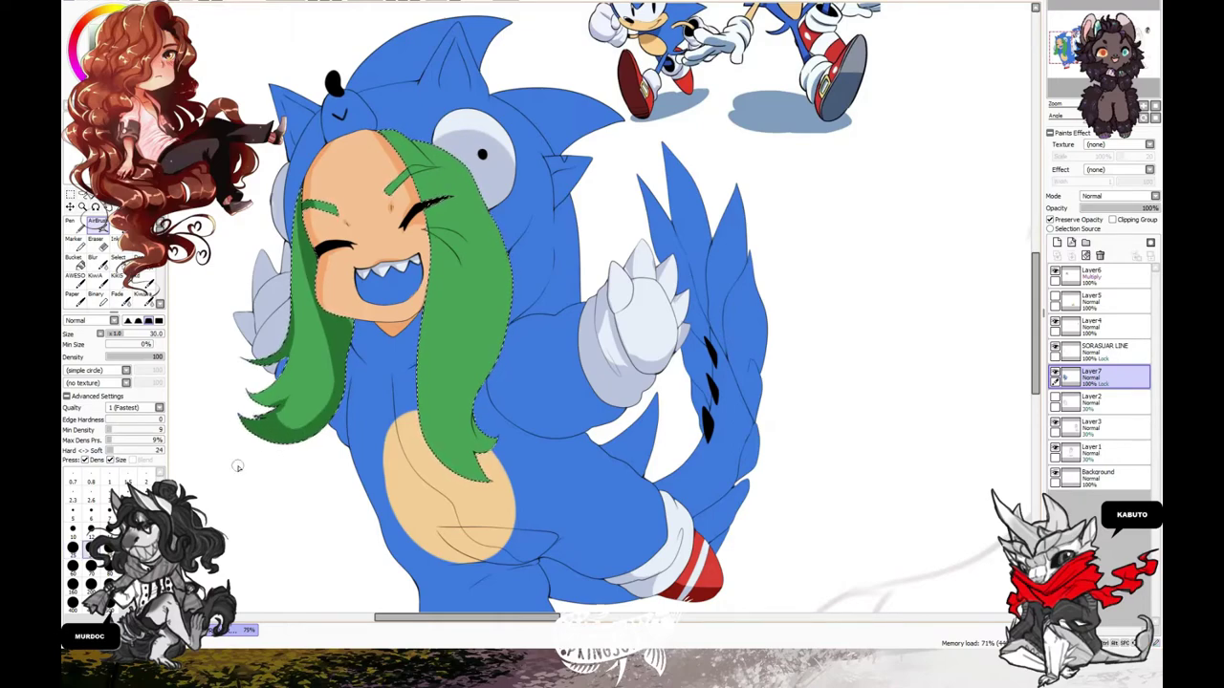
pyautogui.press('[')
pyautogui.press('[')
pyautogui.scroll(1, 319, 315)
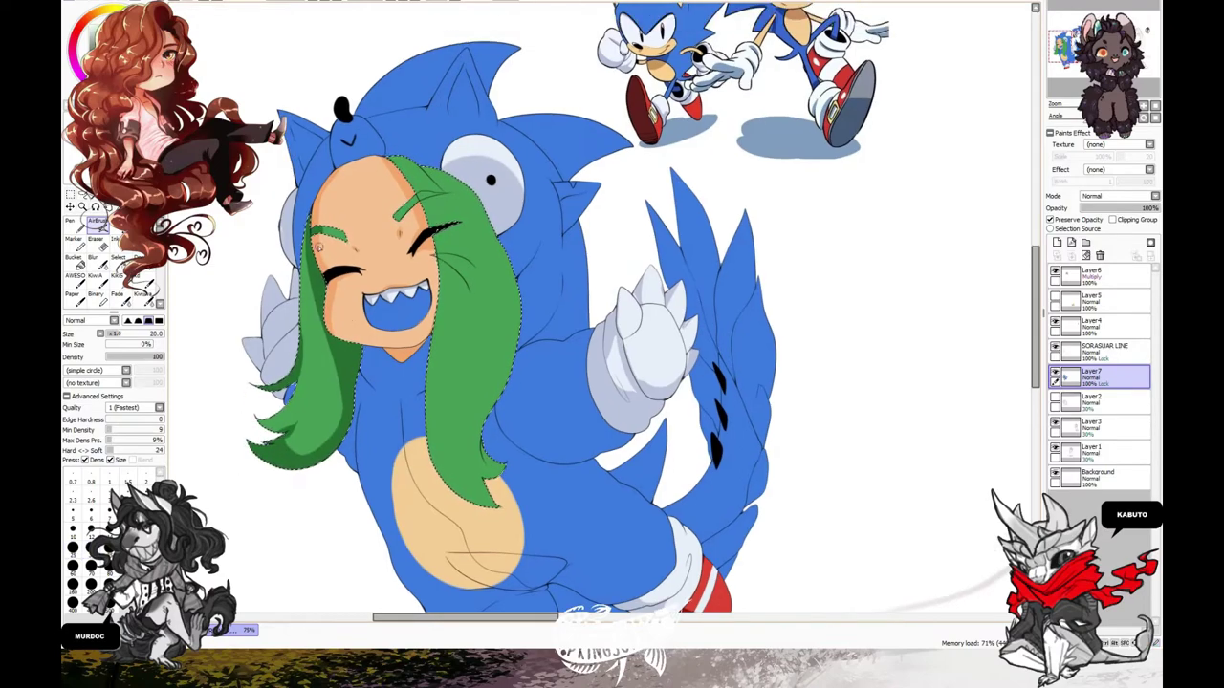
# - Paint dark green cel shadows on the long hair lock overlapping the belly patch, and clear the selection
pyautogui.press(']')
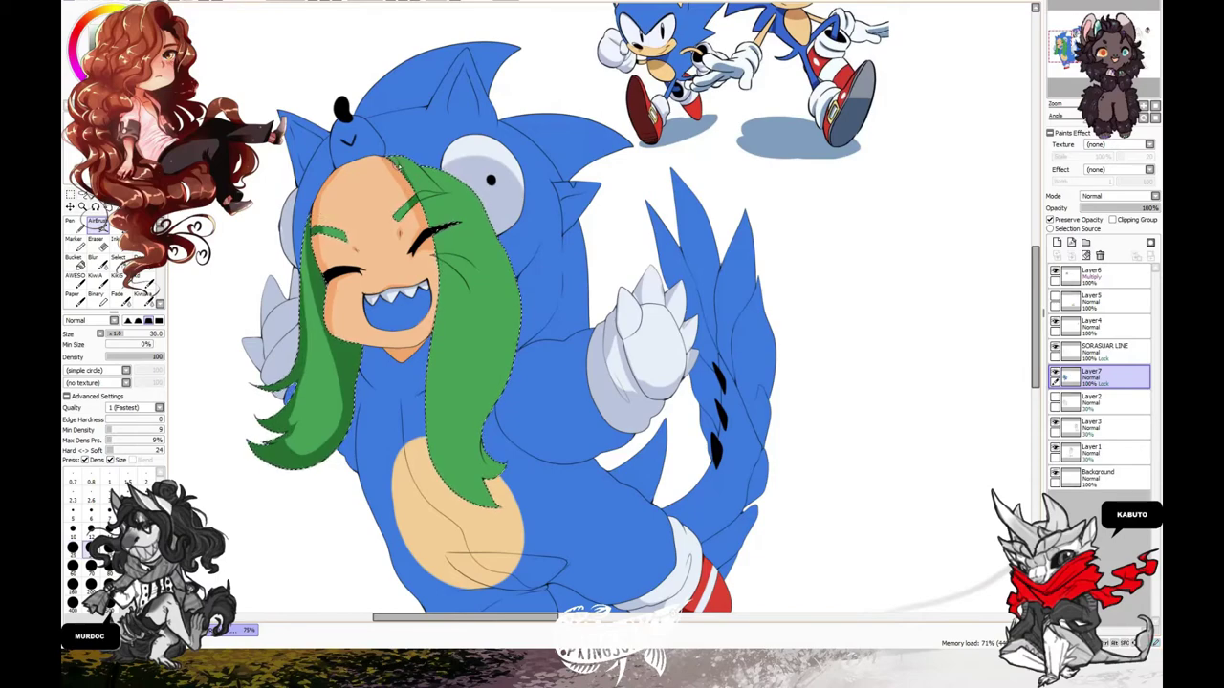
pyautogui.press(']')
pyautogui.press(']')
pyautogui.press(']')
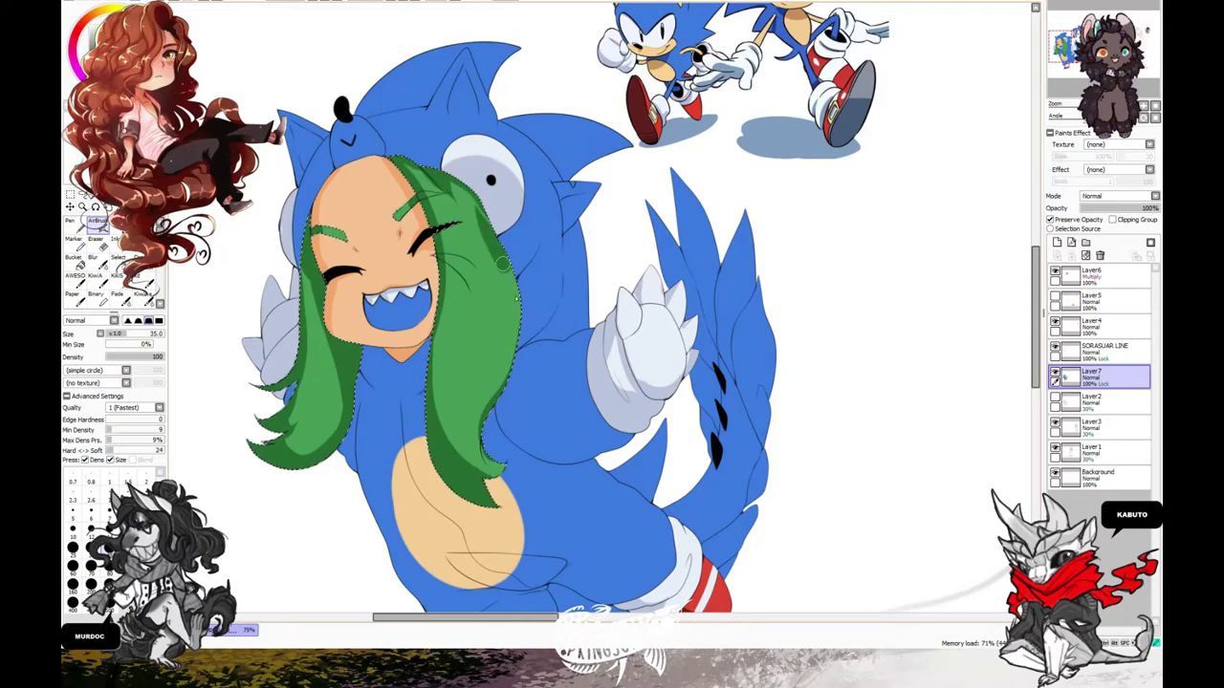
pyautogui.press('[')
pyautogui.press('[')
pyautogui.moveTo(476, 437); pyautogui.dragTo(501, 336)
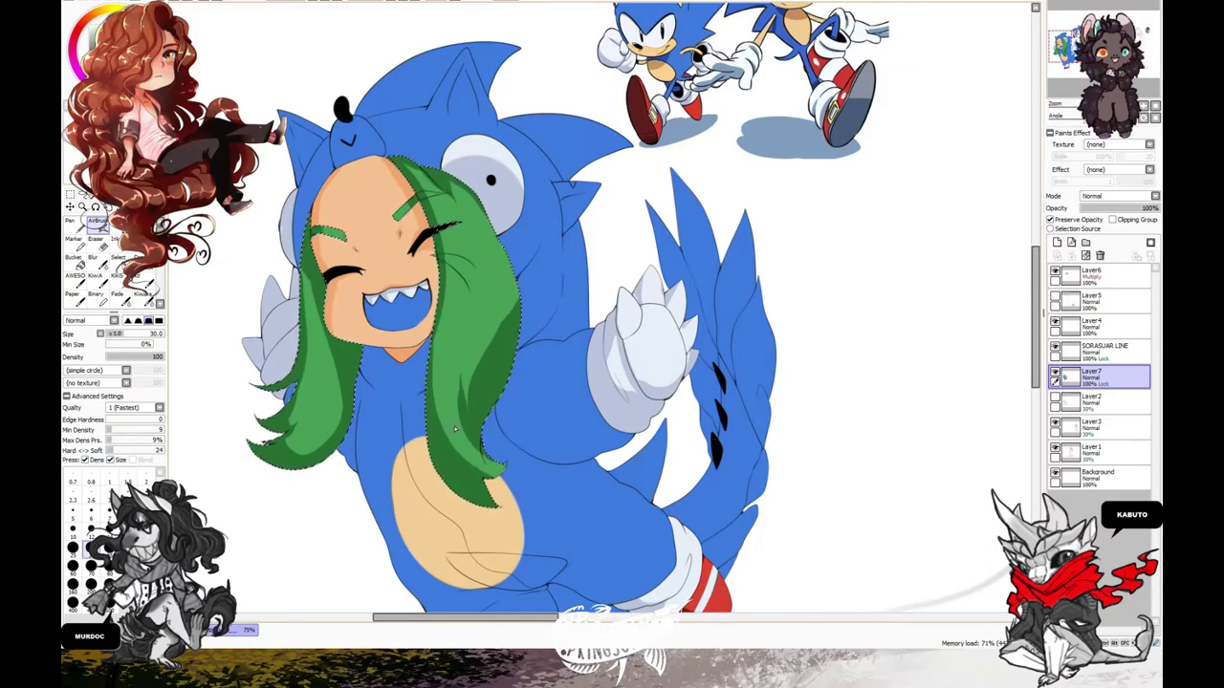
pyautogui.hotkey('ctrl', 'd')
# - Select the hood's muzzle and inner ears on the line layer and paint them peach on Layer7
pyautogui.moveTo(457, 435); pyautogui.dragTo(492, 481)
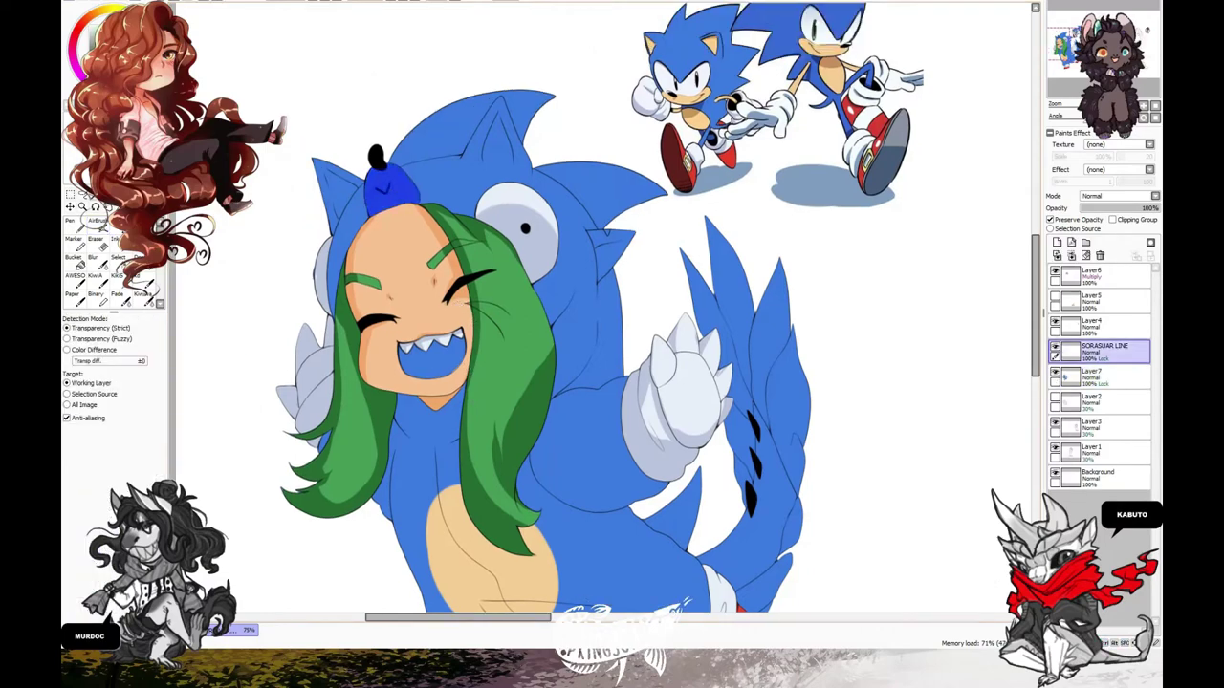
pyautogui.press('s')
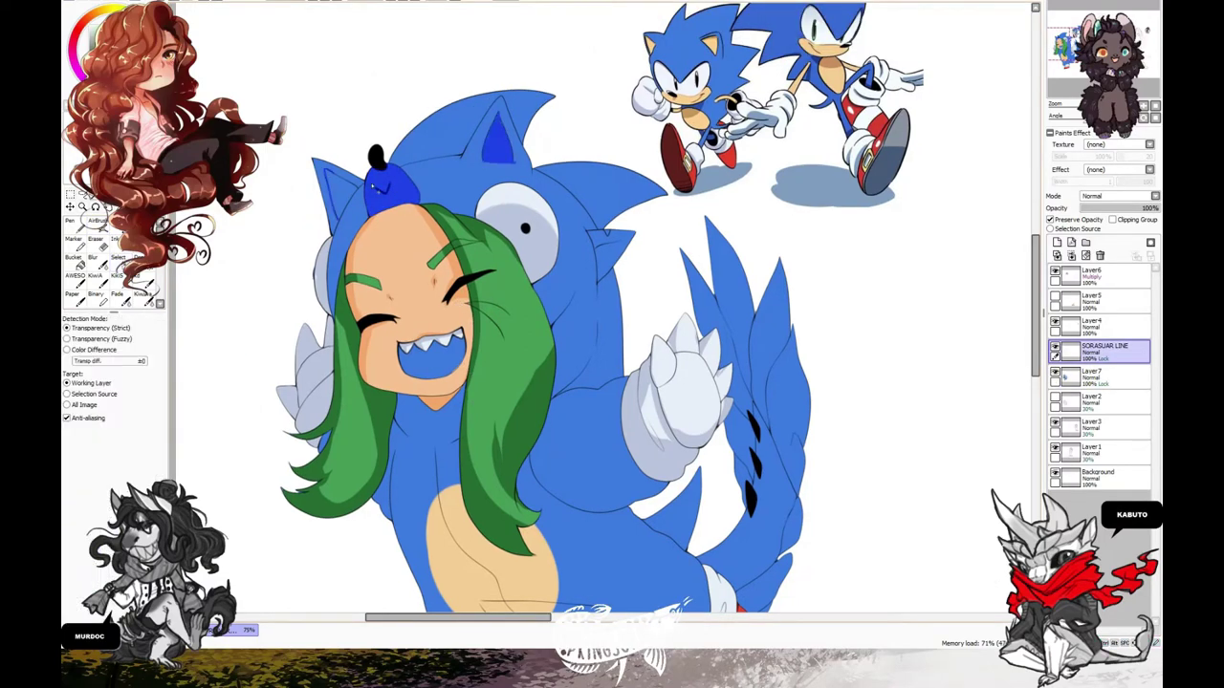
pyautogui.click(1100, 376)
pyautogui.click(96, 222)
pyautogui.moveTo(369, 167); pyautogui.dragTo(388, 196)
pyautogui.moveTo(573, 334); pyautogui.dragTo(597, 360)
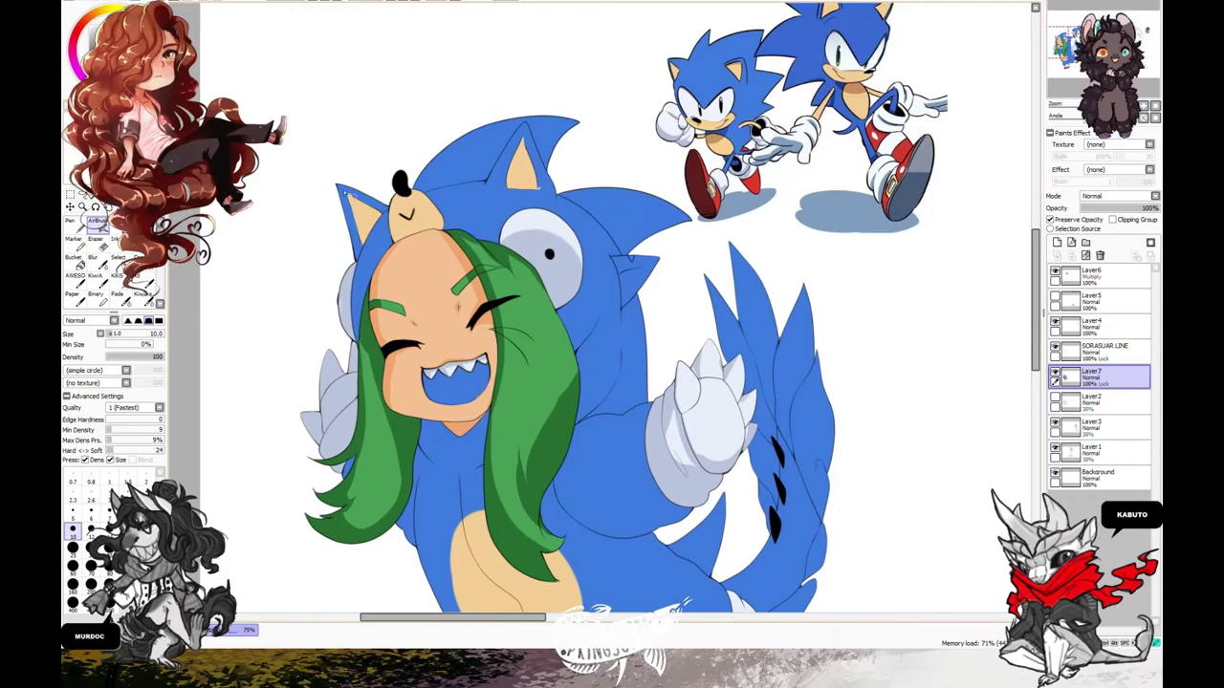
# - Select the pointed ear beside the hood's large eye, paint it skin tone with orange shading, and clear the selection
pyautogui.press('s')
pyautogui.moveTo(621, 263)
pyautogui.mouseDown()
pyautogui.moveTo(636, 286)
pyautogui.moveTo(628, 277)
pyautogui.mouseUp()
pyautogui.press('v')
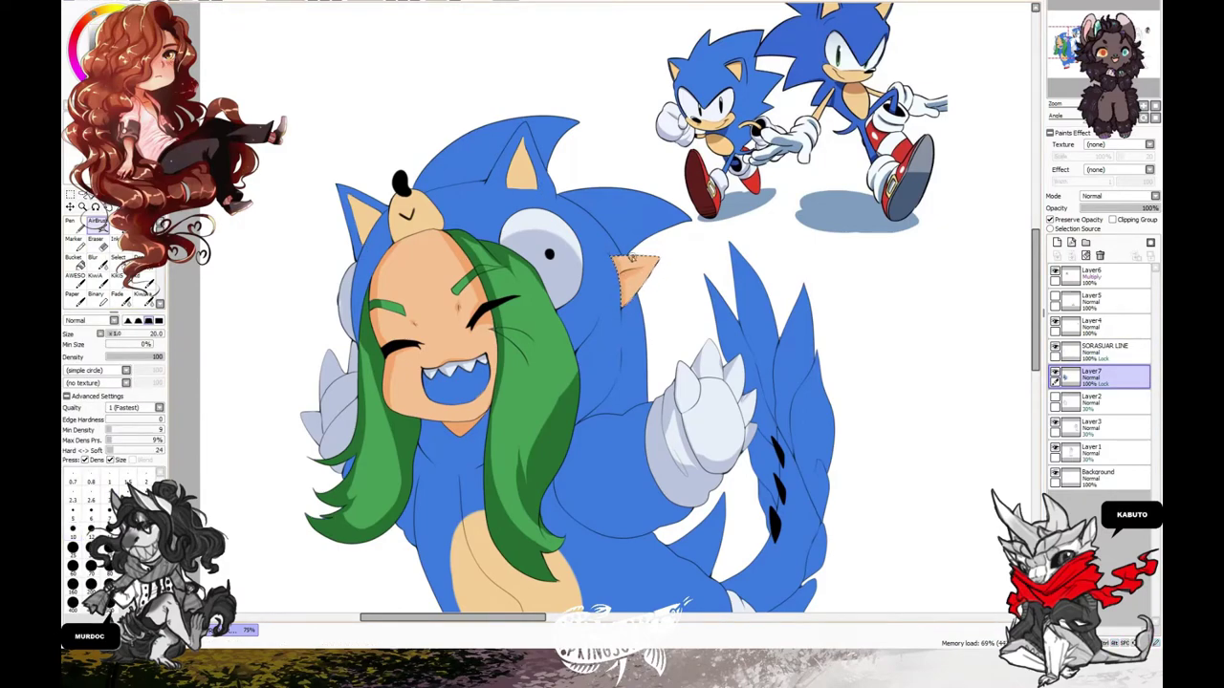
pyautogui.press('[')
pyautogui.hotkey('ctrl', 'd')
# - Select the whole tail on the line layer and paint it off-white with first blue-gray shadows on Layer7
pyautogui.scroll(-2, 513, 375)
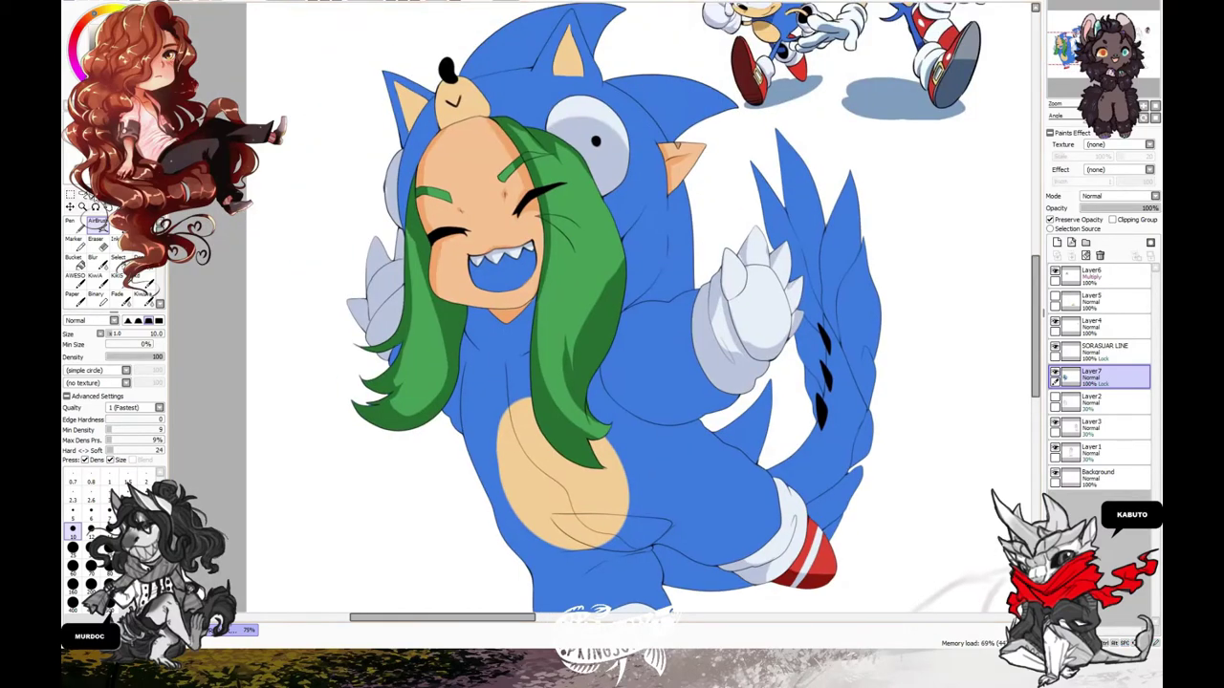
pyautogui.press('w')
pyautogui.click(1105, 349)
pyautogui.click(797, 304)
pyautogui.click(797, 304)
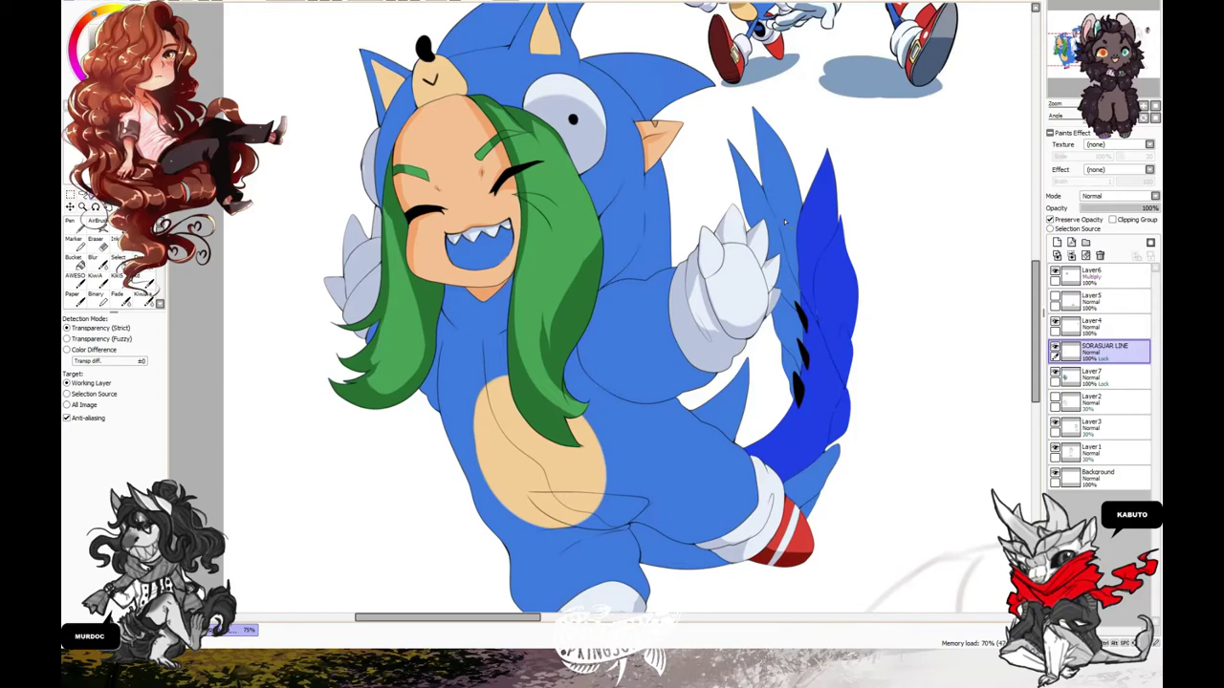
pyautogui.press('b')
pyautogui.click(716, 332)
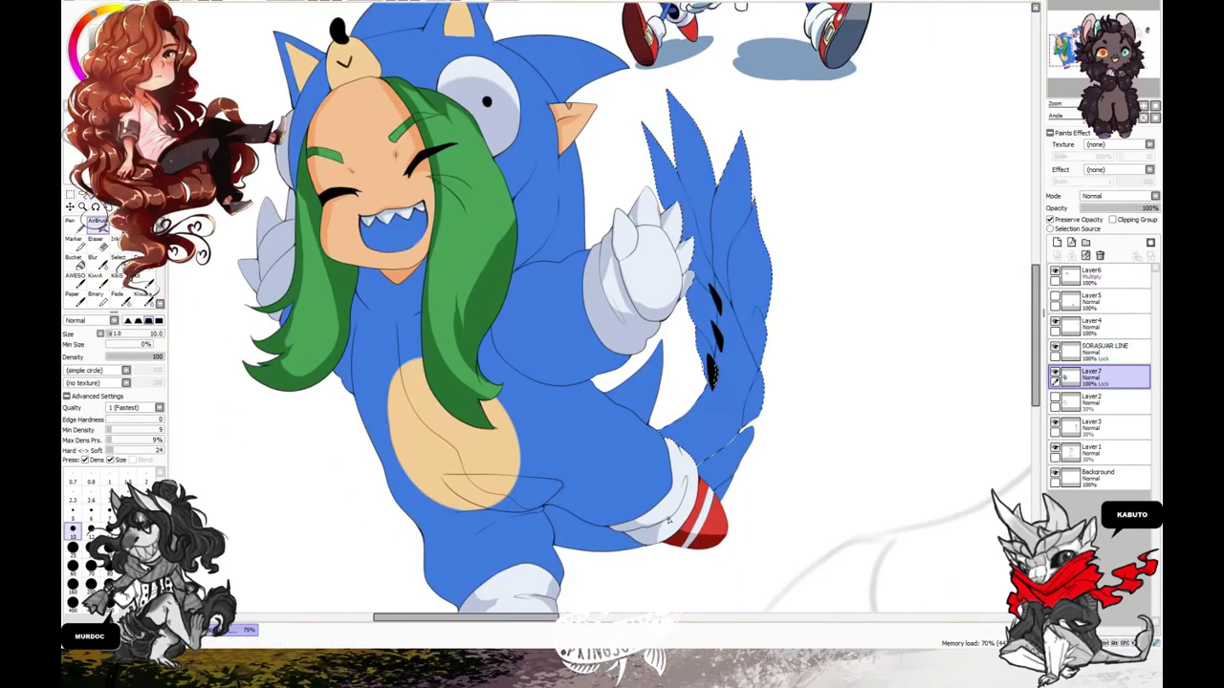
pyautogui.moveTo(726, 287); pyautogui.dragTo(713, 411)
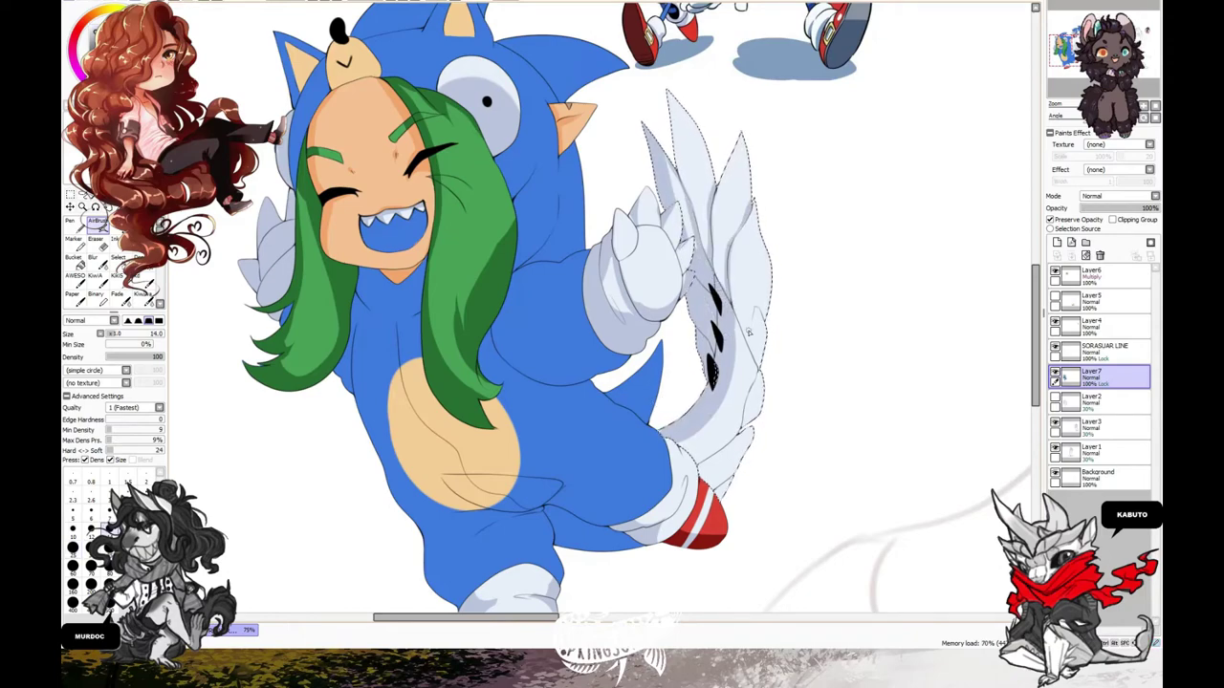
# - Add blue-gray cel shadows along the tail's overlapping spikes with the AirBrush at sizes 14 to 20, and clear the selection
pyautogui.click(90, 529)
pyautogui.press(']')
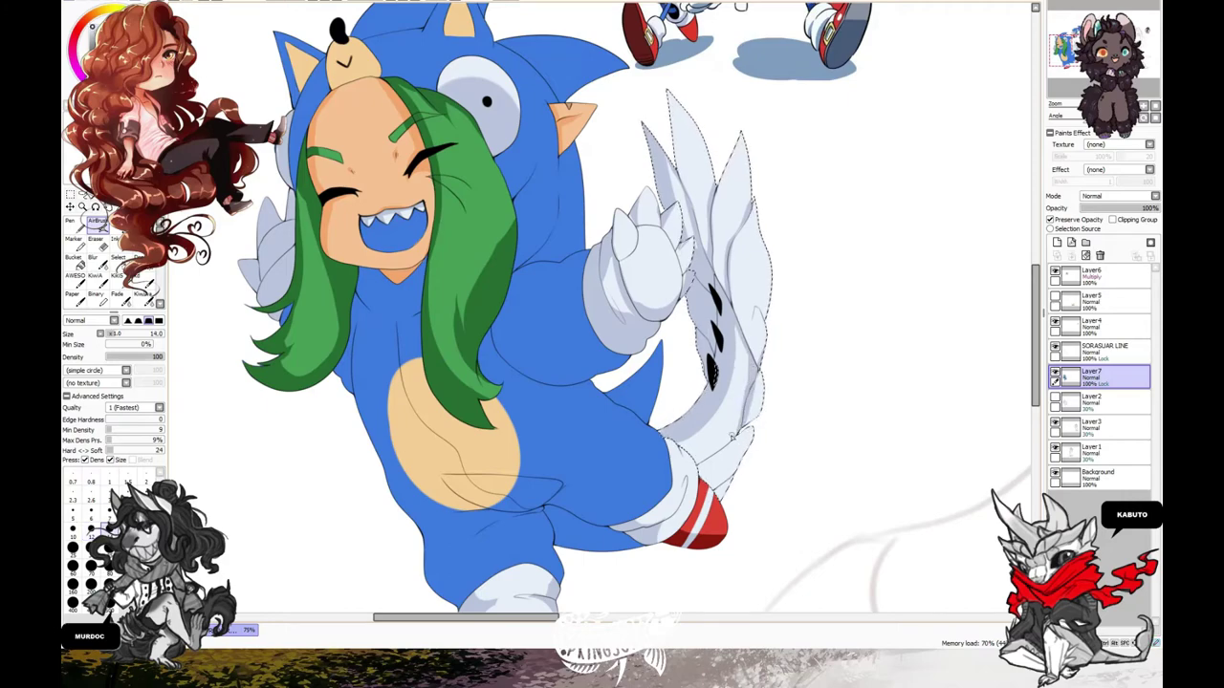
pyautogui.press(']')
pyautogui.press(']')
pyautogui.press('[')
pyautogui.press('[')
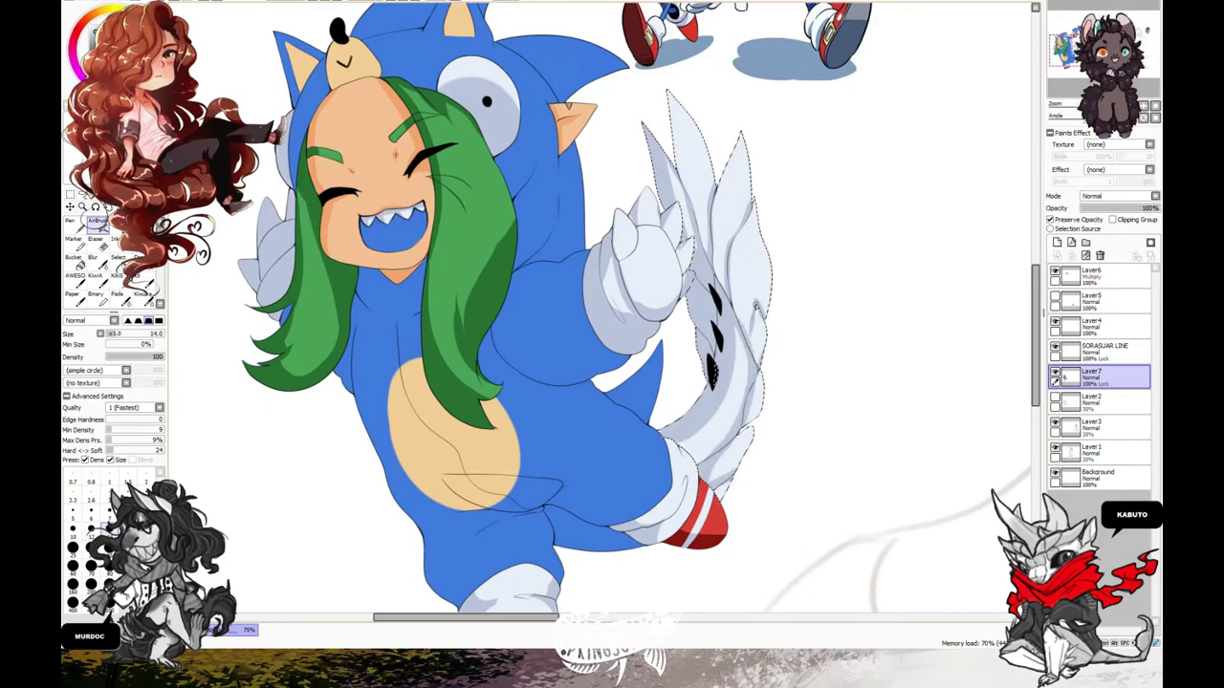
pyautogui.press(']')
pyautogui.press(']')
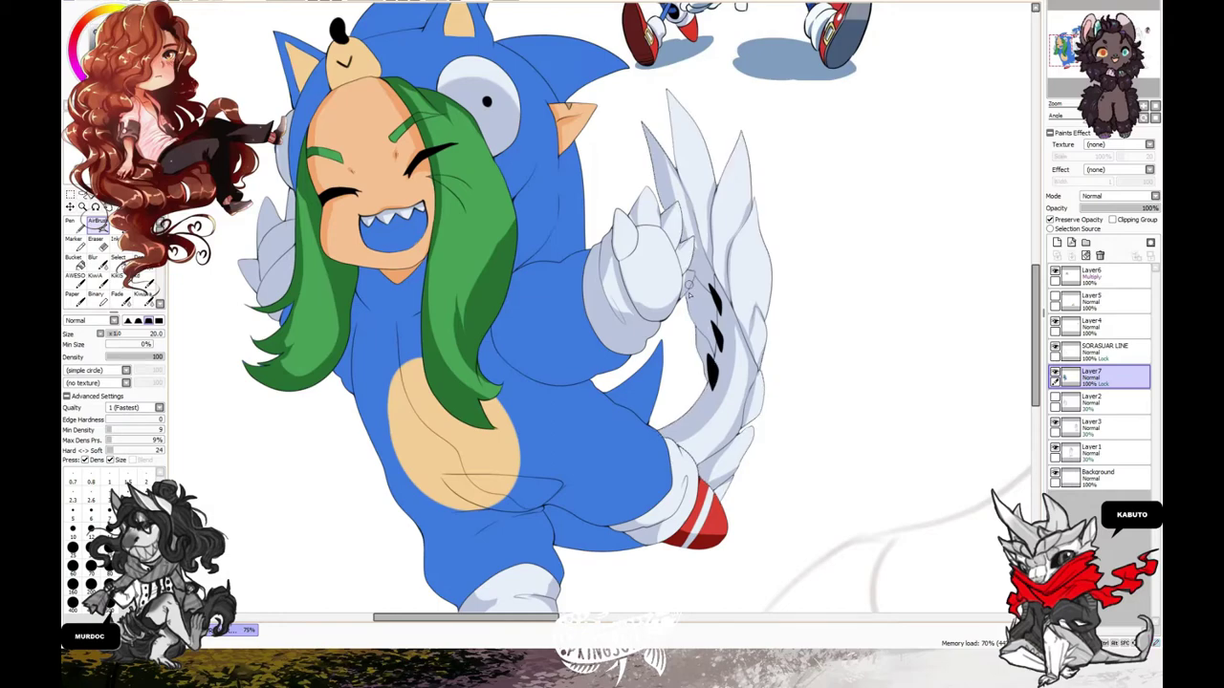
pyautogui.hotkey('ctrl', 'd')
# - Select the area beneath the raised leg on the line layer and paint it dark gray on Layer7
pyautogui.click(1100, 350)
pyautogui.scroll(-2, 621, 383)
pyautogui.click(621, 560)
pyautogui.press('a')
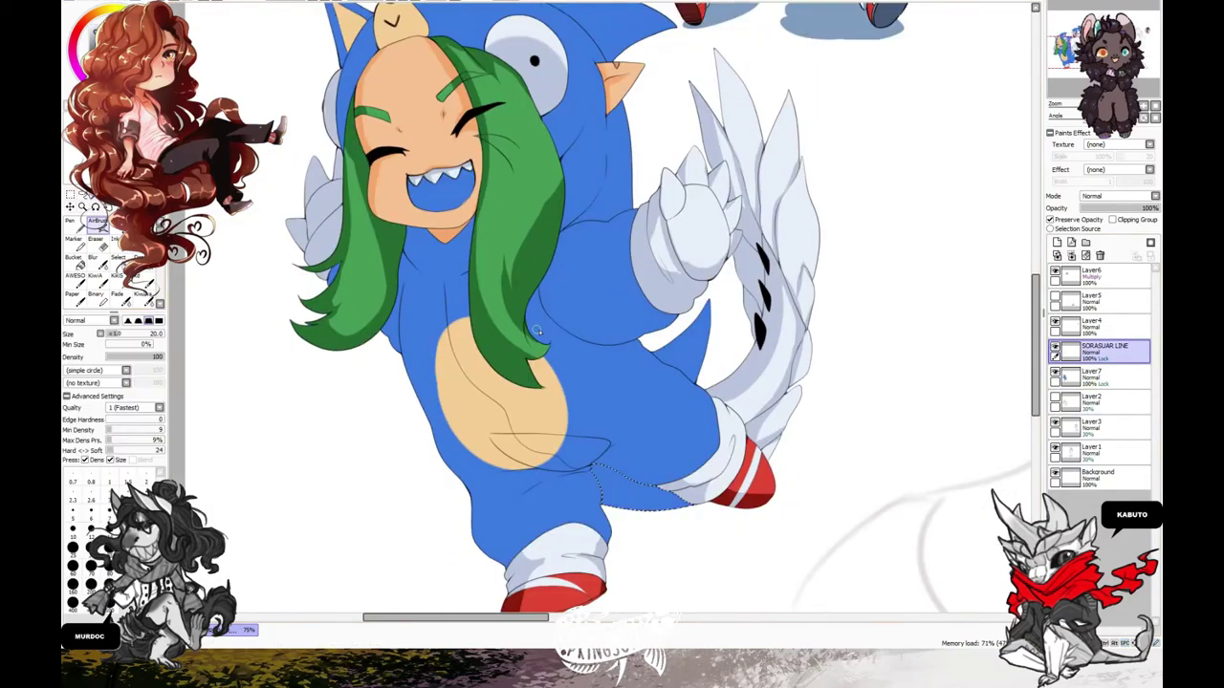
pyautogui.click(1100, 374)
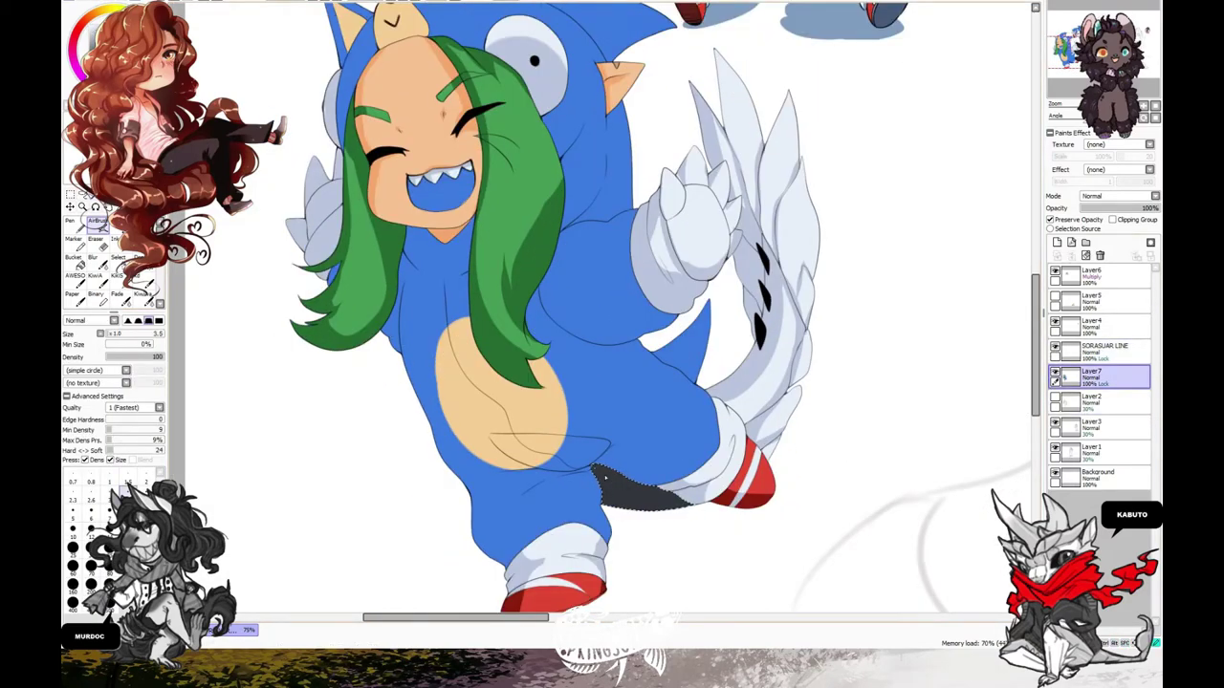
pyautogui.click(73, 514)
# - Select the inside of the open mouth and paint it crimson with the AirBrush at size 9
pyautogui.scroll(3, 612, 306)
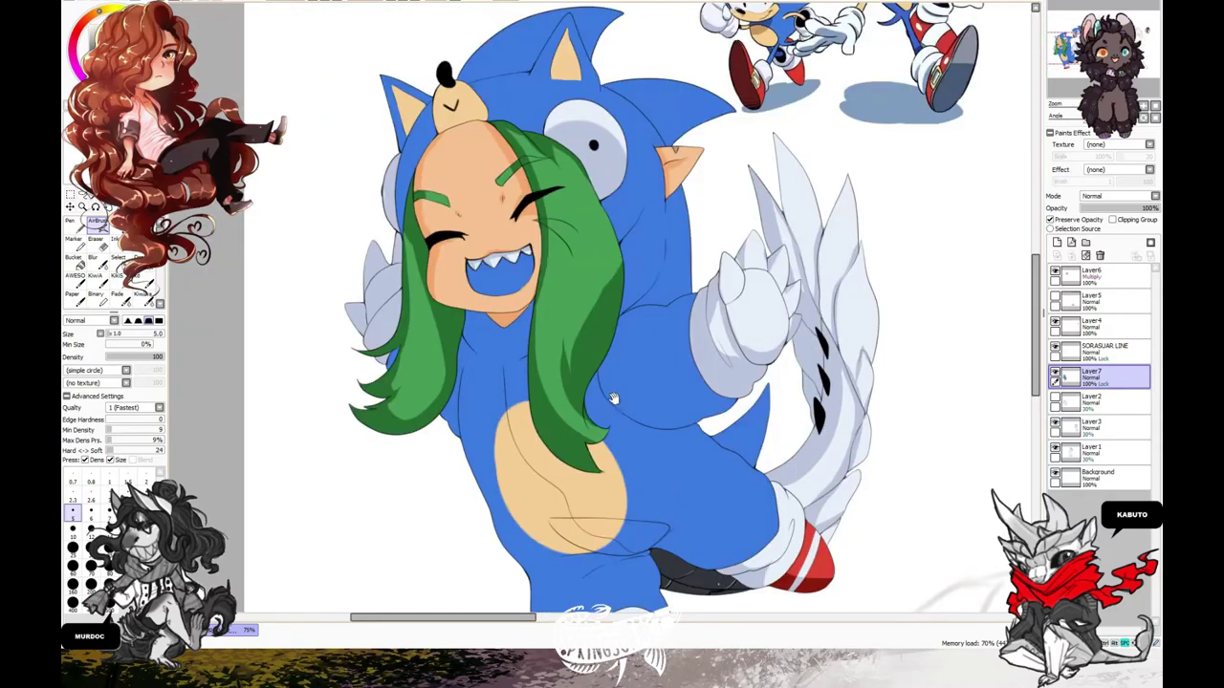
pyautogui.click(502, 320)
pyautogui.click(90, 513)
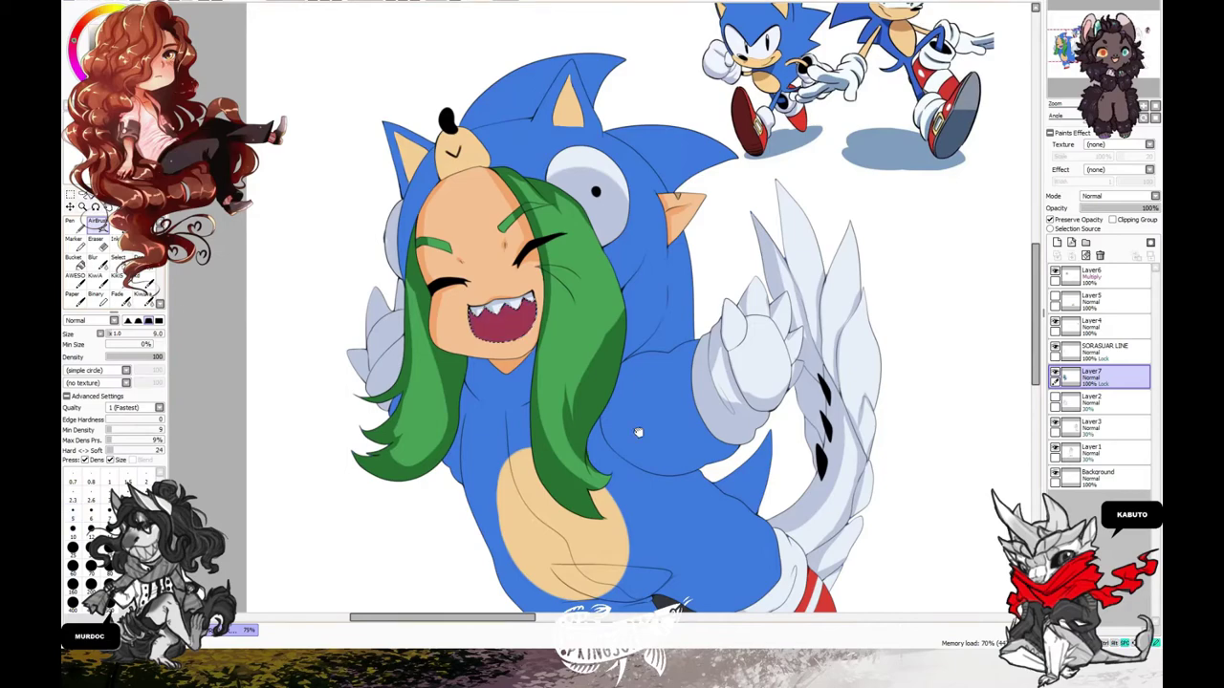
# - Paint a bright red tongue inside the selected mouth on Layer7 with the AirBrush at size 6
pyautogui.scroll(-2, 612, 306)
pyautogui.moveTo(463, 270); pyautogui.dragTo(488, 277)
pyautogui.press('[')
pyautogui.press('[')
pyautogui.press('[')
pyautogui.press('[')
pyautogui.press('[')
pyautogui.press('[')
pyautogui.press('[')
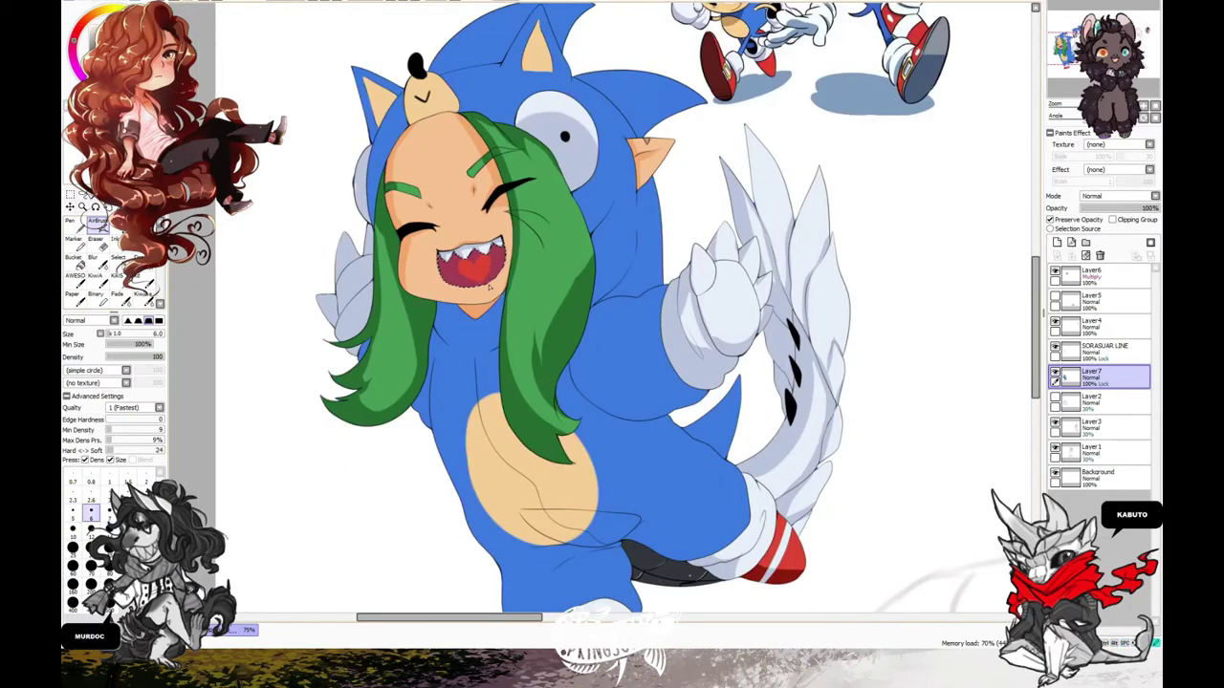
# - Refine the tongue's shape against the crimson mouth with the AirBrush at sizes 6 to 9, and clear the selection
pyautogui.press(']')
pyautogui.press(']')
pyautogui.press(']')
pyautogui.moveTo(463, 269)
pyautogui.mouseDown()
pyautogui.moveTo(490, 279)
pyautogui.moveTo(499, 259)
pyautogui.moveTo(488, 279)
pyautogui.mouseUp()
pyautogui.press('[')
pyautogui.press('[')
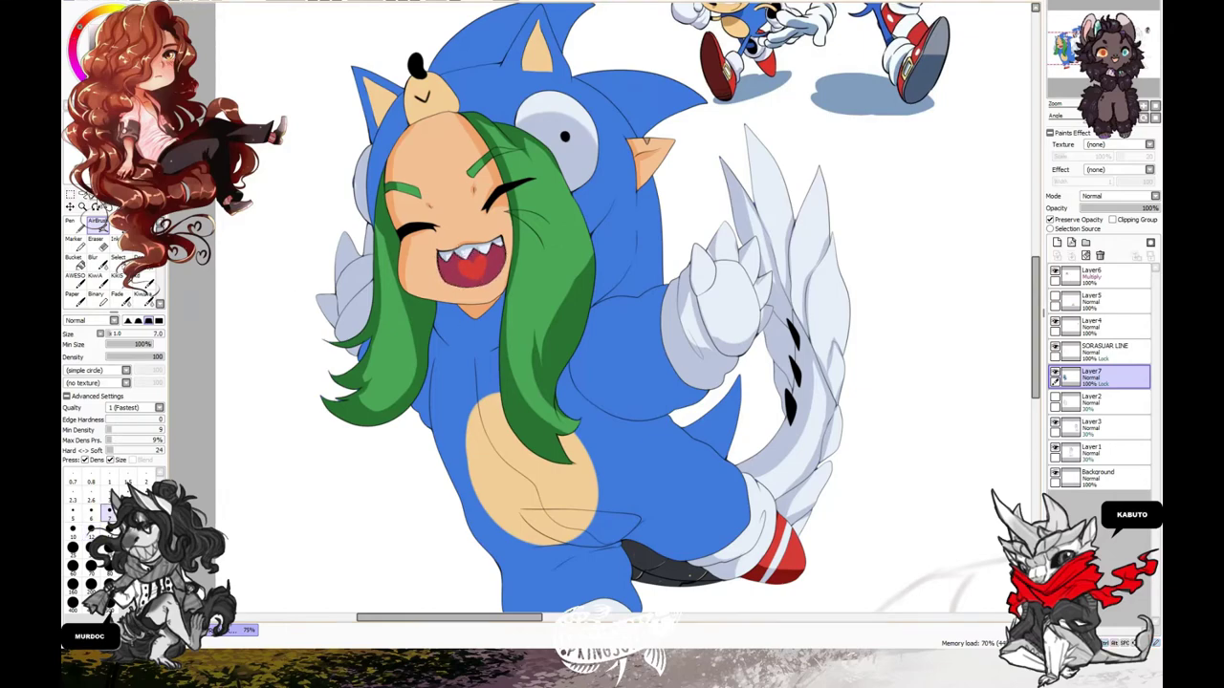
# - Recolor the hair's line art green on the SORASUAR LINE layer with the AirBrush at sizes 70 and 30
pyautogui.click(1105, 350)
pyautogui.click(91, 565)
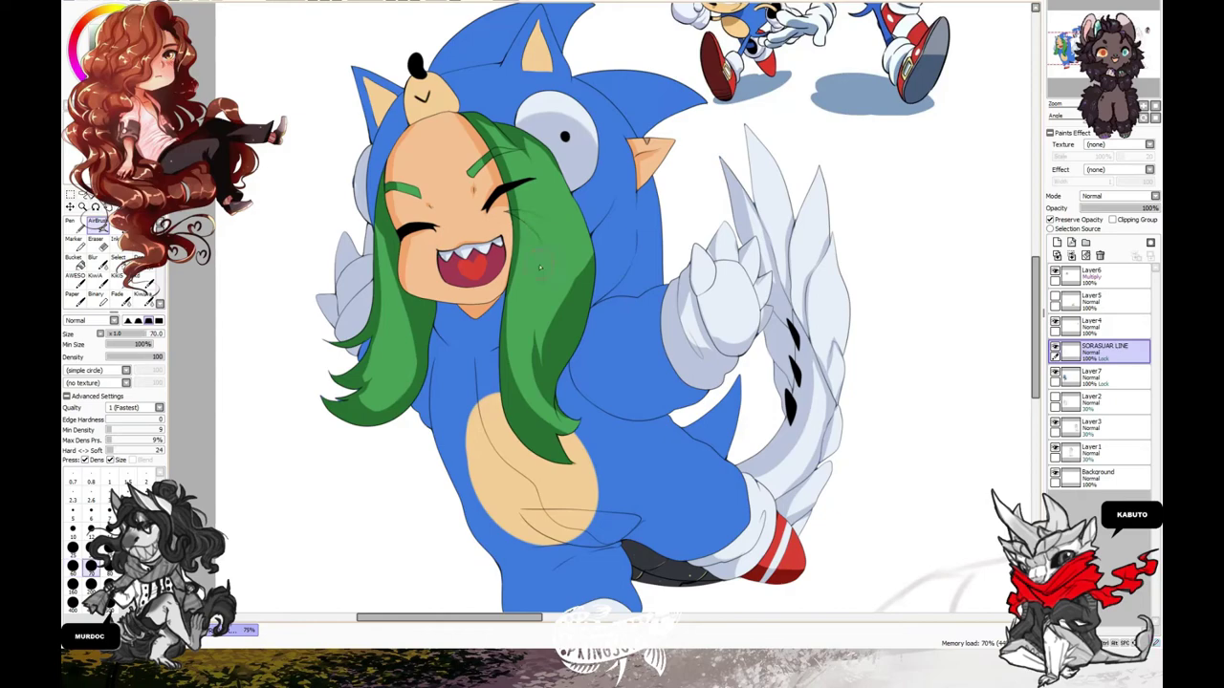
pyautogui.moveTo(503, 348); pyautogui.dragTo(521, 413)
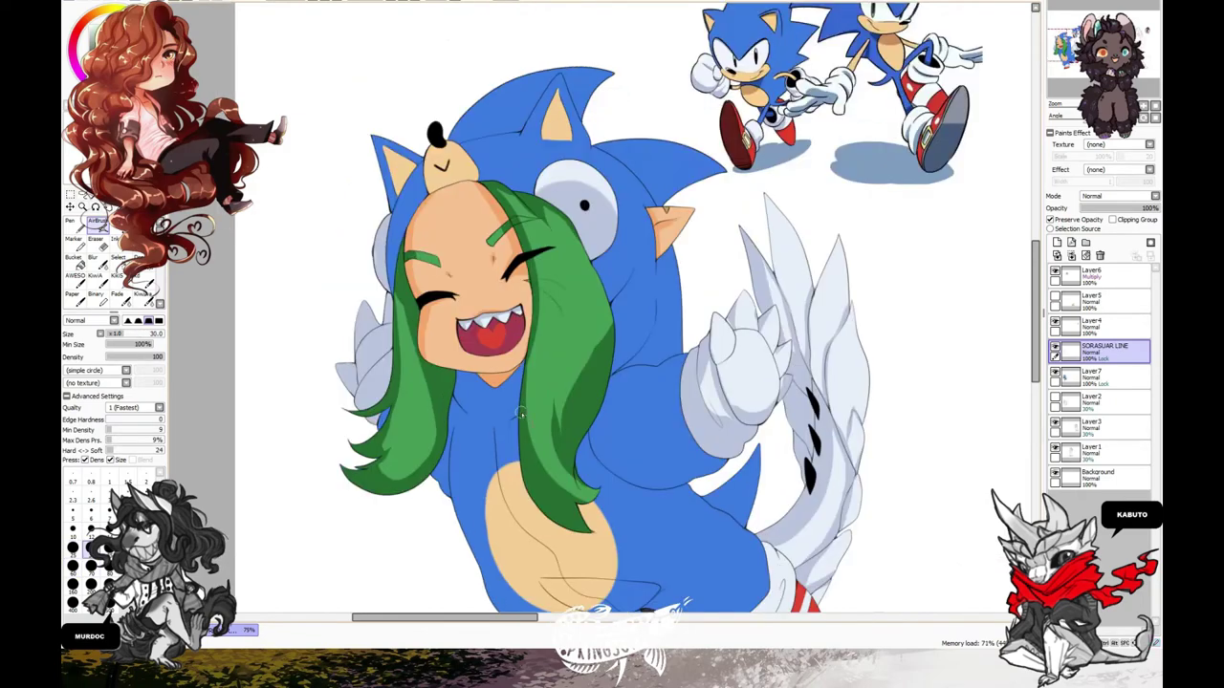
pyautogui.moveTo(484, 236); pyautogui.dragTo(481, 291)
# - Select the hood's back spikes and the collar area on the line layer and paint them darker blue on Layer7
pyautogui.press('s')
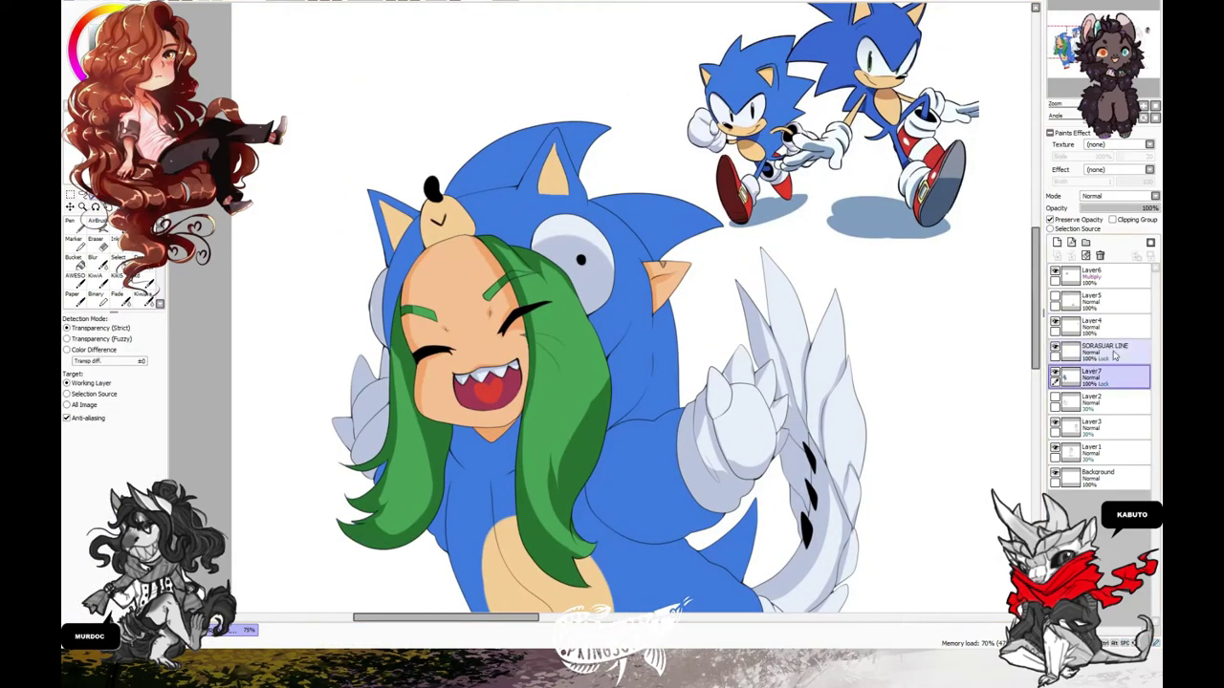
pyautogui.scroll(-3, 430, 287)
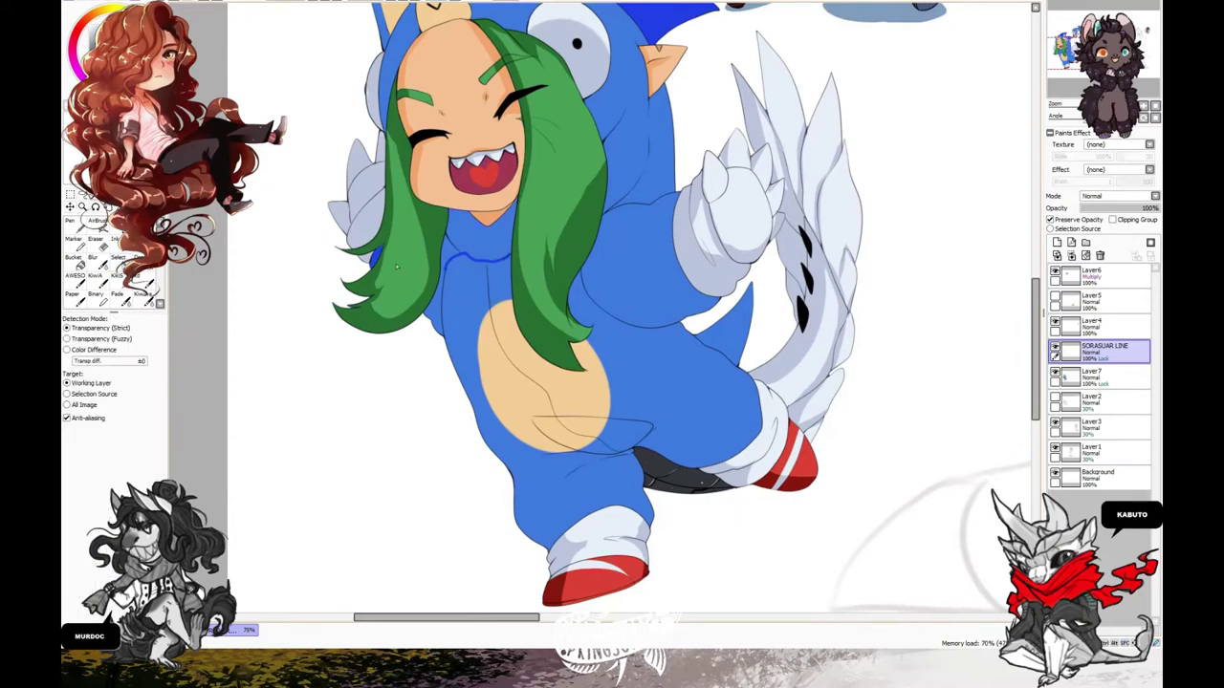
pyautogui.scroll(-2, 447, 287)
pyautogui.press('a')
pyautogui.scroll(1, 450, 382)
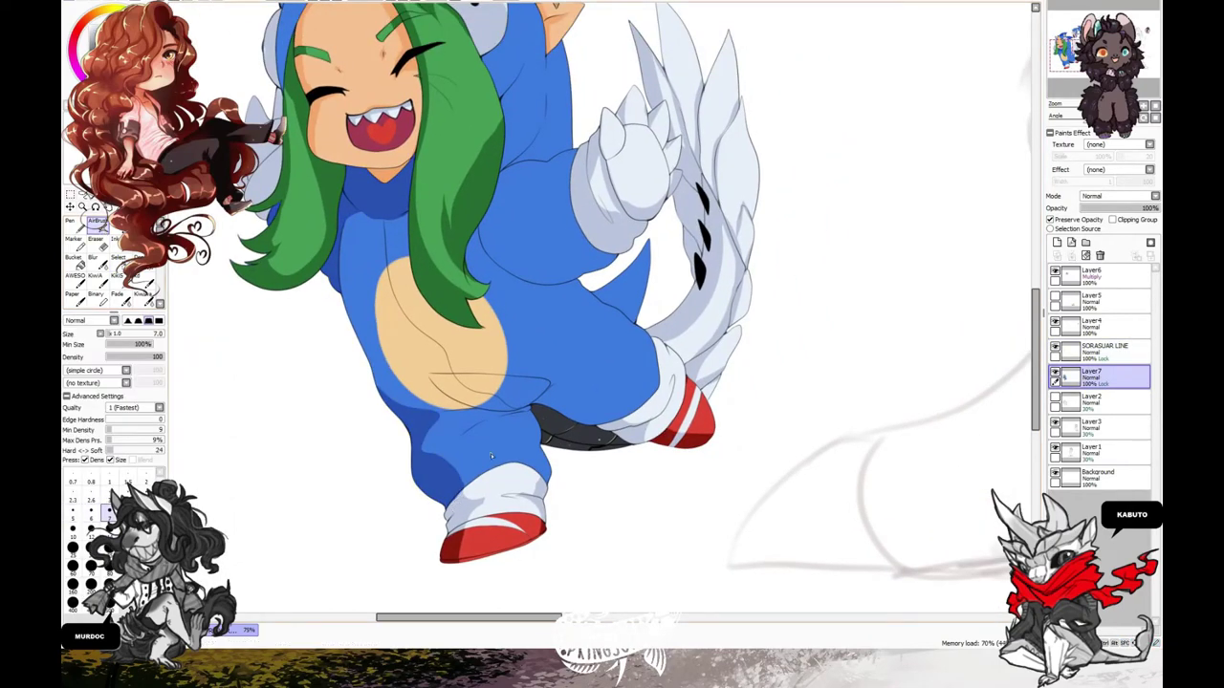
# - Select the blue suit on the line layer and paint dark blue cel shadows on the torso and legs at sizes 10 to 25
pyautogui.press('w')
pyautogui.click(440, 330)
pyautogui.scroll(1, 515, 331)
pyautogui.scroll(-1, 515, 331)
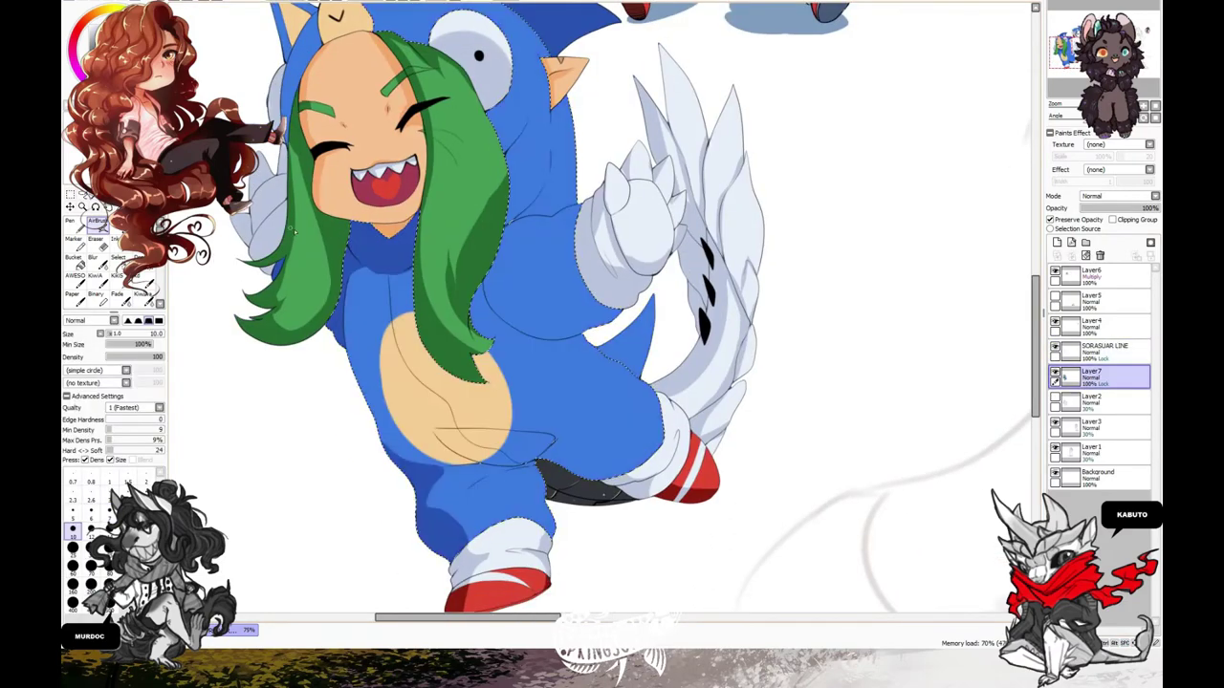
pyautogui.press('a')
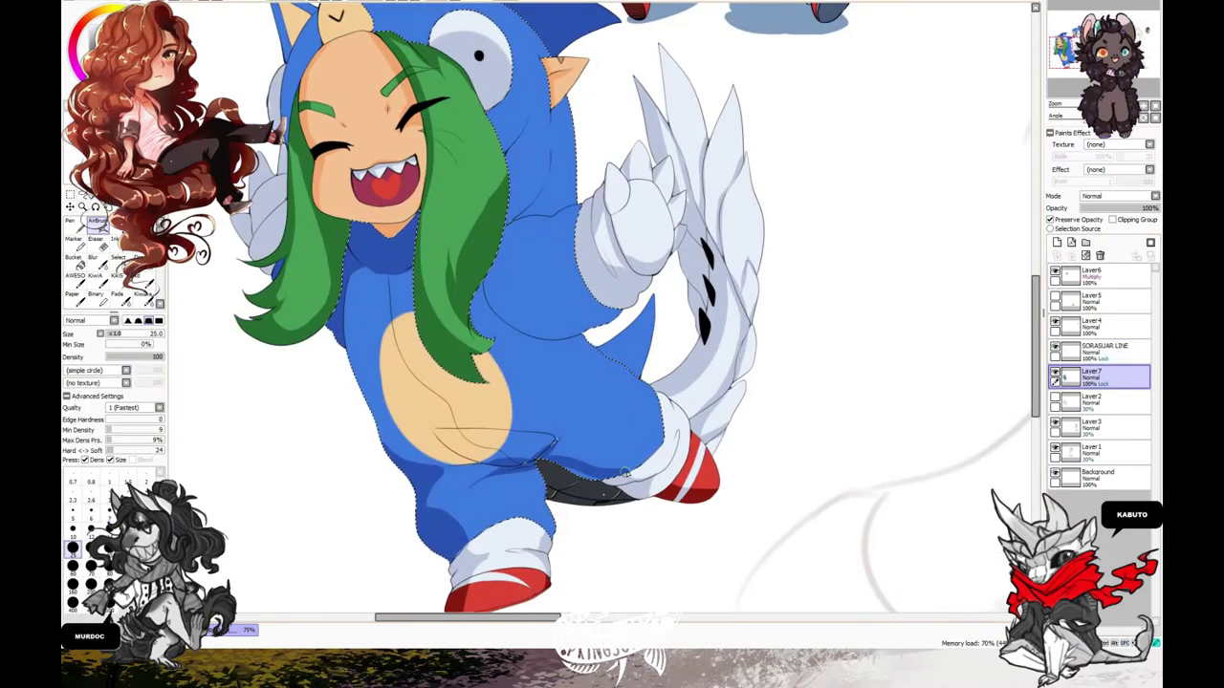
pyautogui.moveTo(424, 512); pyautogui.dragTo(458, 592)
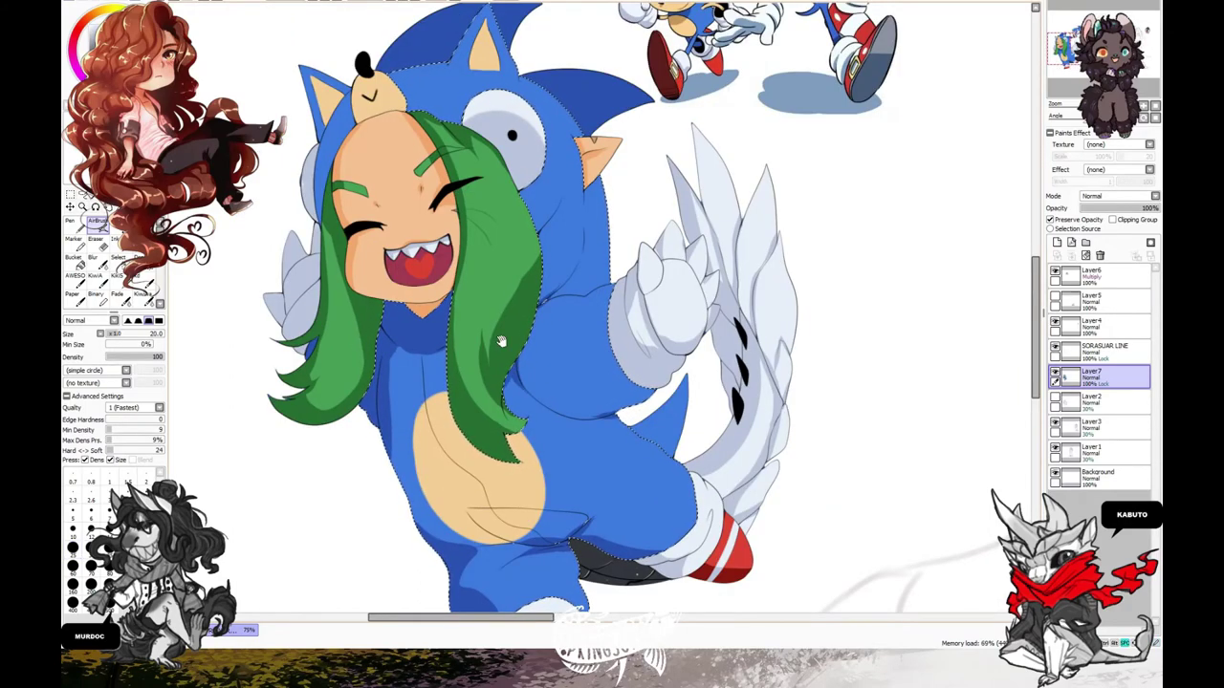
# - Paint dark blue cel shadows along the back of the hood and the raised arm with the AirBrush at sizes 20 to 30
pyautogui.moveTo(526, 252); pyautogui.dragTo(545, 376)
pyautogui.press(']')
pyautogui.press(']')
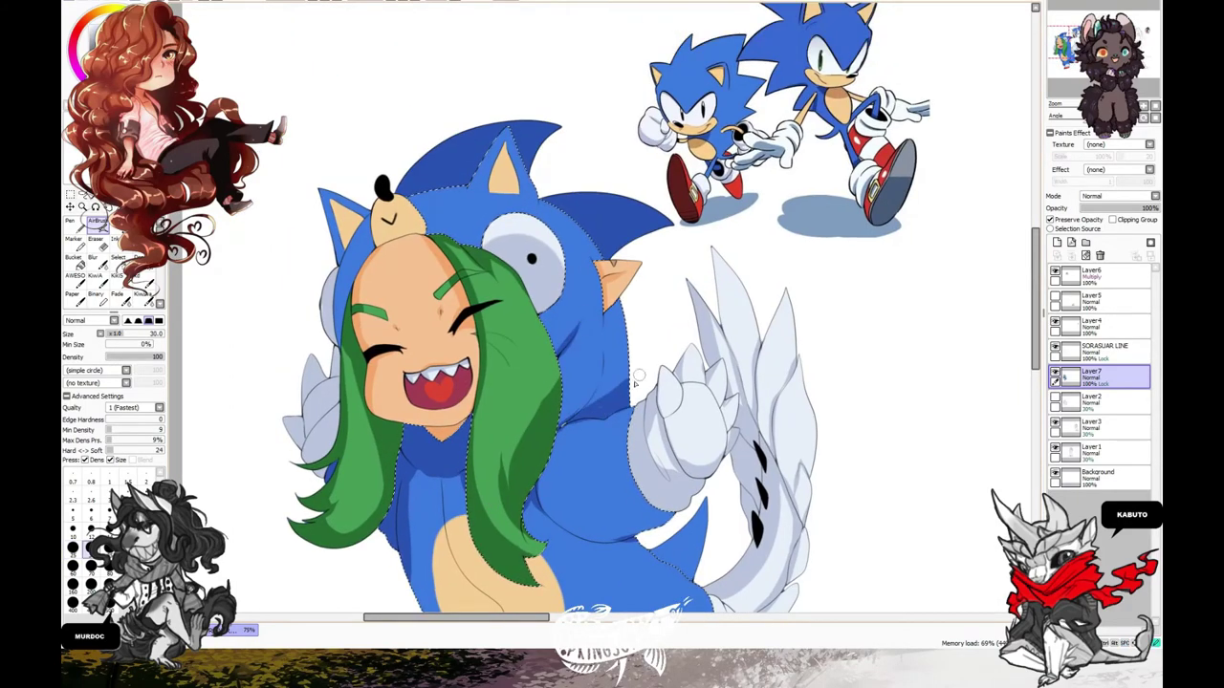
pyautogui.moveTo(592, 245); pyautogui.dragTo(615, 274)
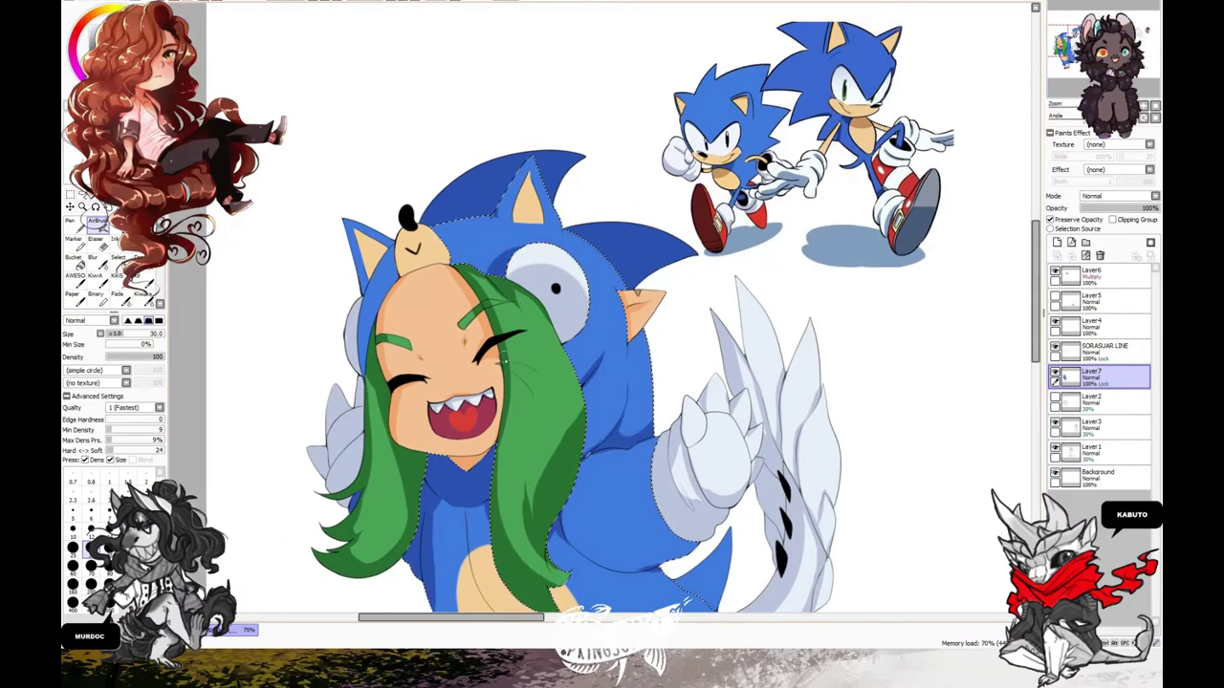
pyautogui.press('[')
pyautogui.press('[')
pyautogui.press('[')
pyautogui.press('[')
# - Select the hood's far ear and side strip on the line layer and shade them dark blue on Layer7
pyautogui.click(83, 195)
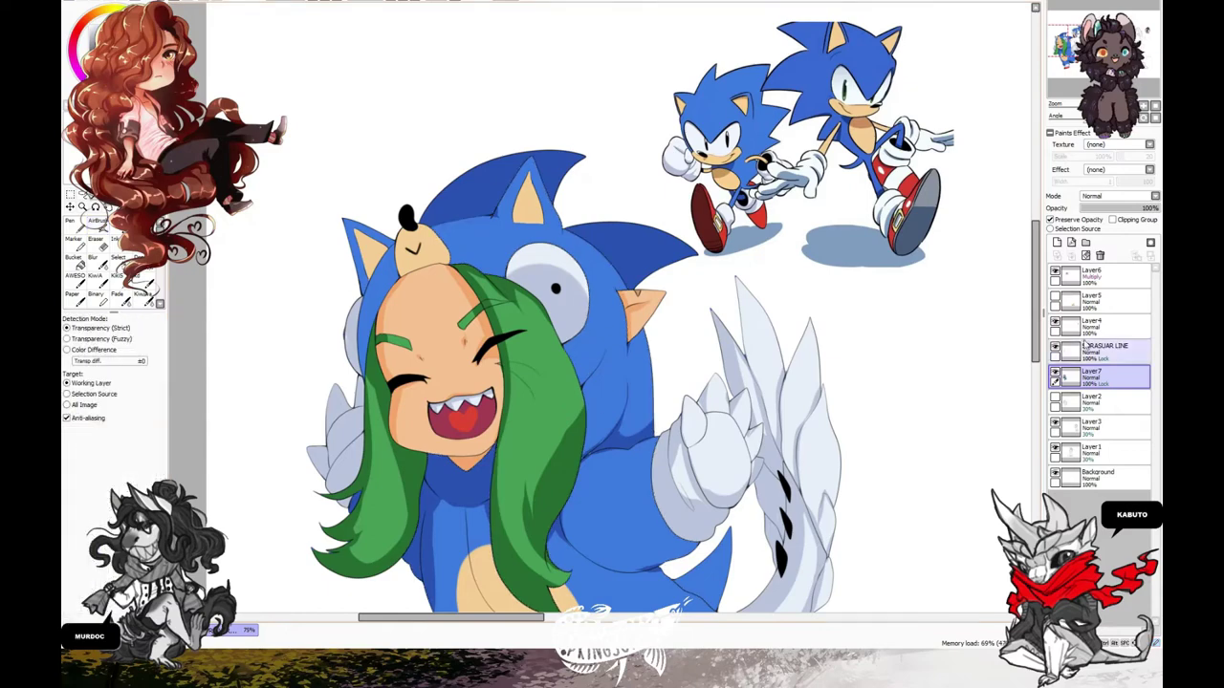
pyautogui.click(96, 220)
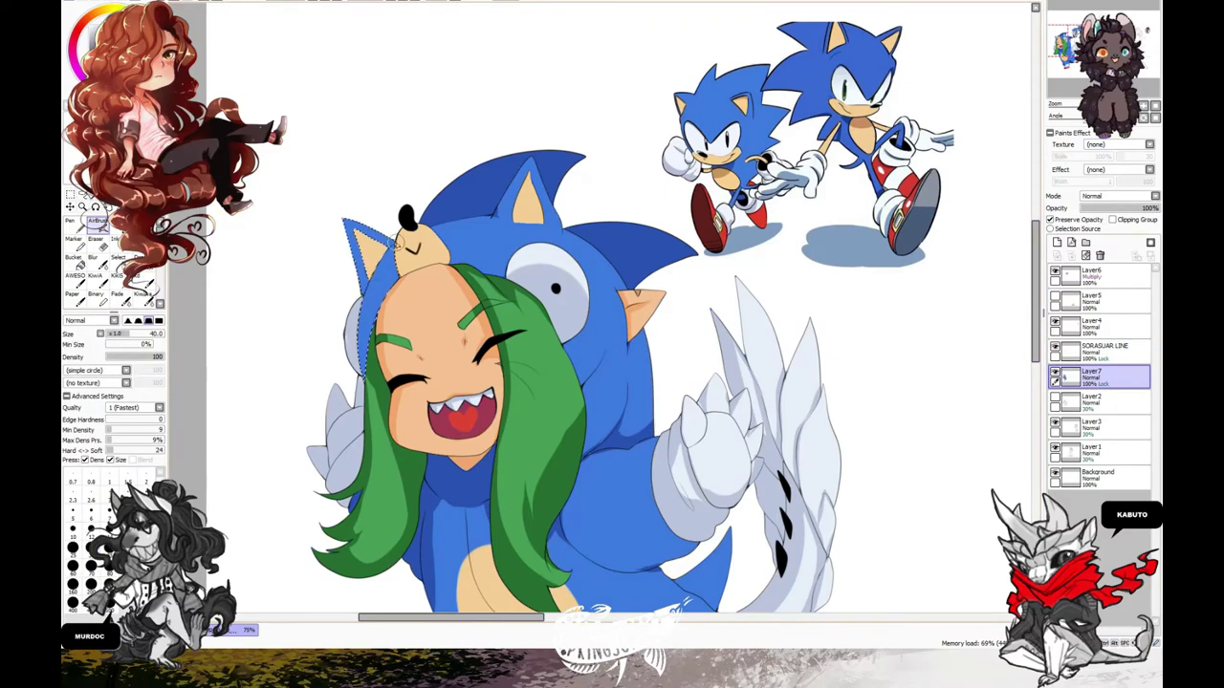
pyautogui.press('[')
pyautogui.press('[')
pyautogui.press('[')
pyautogui.press('[')
pyautogui.press('[')
pyautogui.press('[')
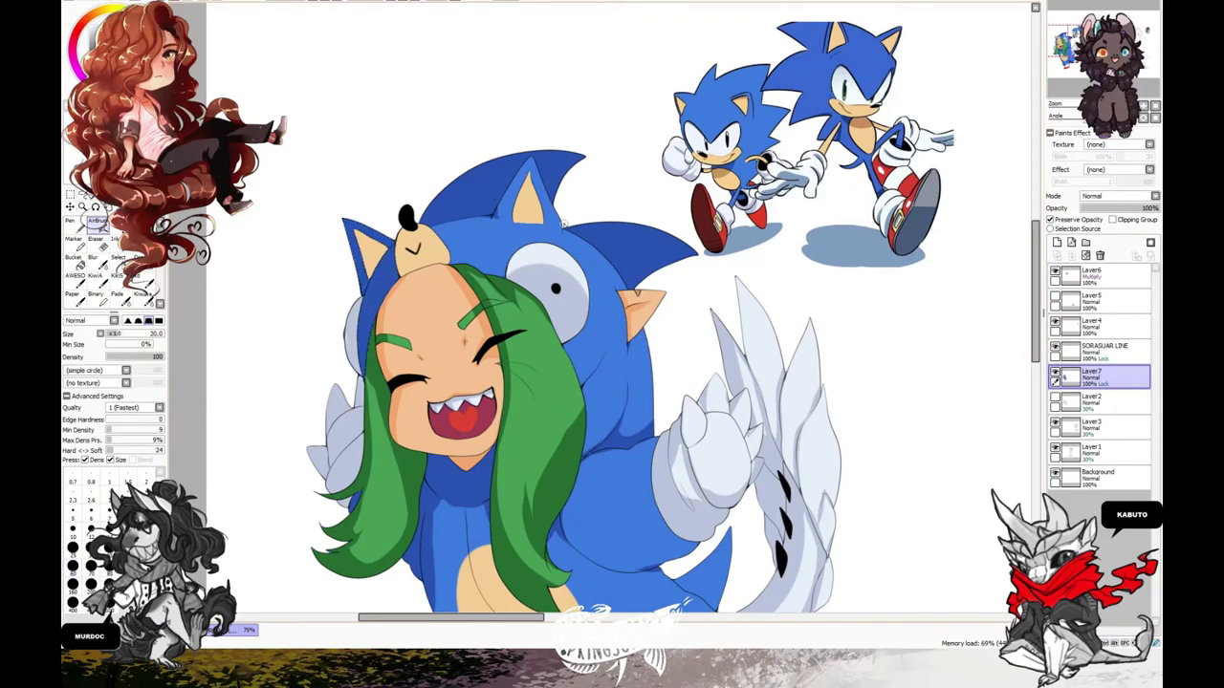
# - Refine the dark blue shadows across the suit's hood, arm, torso and legs with the AirBrush at sizes 10 to 25
pyautogui.scroll(-2, 628, 297)
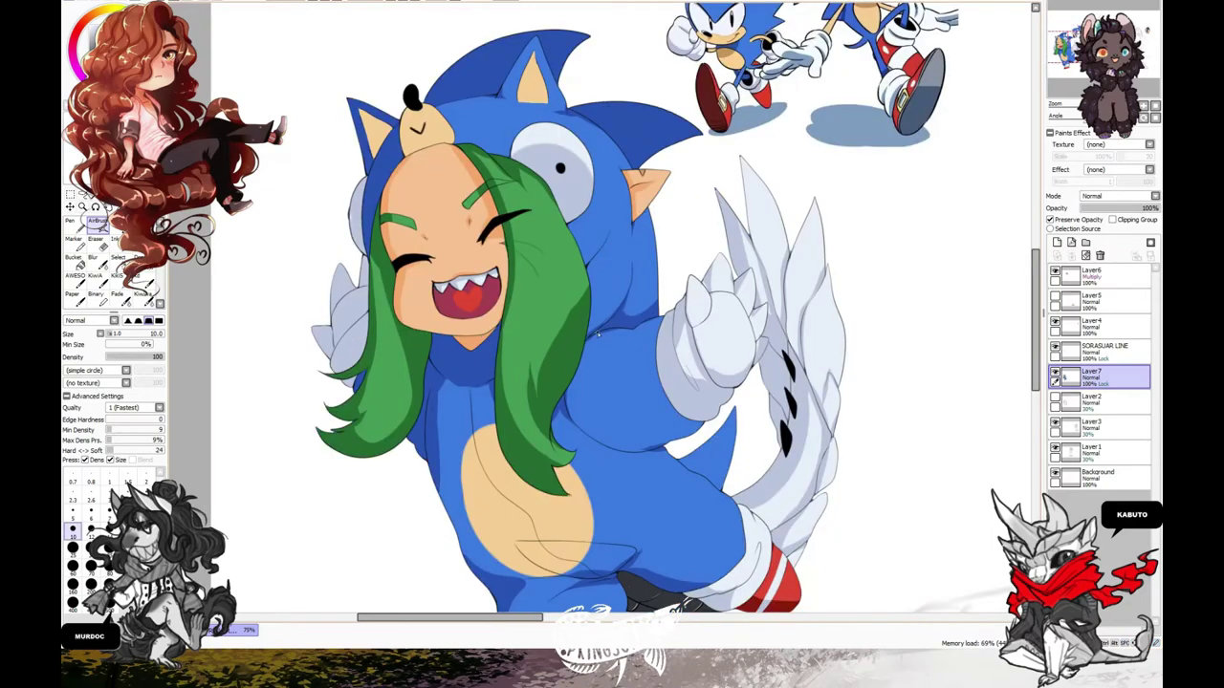
pyautogui.scroll(-2, 601, 305)
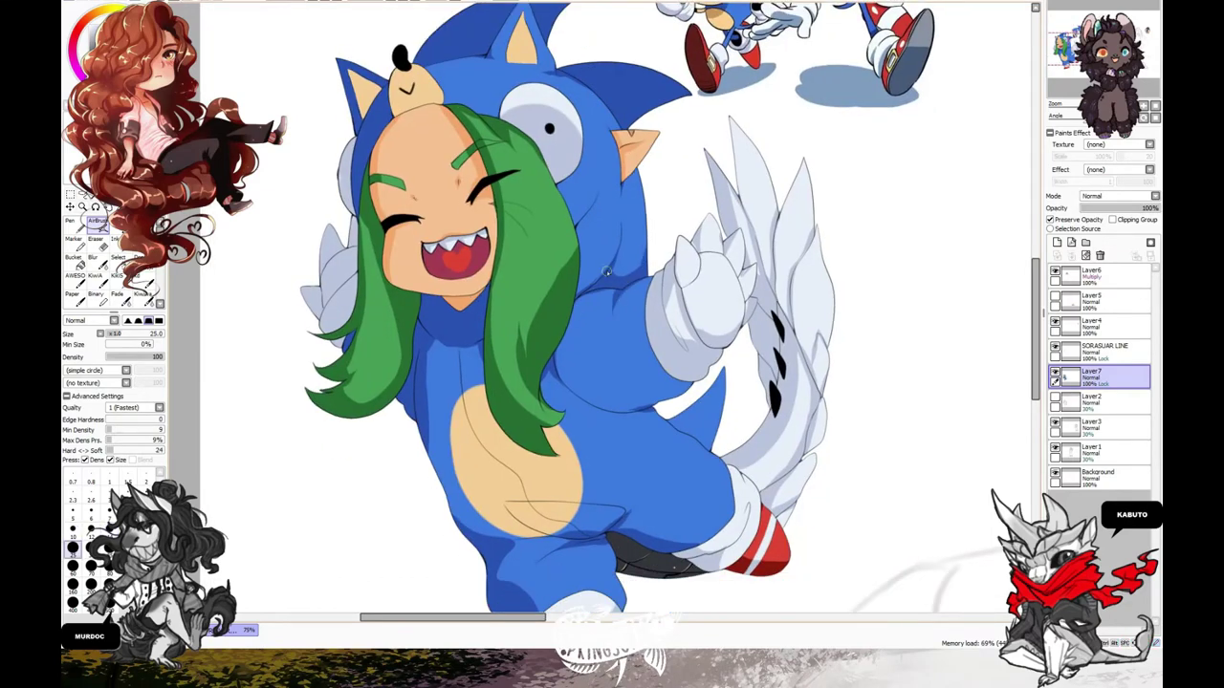
pyautogui.scroll(-2, 607, 270)
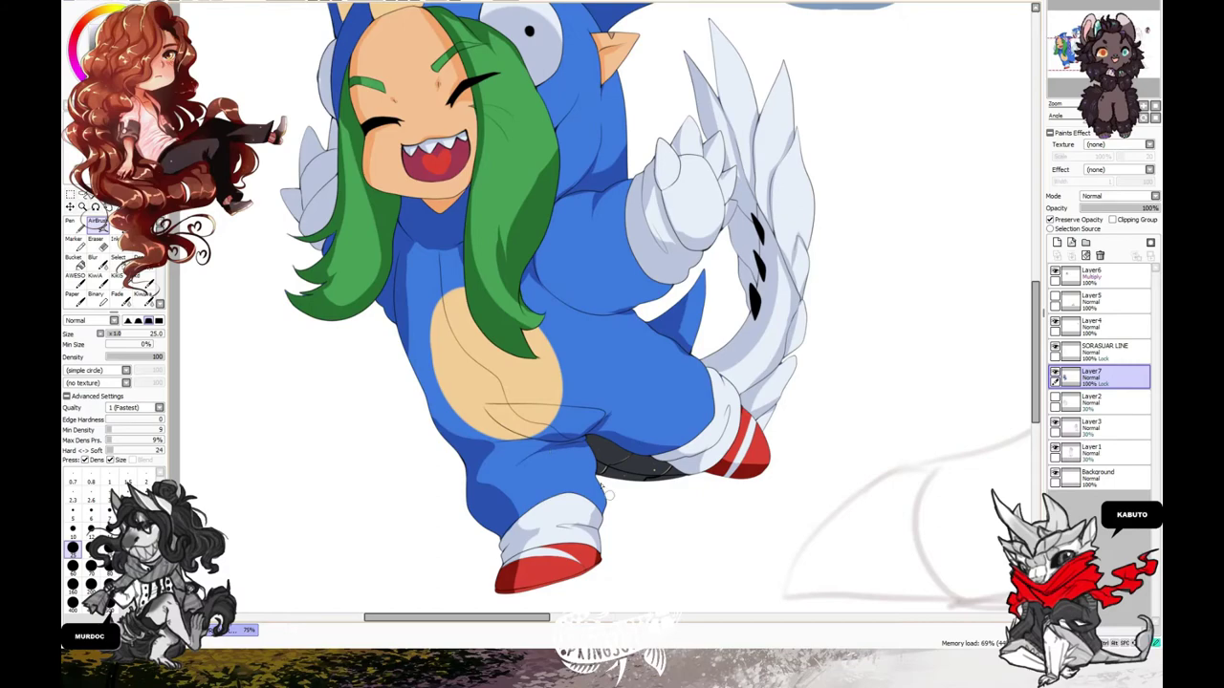
pyautogui.scroll(2, 583, 478)
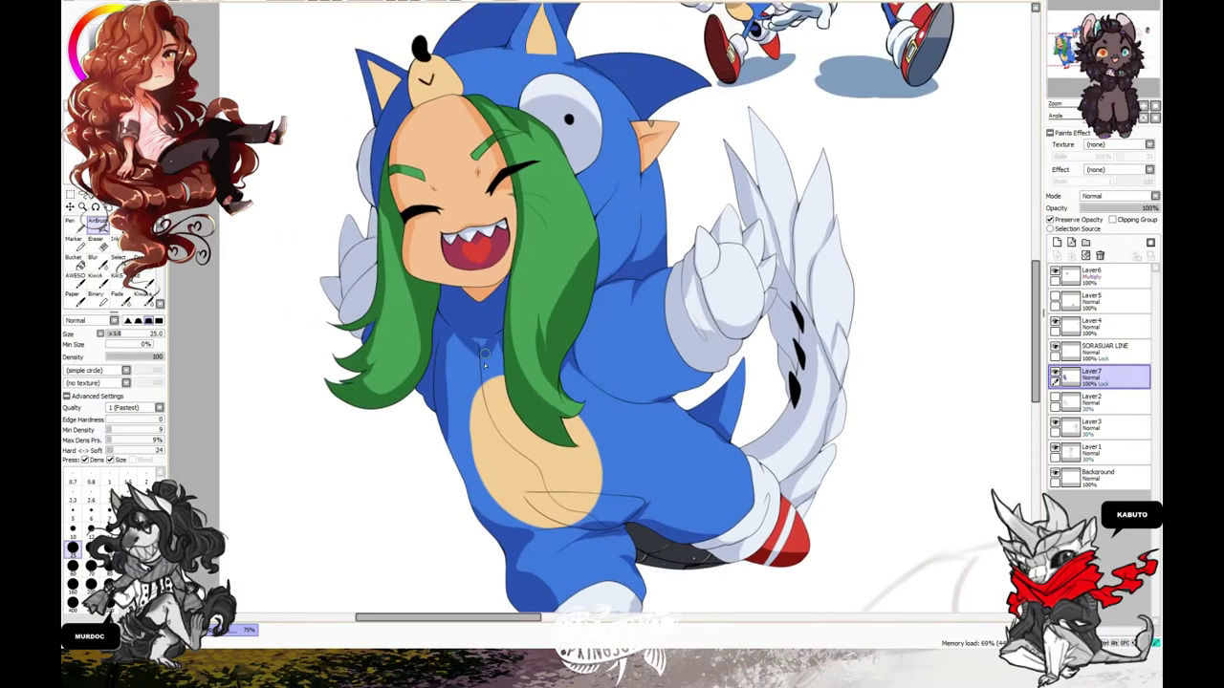
pyautogui.press('[')
pyautogui.press('[')
pyautogui.scroll(1, 468, 325)
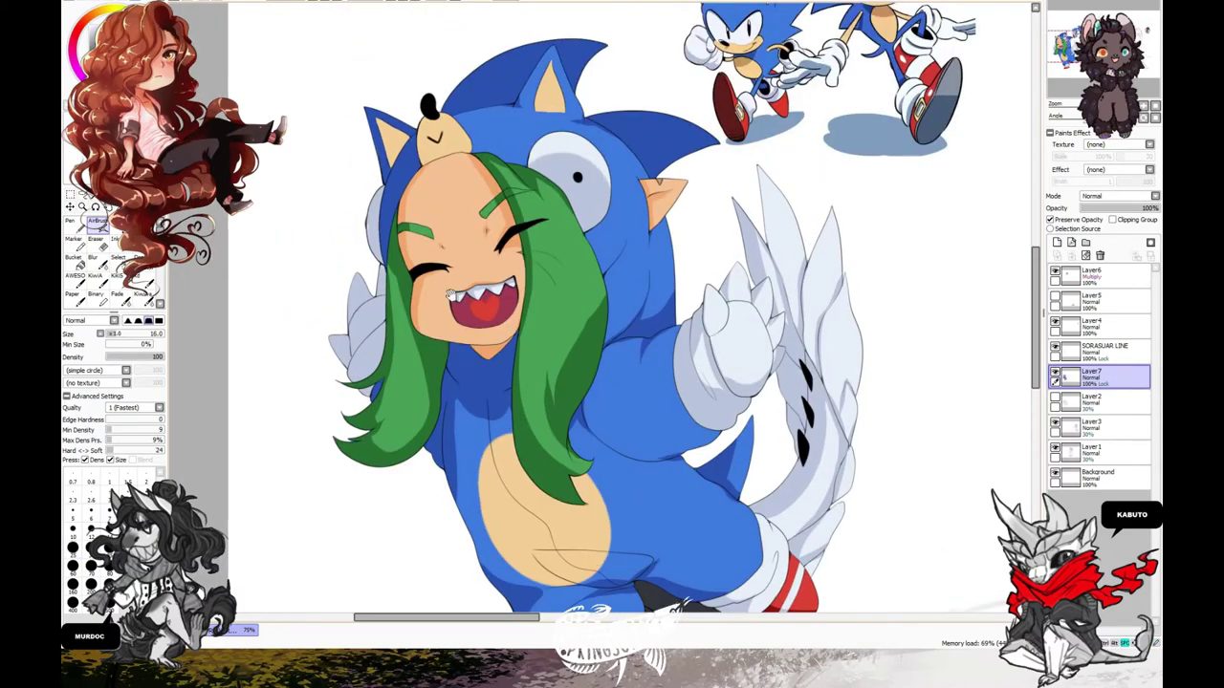
# - Add light green highlights to both hair locks on Layer7 with the AirBrush at sizes 25 to 35
pyautogui.scroll(1, 449, 297)
pyautogui.moveTo(593, 323); pyautogui.dragTo(545, 371)
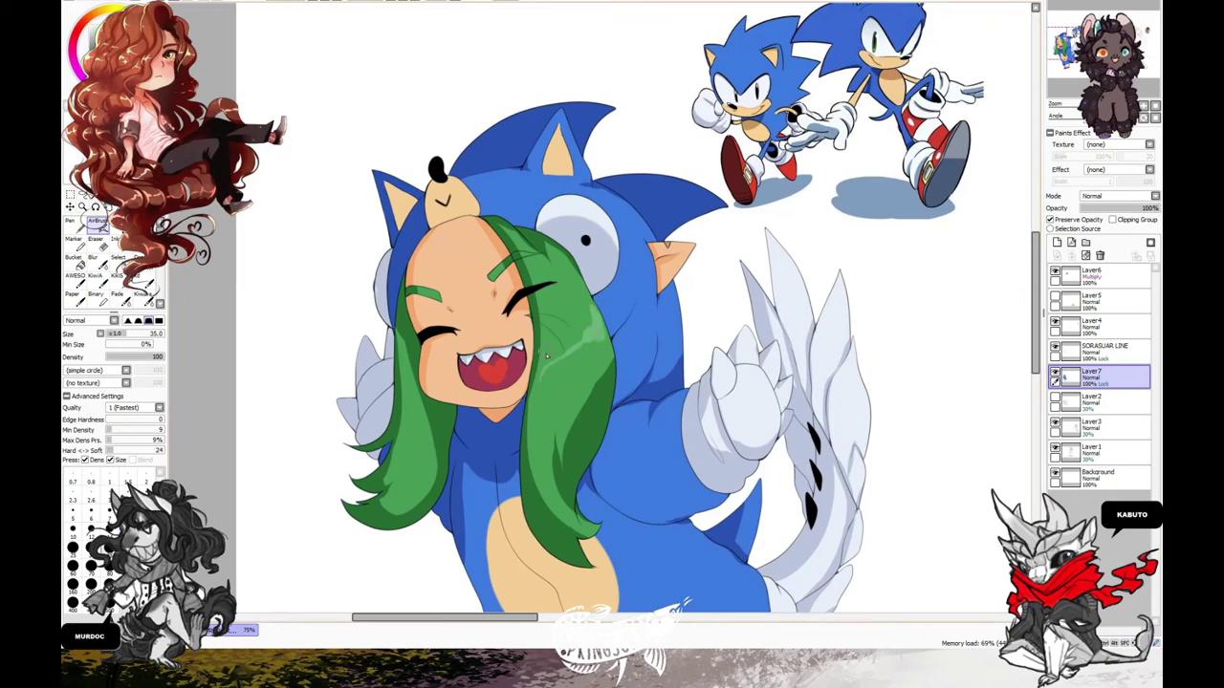
pyautogui.moveTo(426, 409); pyautogui.dragTo(405, 450)
pyautogui.press('[')
pyautogui.press('[')
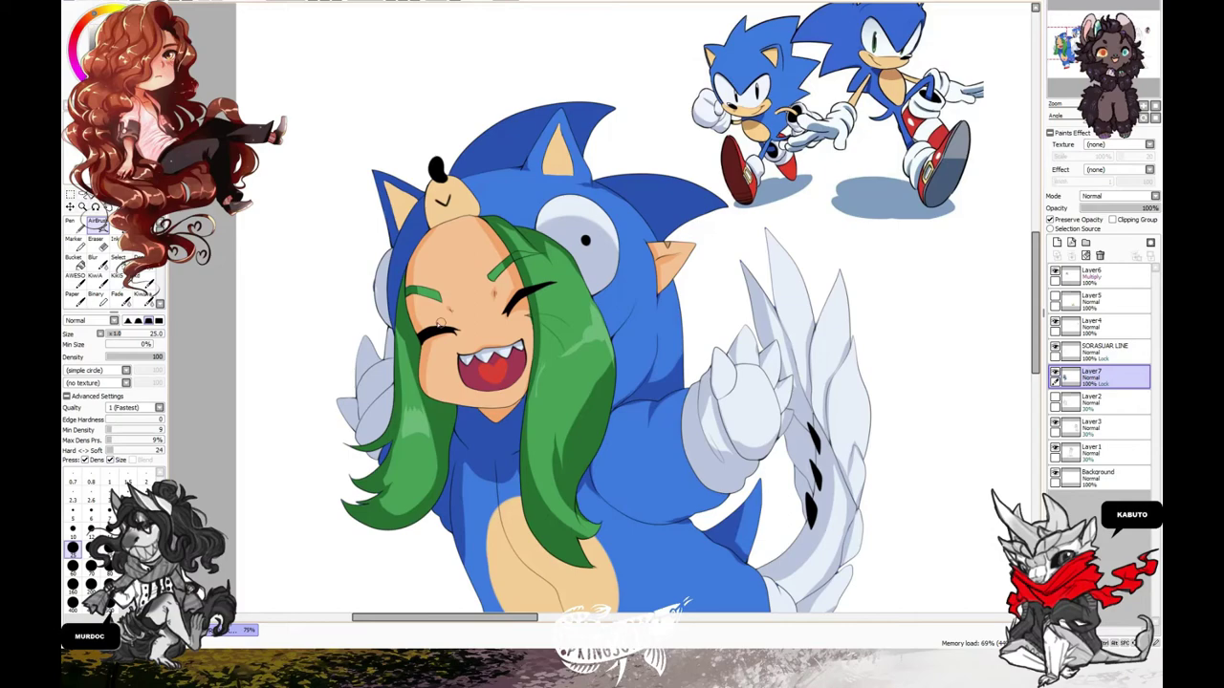
# - Dab small light highlights on the tongue with the AirBrush at size 14
pyautogui.press('[')
pyautogui.press('[')
pyautogui.scroll(-5, 642, 248)
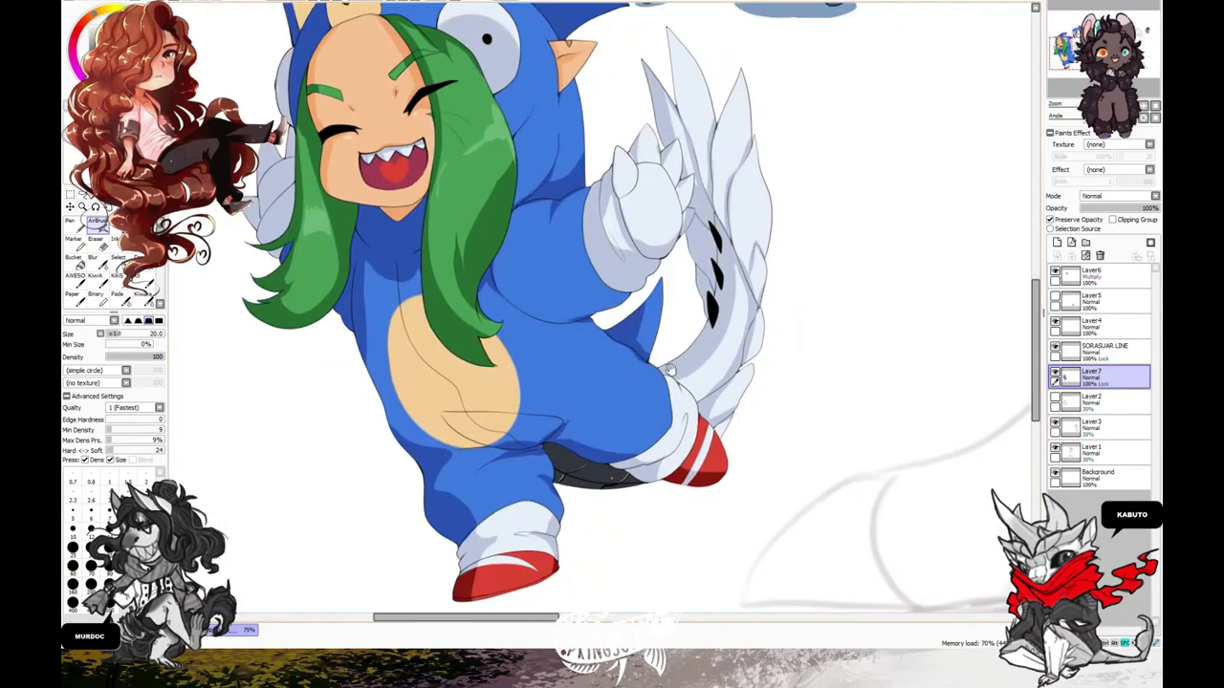
pyautogui.scroll(4, 549, 492)
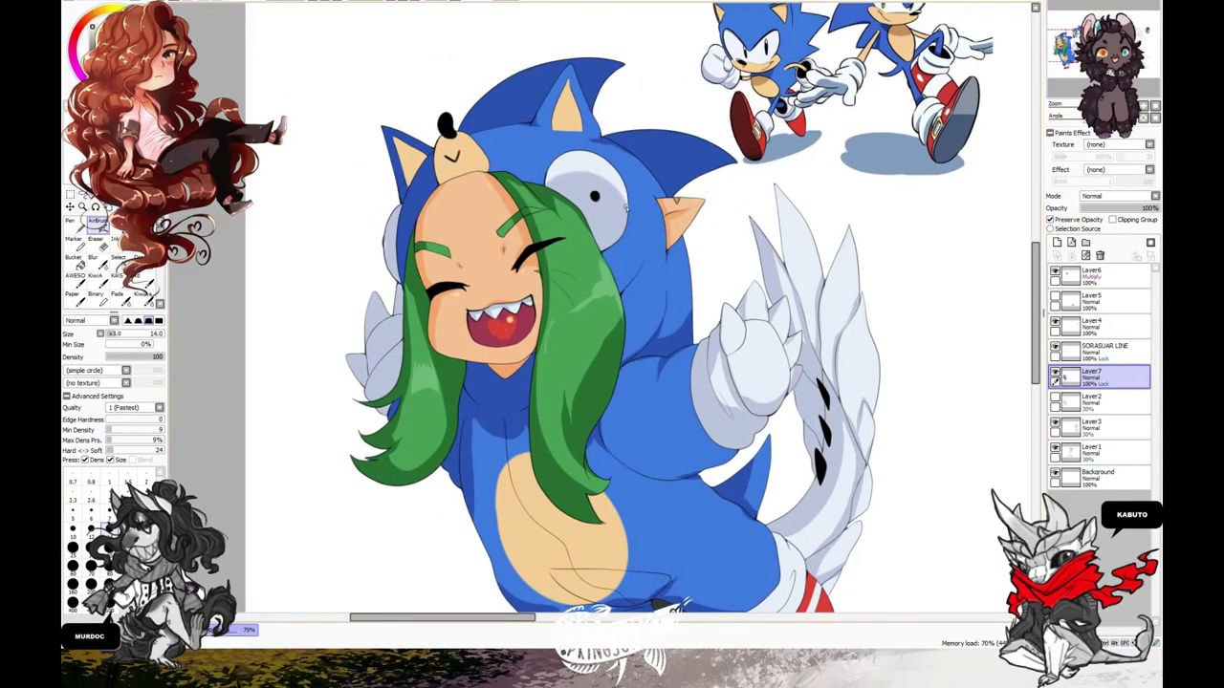
# - Select the face on the line layer and create a new layer above Layer7 with its mode set to Multiply
pyautogui.click(1056, 242)
pyautogui.click(71, 256)
pyautogui.click(478, 239)
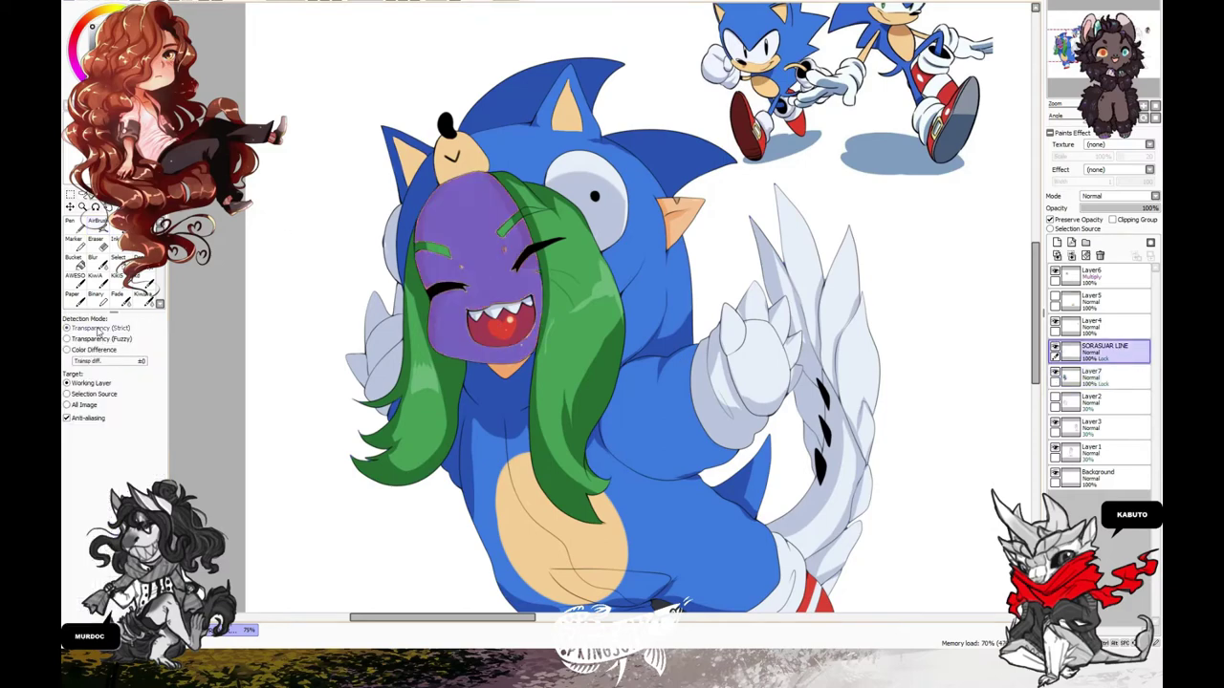
pyautogui.click(1119, 195)
pyautogui.click(1095, 220)
# - Airbrush soft reddish blush on the face, blend it with the Blur tool at size 160, and clear the selection
pyautogui.click(99, 223)
pyautogui.moveTo(435, 263); pyautogui.dragTo(504, 196)
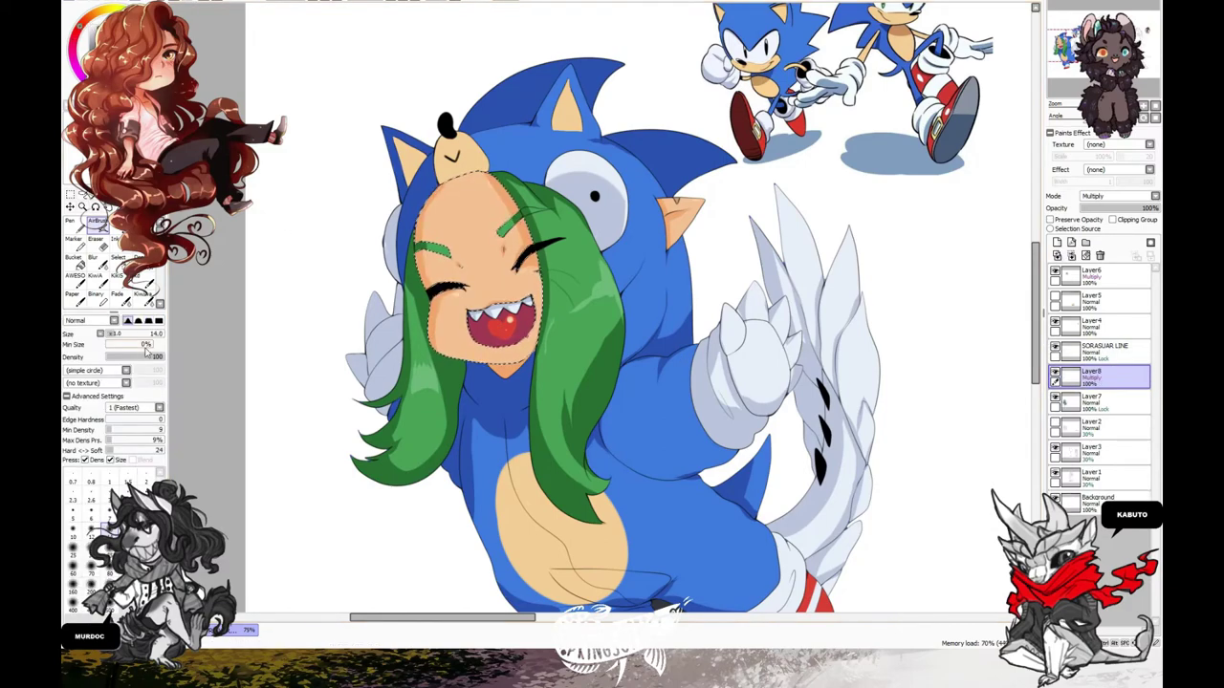
pyautogui.moveTo(528, 251)
pyautogui.mouseDown()
pyautogui.moveTo(527, 311)
pyautogui.moveTo(451, 355)
pyautogui.mouseUp()
pyautogui.click(96, 258)
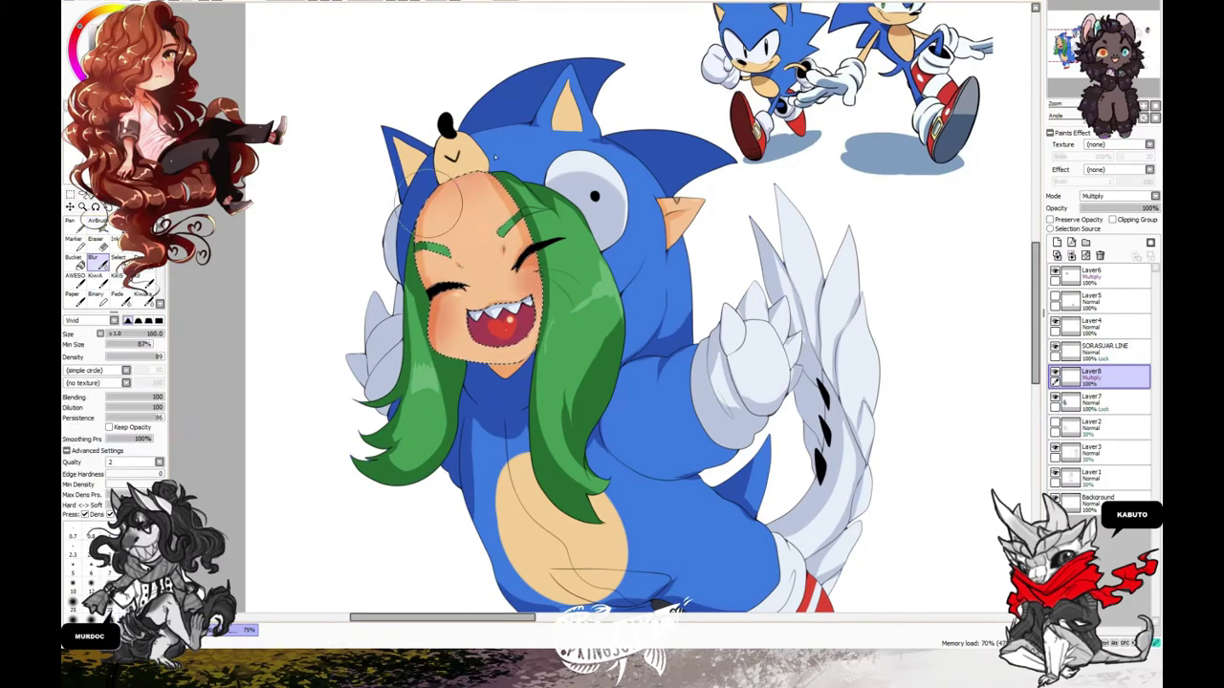
pyautogui.hotkey('ctrl', 'd')
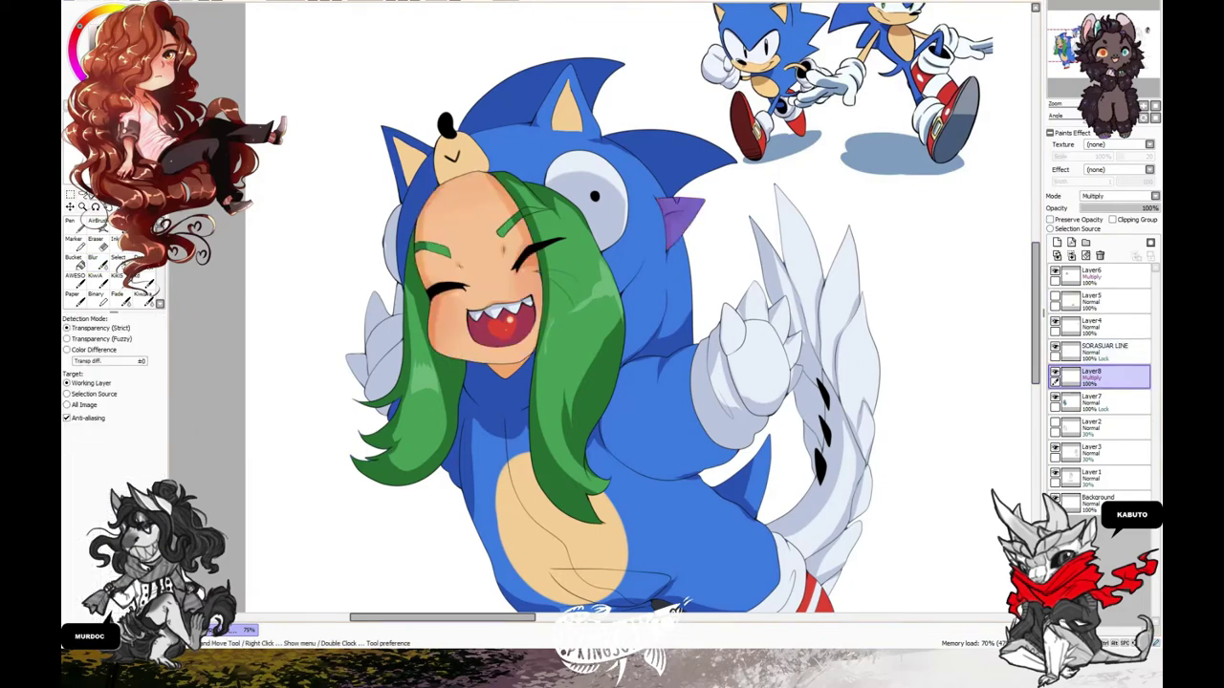
# - Tint the selected pointed ear softly on the Multiply layer with the AirBrush at size 160
pyautogui.click(99, 223)
pyautogui.scroll(-2, 763, 509)
pyautogui.scroll(-2, 763, 509)
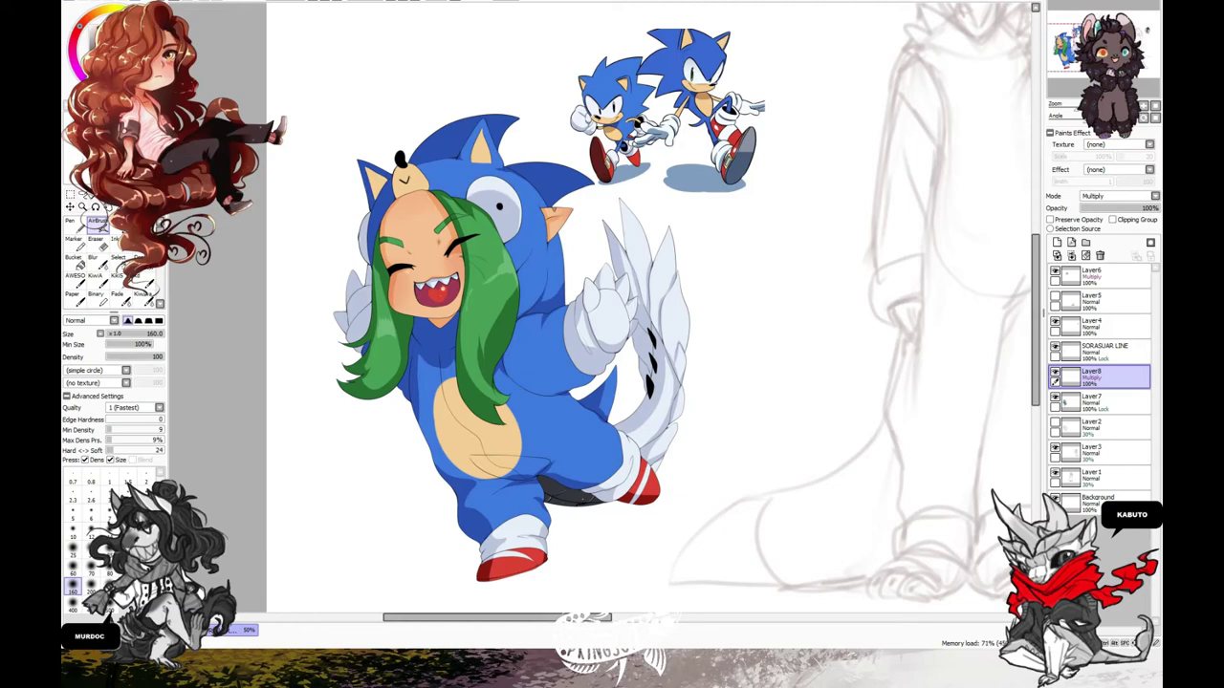
# - Recolor the character's line art, including the belly lines, on SORASUAR LINE with the AirBrush at sizes 25 to 90
pyautogui.click(1100, 351)
pyautogui.click(73, 564)
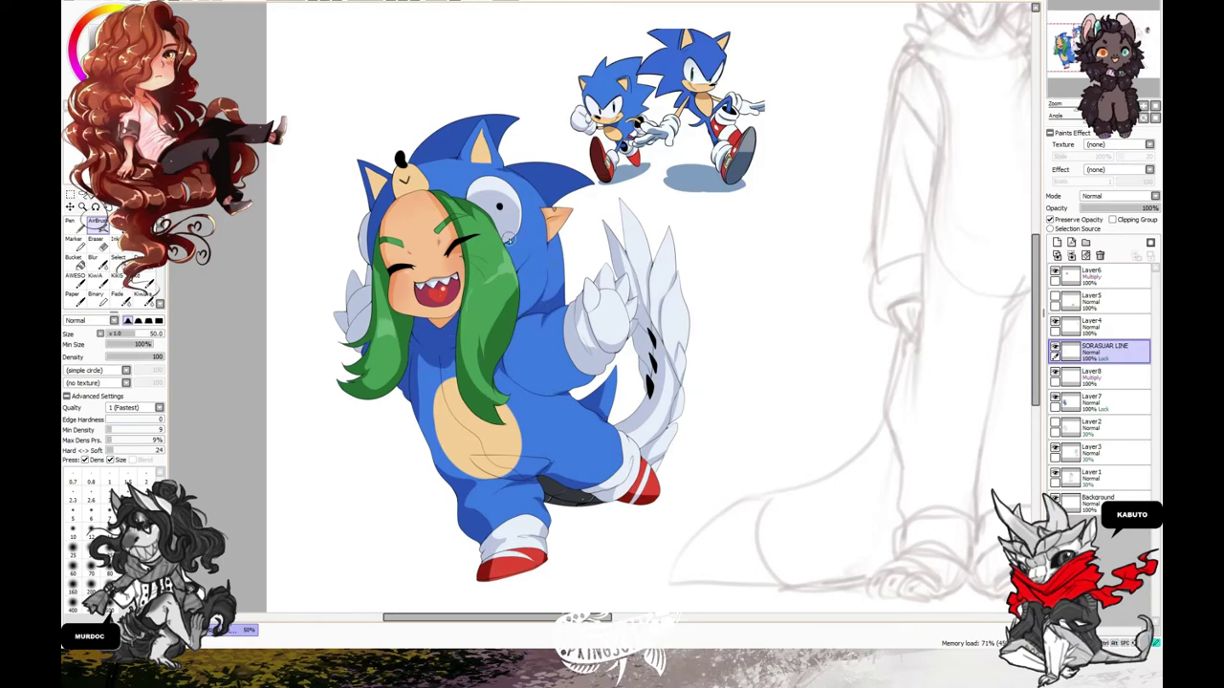
pyautogui.press('[')
pyautogui.press(']')
pyautogui.press(']')
pyautogui.press(']')
pyautogui.press('[')
pyautogui.press('[')
pyautogui.press('[')
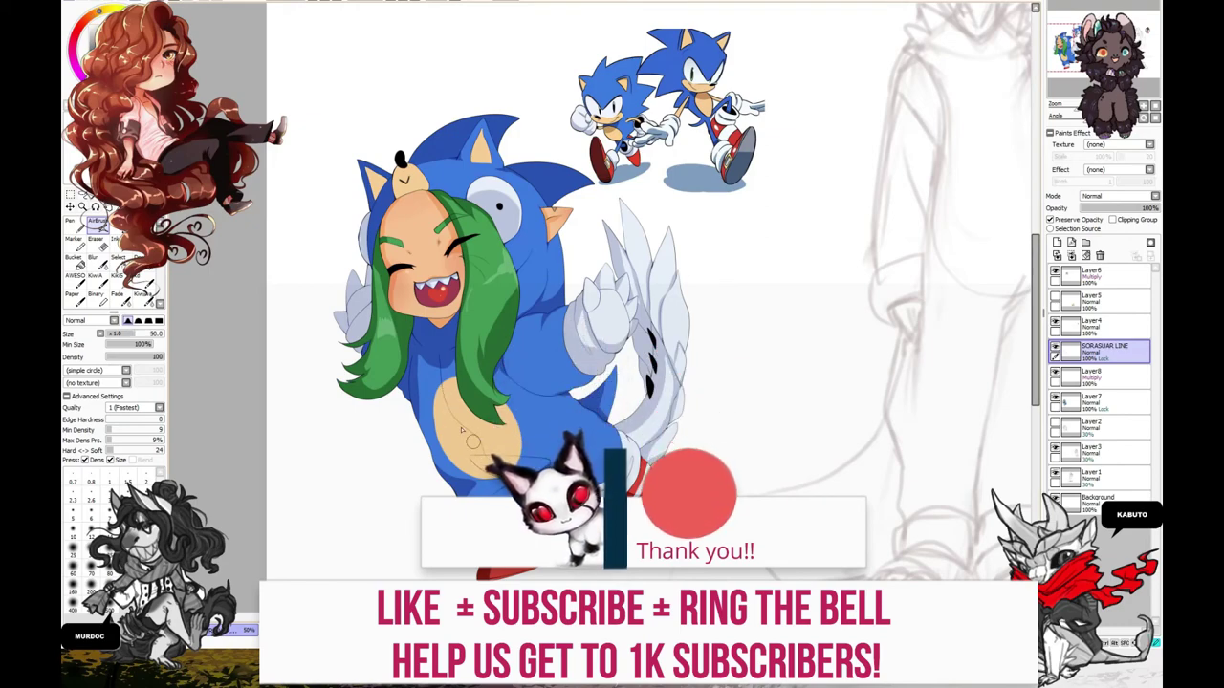
pyautogui.press('[')
pyautogui.press('[')
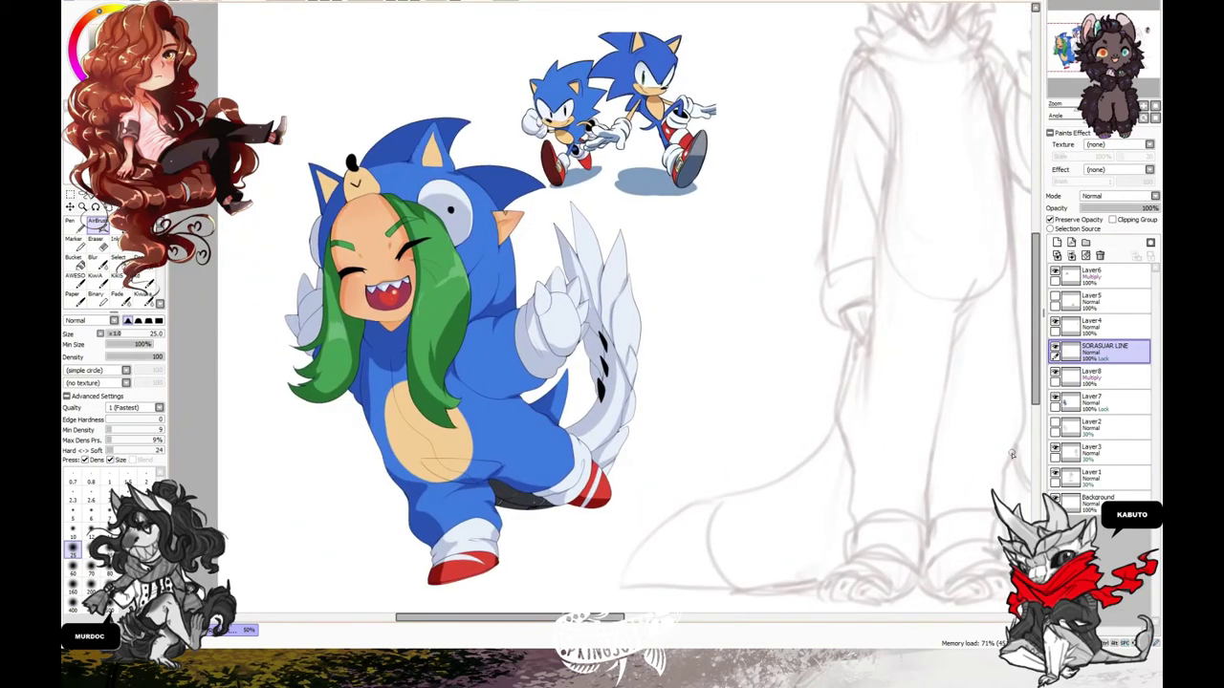
# - Merge the Multiply shading layer into Layer7 and add a new Normal layer beneath it
pyautogui.click(1099, 375)
pyautogui.click(1059, 251)
pyautogui.click(1057, 242)
pyautogui.scroll(-3, 426, 495)
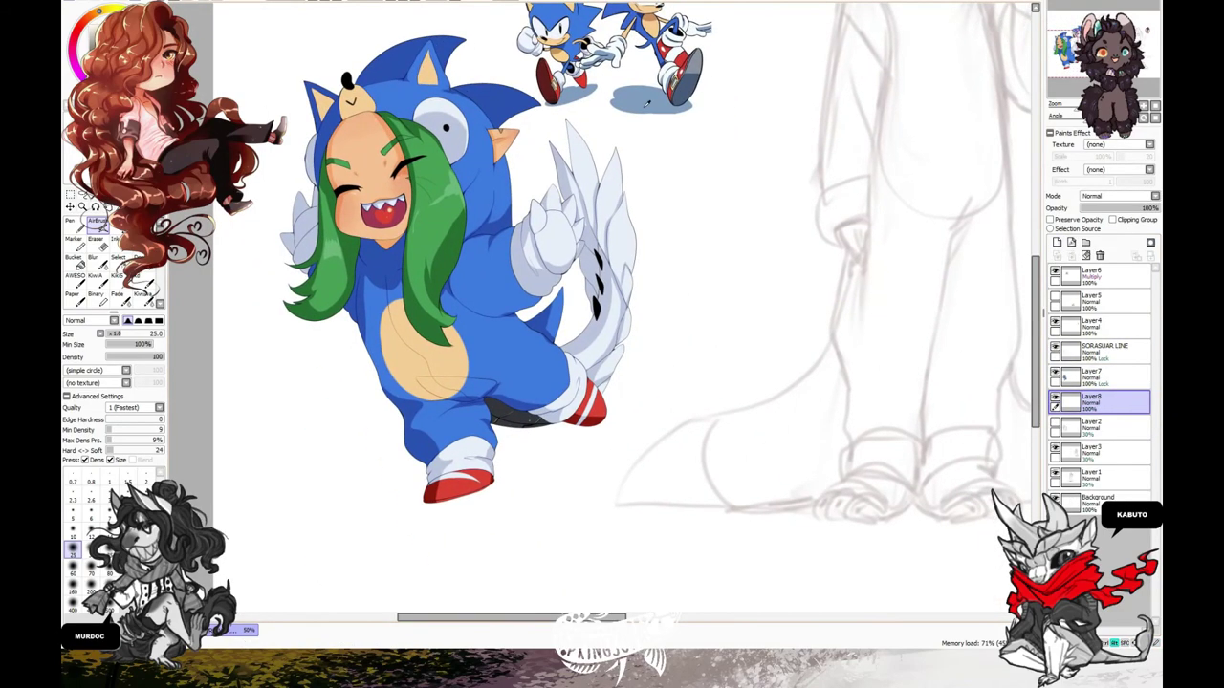
# - Try a slate-blue ground shadow extending from the character's feet on the new layer, and adjust it with Transform
pyautogui.click(83, 195)
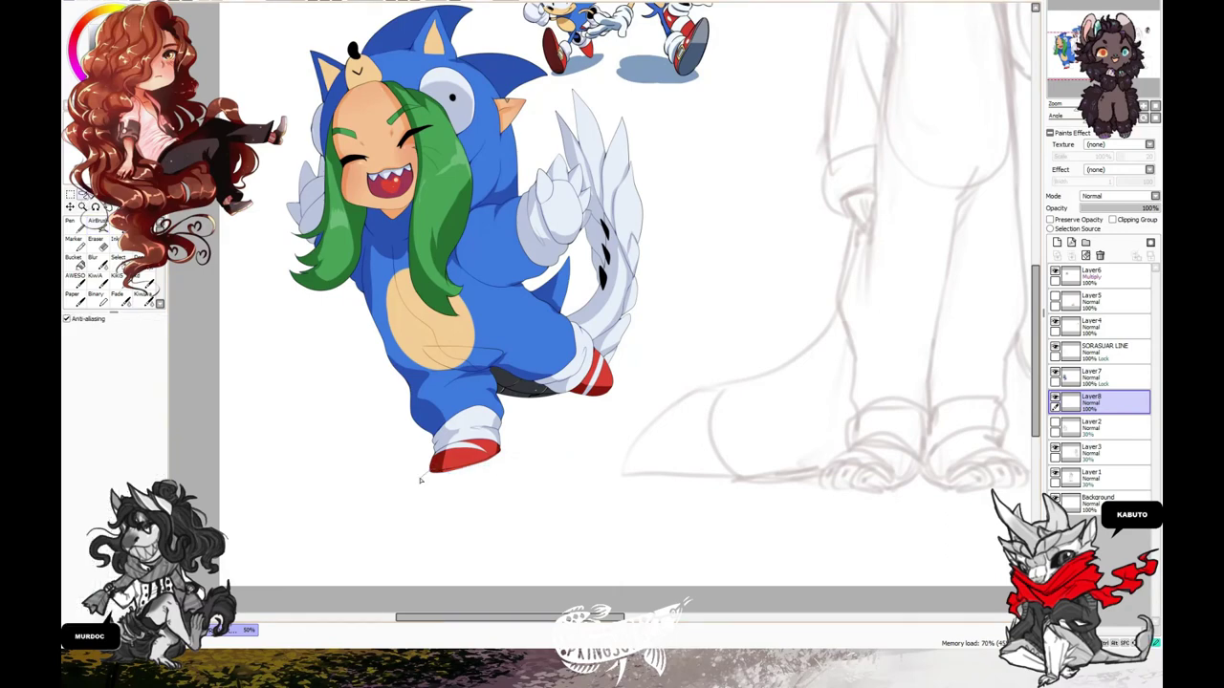
pyautogui.moveTo(431, 471)
pyautogui.mouseDown()
pyautogui.moveTo(688, 363)
pyautogui.moveTo(519, 456)
pyautogui.moveTo(432, 469)
pyautogui.mouseUp()
pyautogui.hotkey('ctrl', 't')
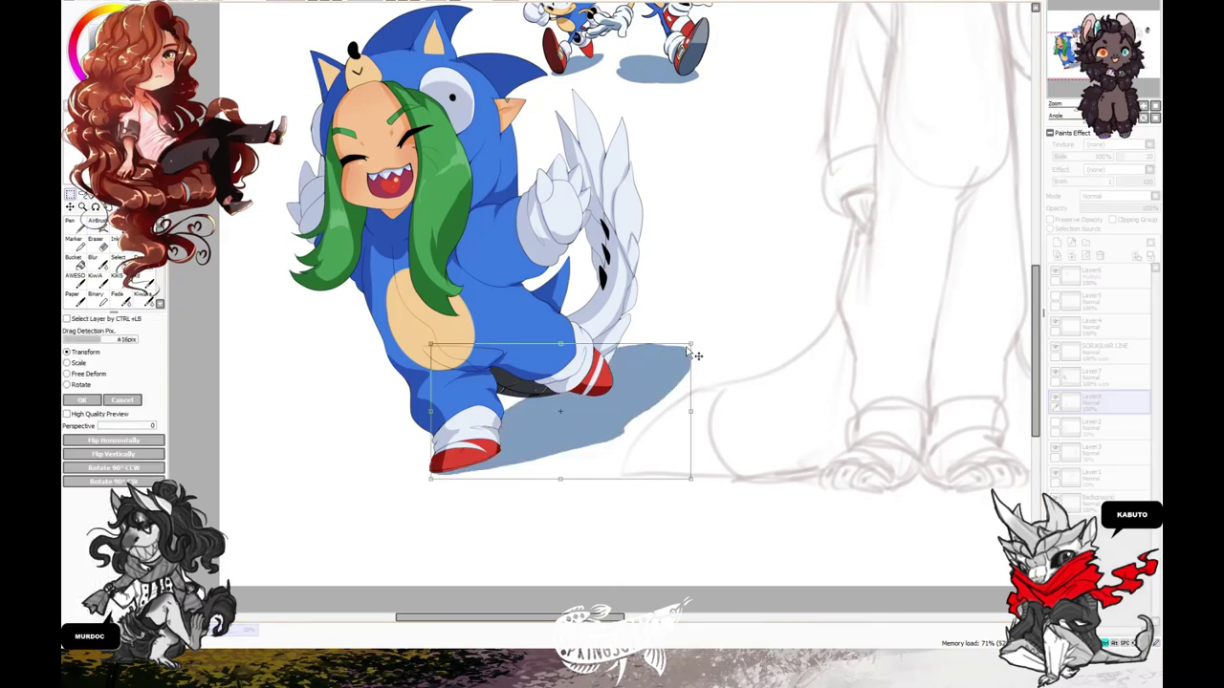
pyautogui.moveTo(697, 355); pyautogui.dragTo(677, 408)
pyautogui.press('Return')
pyautogui.scroll(-1, 675, 474)
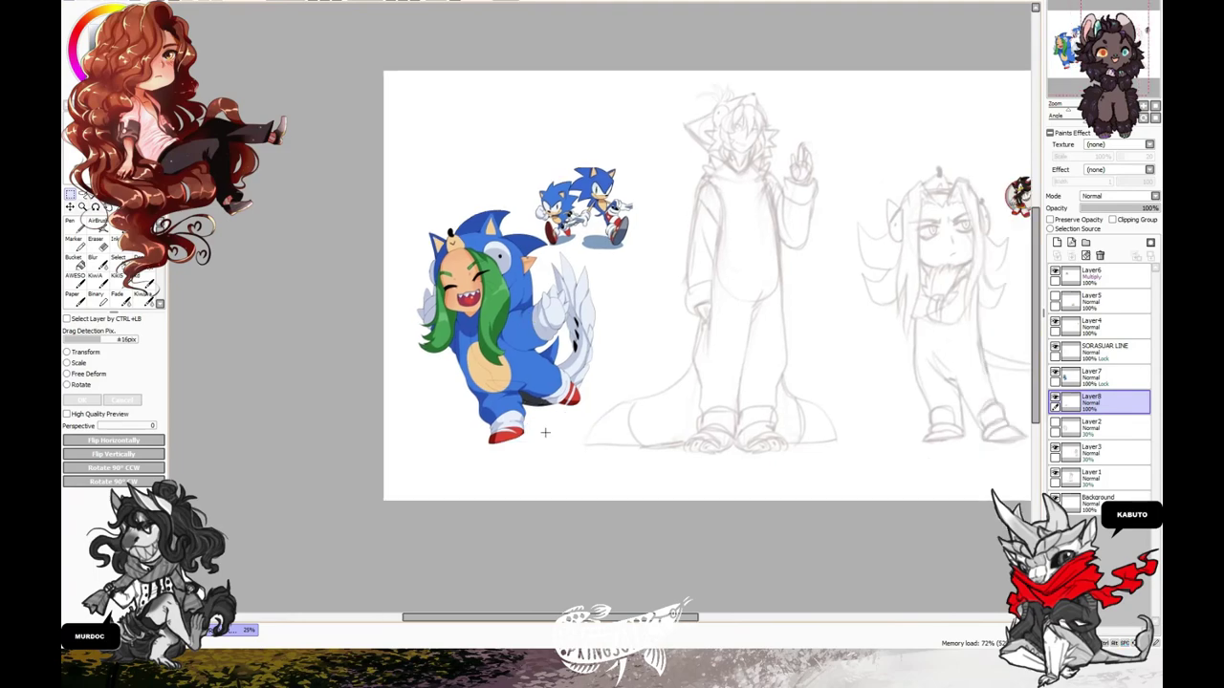
# - Merge the SORASUAR LINE layer into Layer7 and adjust the finished character's placement and tilt with Transform
pyautogui.click(1100, 347)
pyautogui.hotkey('ctrl', 'e')
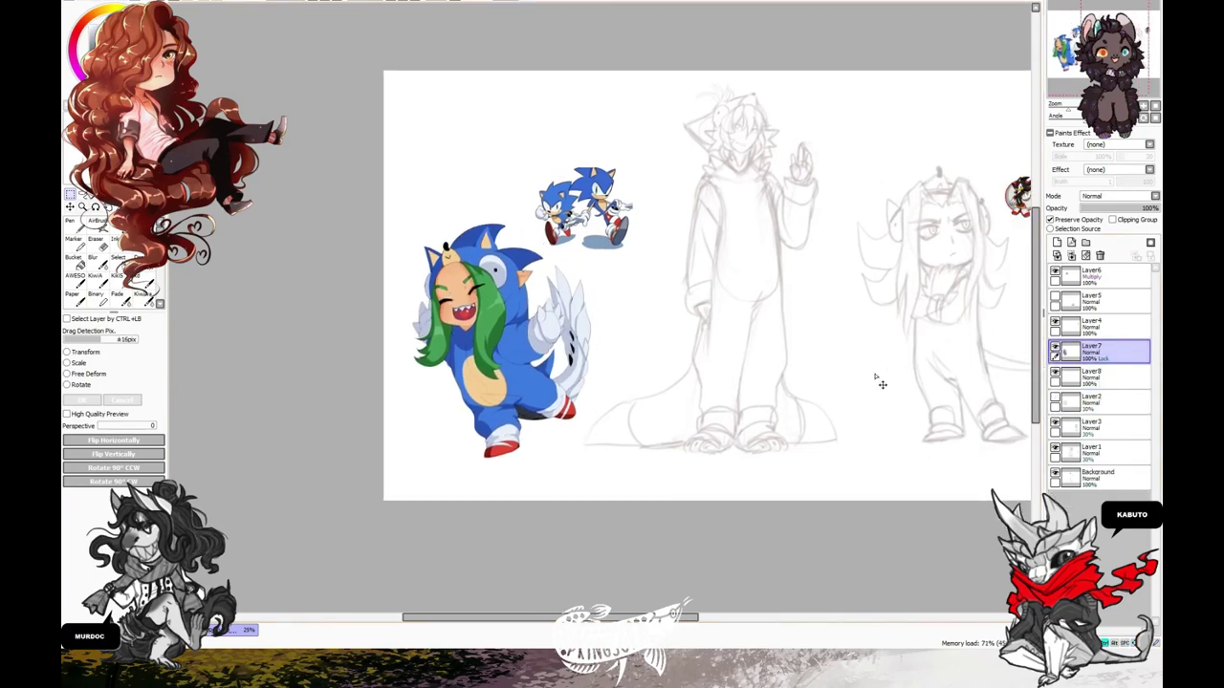
pyautogui.moveTo(741, 359); pyautogui.dragTo(657, 359)
pyautogui.hotkey('ctrl', 't')
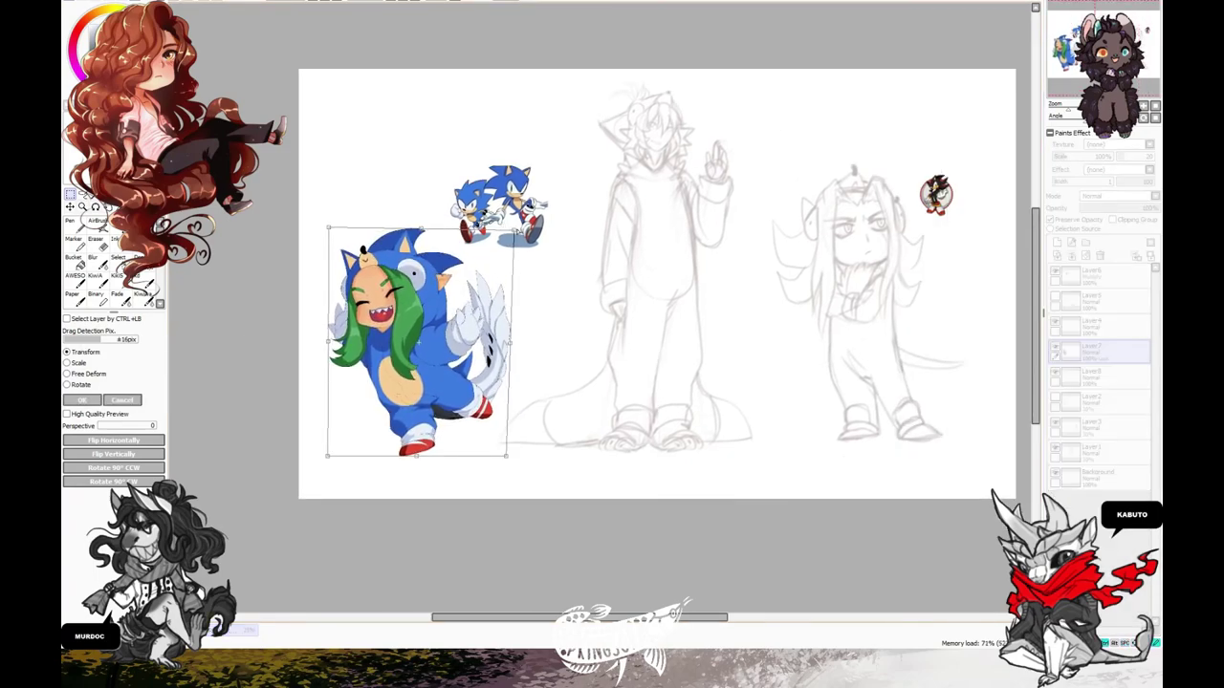
pyautogui.moveTo(506, 461); pyautogui.dragTo(573, 486)
pyautogui.press('Return')
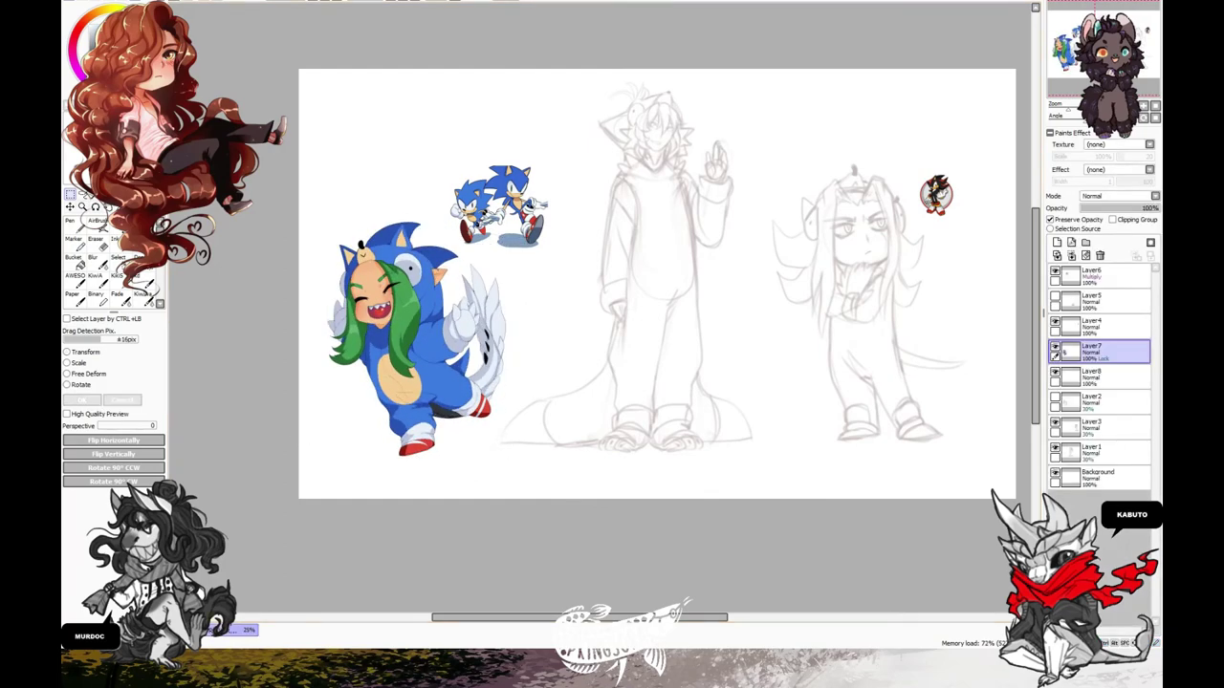